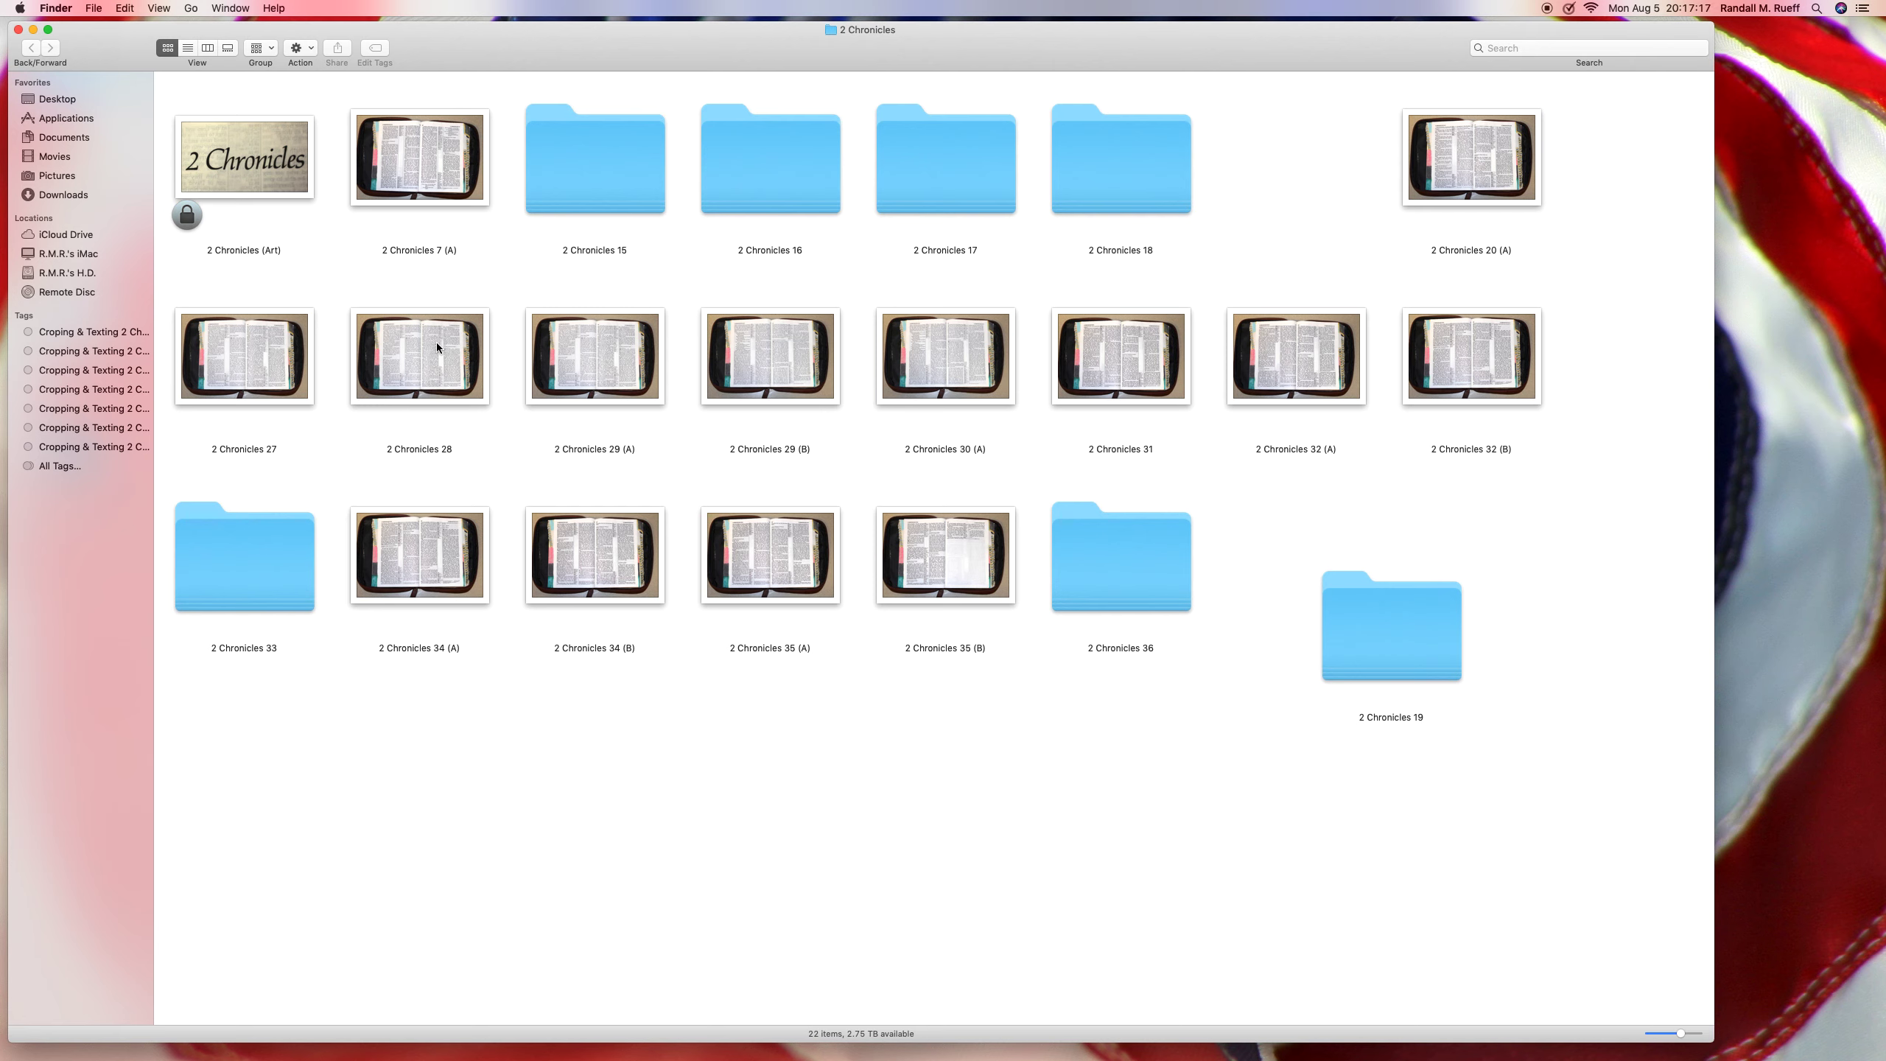
# Move the 2 Chronicles 28 photo to the desktop and create a desktop folder named '2 Chronicles 28'.
pyautogui.moveTo(437, 347); pyautogui.dragTo(1786, 314)
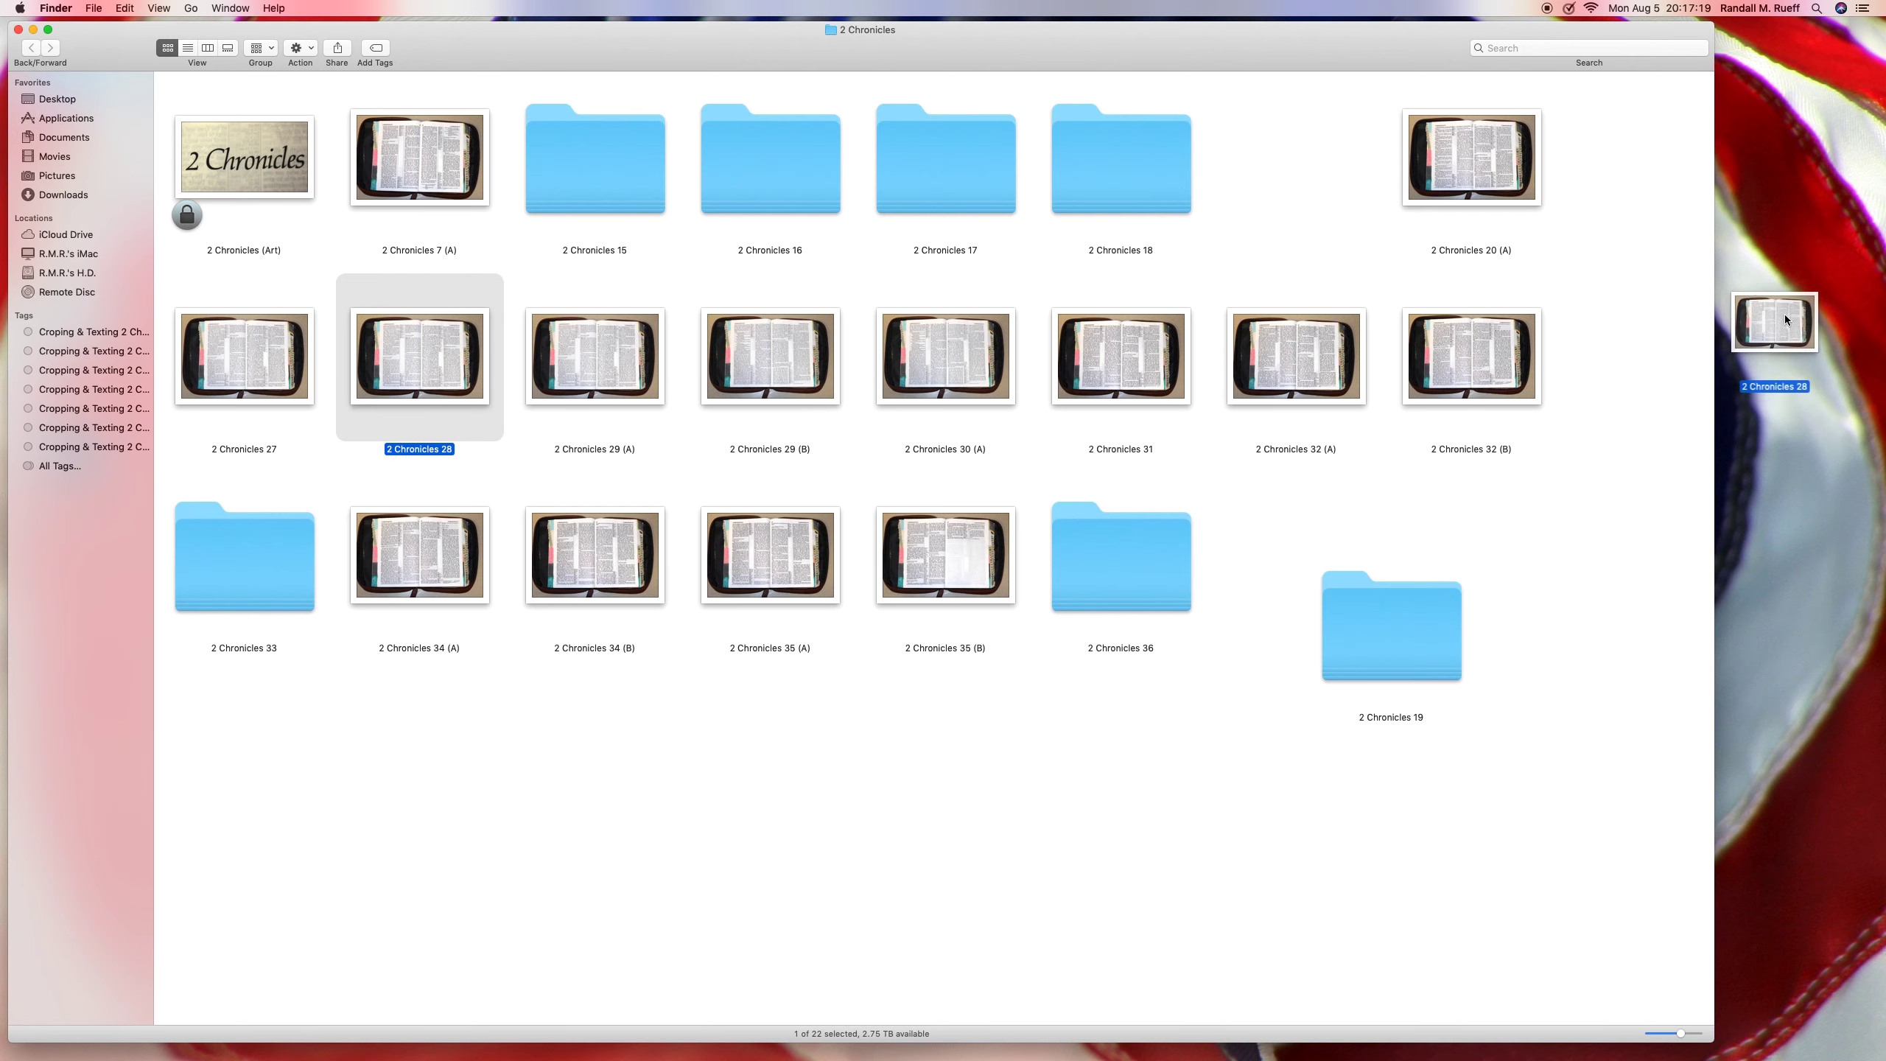
pyautogui.click(1735, 328)
pyautogui.press('super+shift+n')
pyautogui.write('2 Chronicles 28')
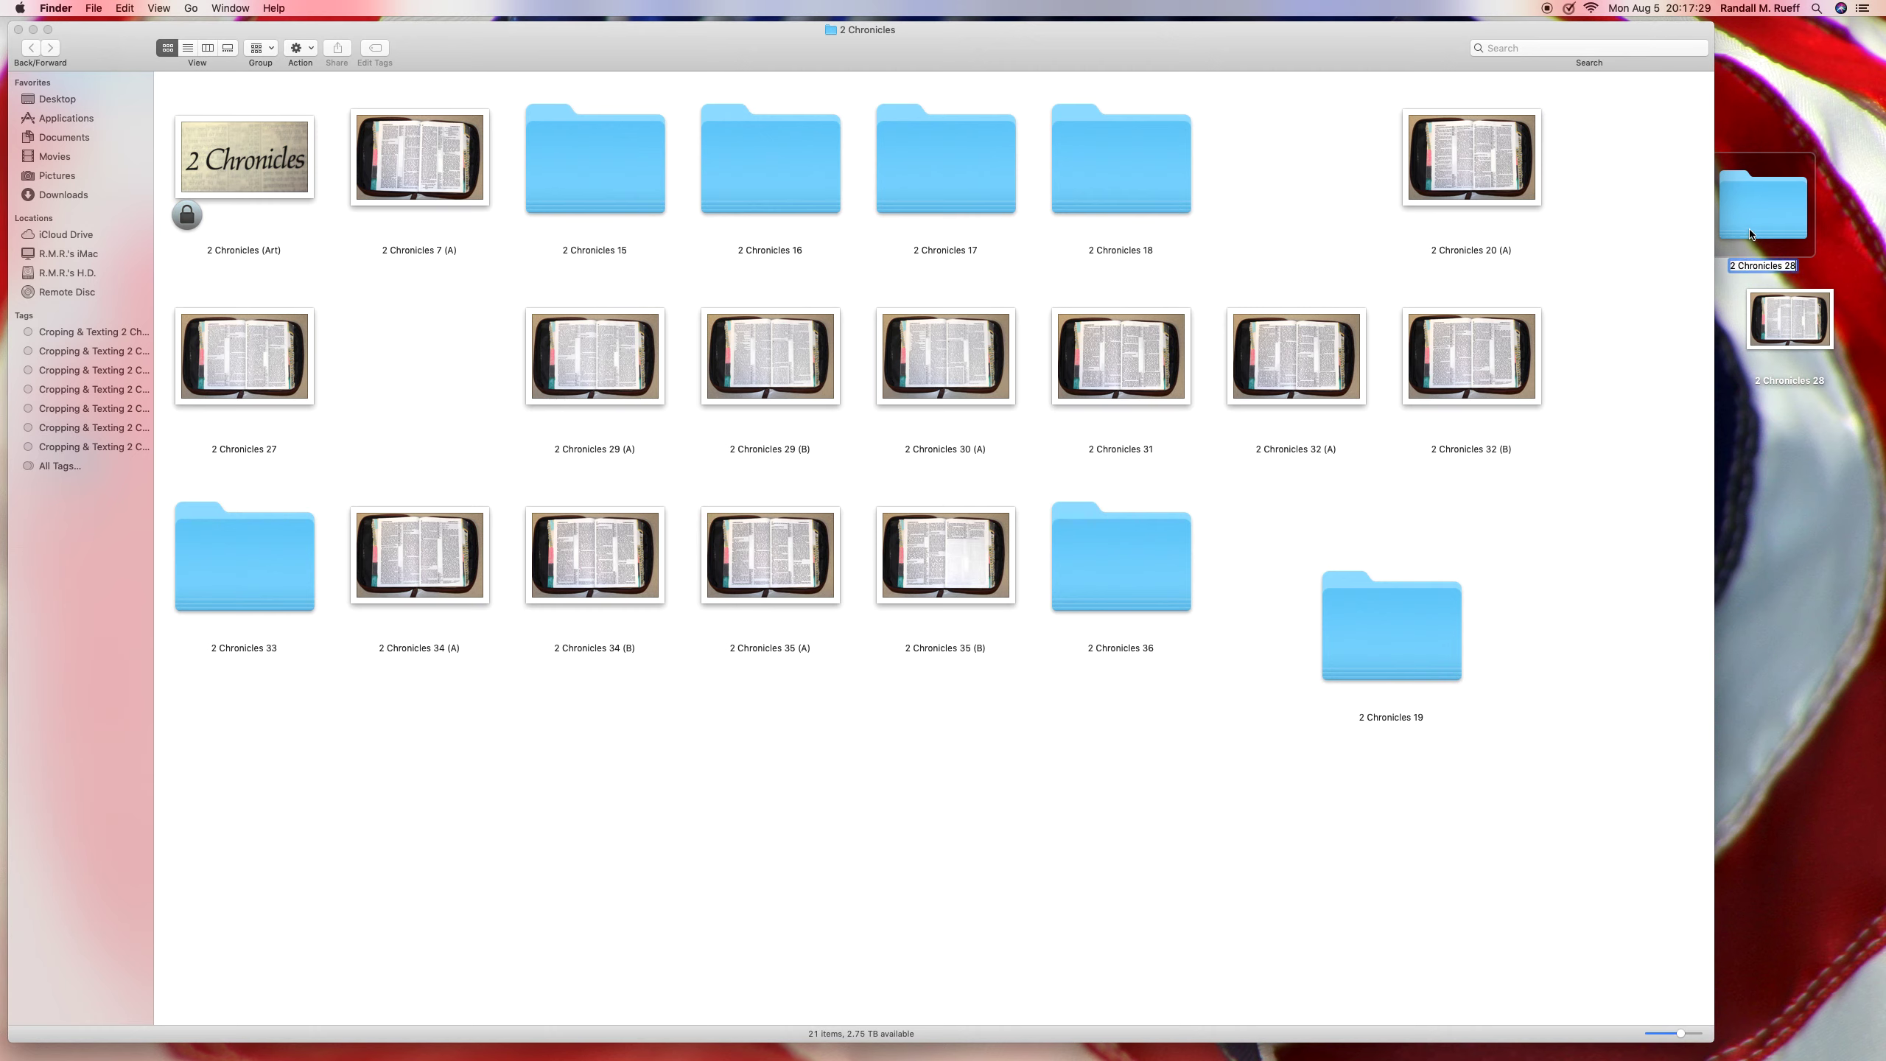
pyautogui.press('Return')
# Place the folder in the top corner with the photo below it, and close the folder window.
pyautogui.moveTo(1765, 172); pyautogui.dragTo(1819, 162)
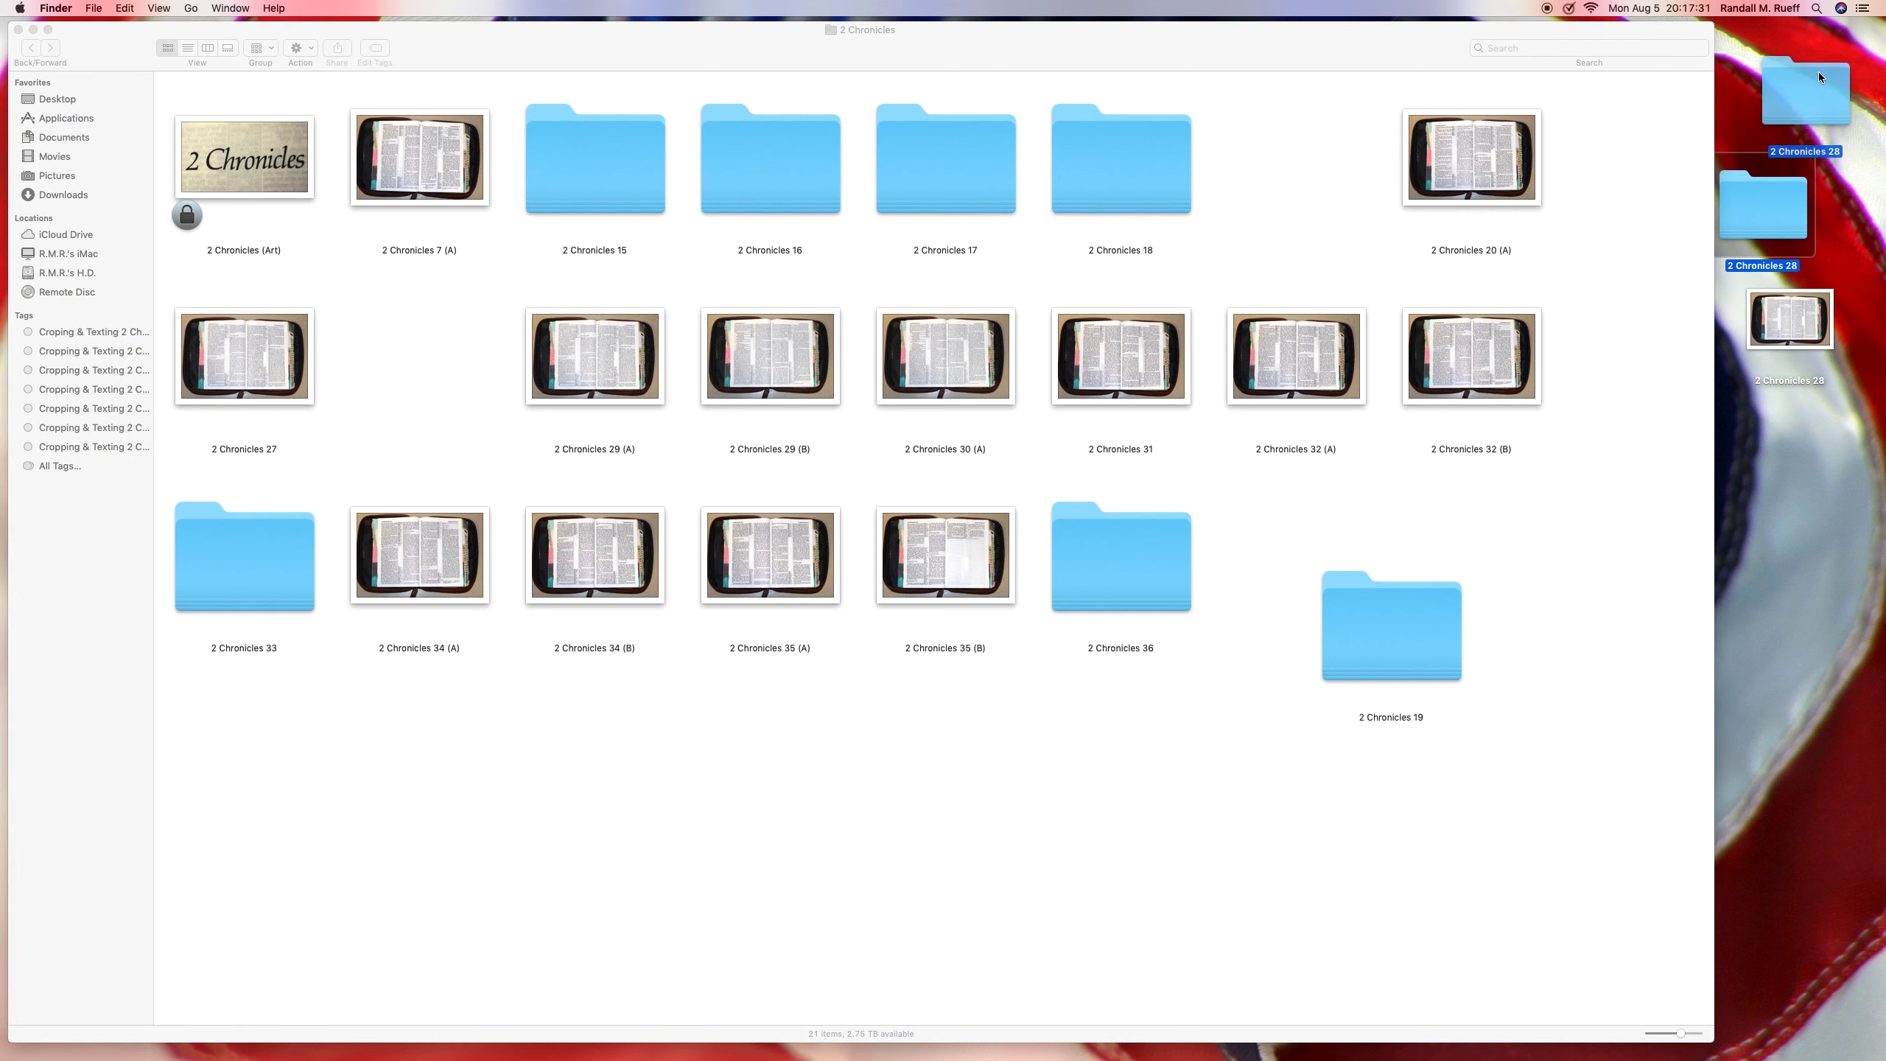
pyautogui.moveTo(1791, 320); pyautogui.dragTo(1809, 215)
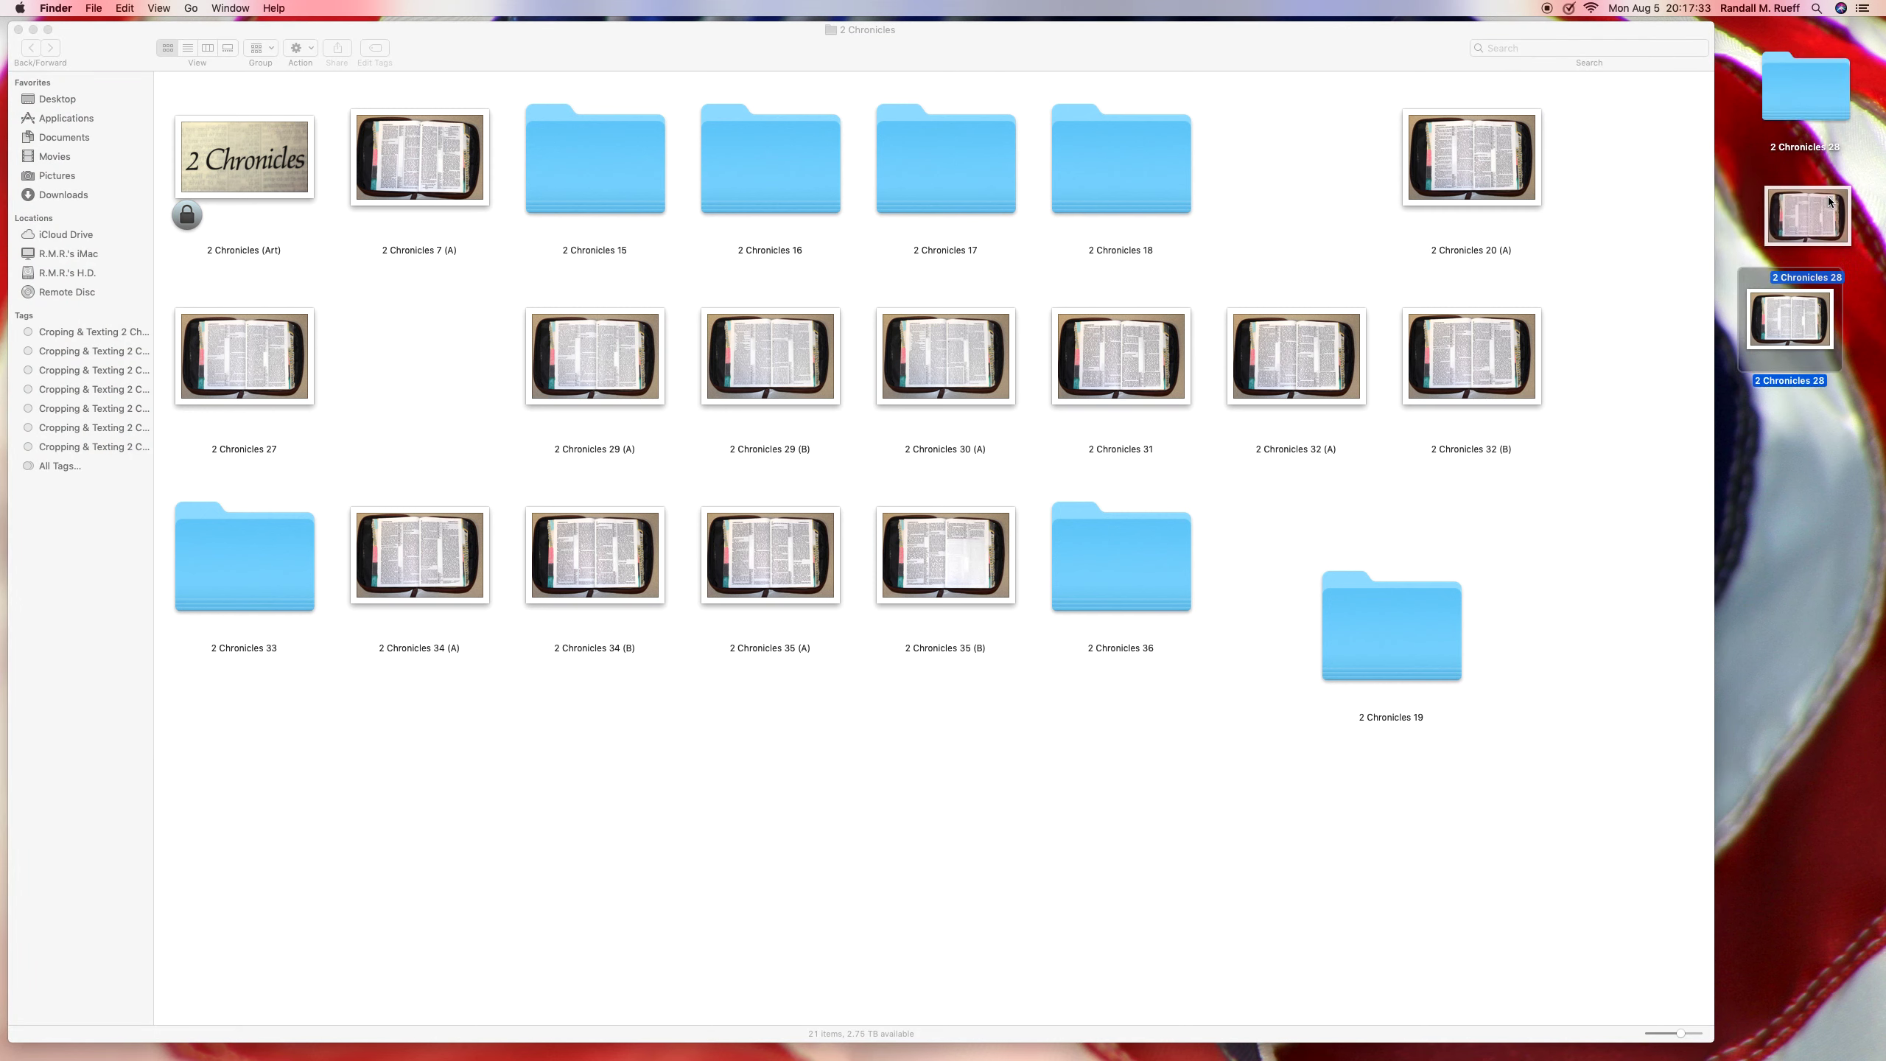
pyautogui.click(1307, 204)
pyautogui.press('super+w')
pyautogui.click(1433, 330)
# Launch Affinity Photo and open 2 Chronicles 28.JPG from the Desktop.
pyautogui.moveTo(1877, 327)
pyautogui.click(1850, 284)
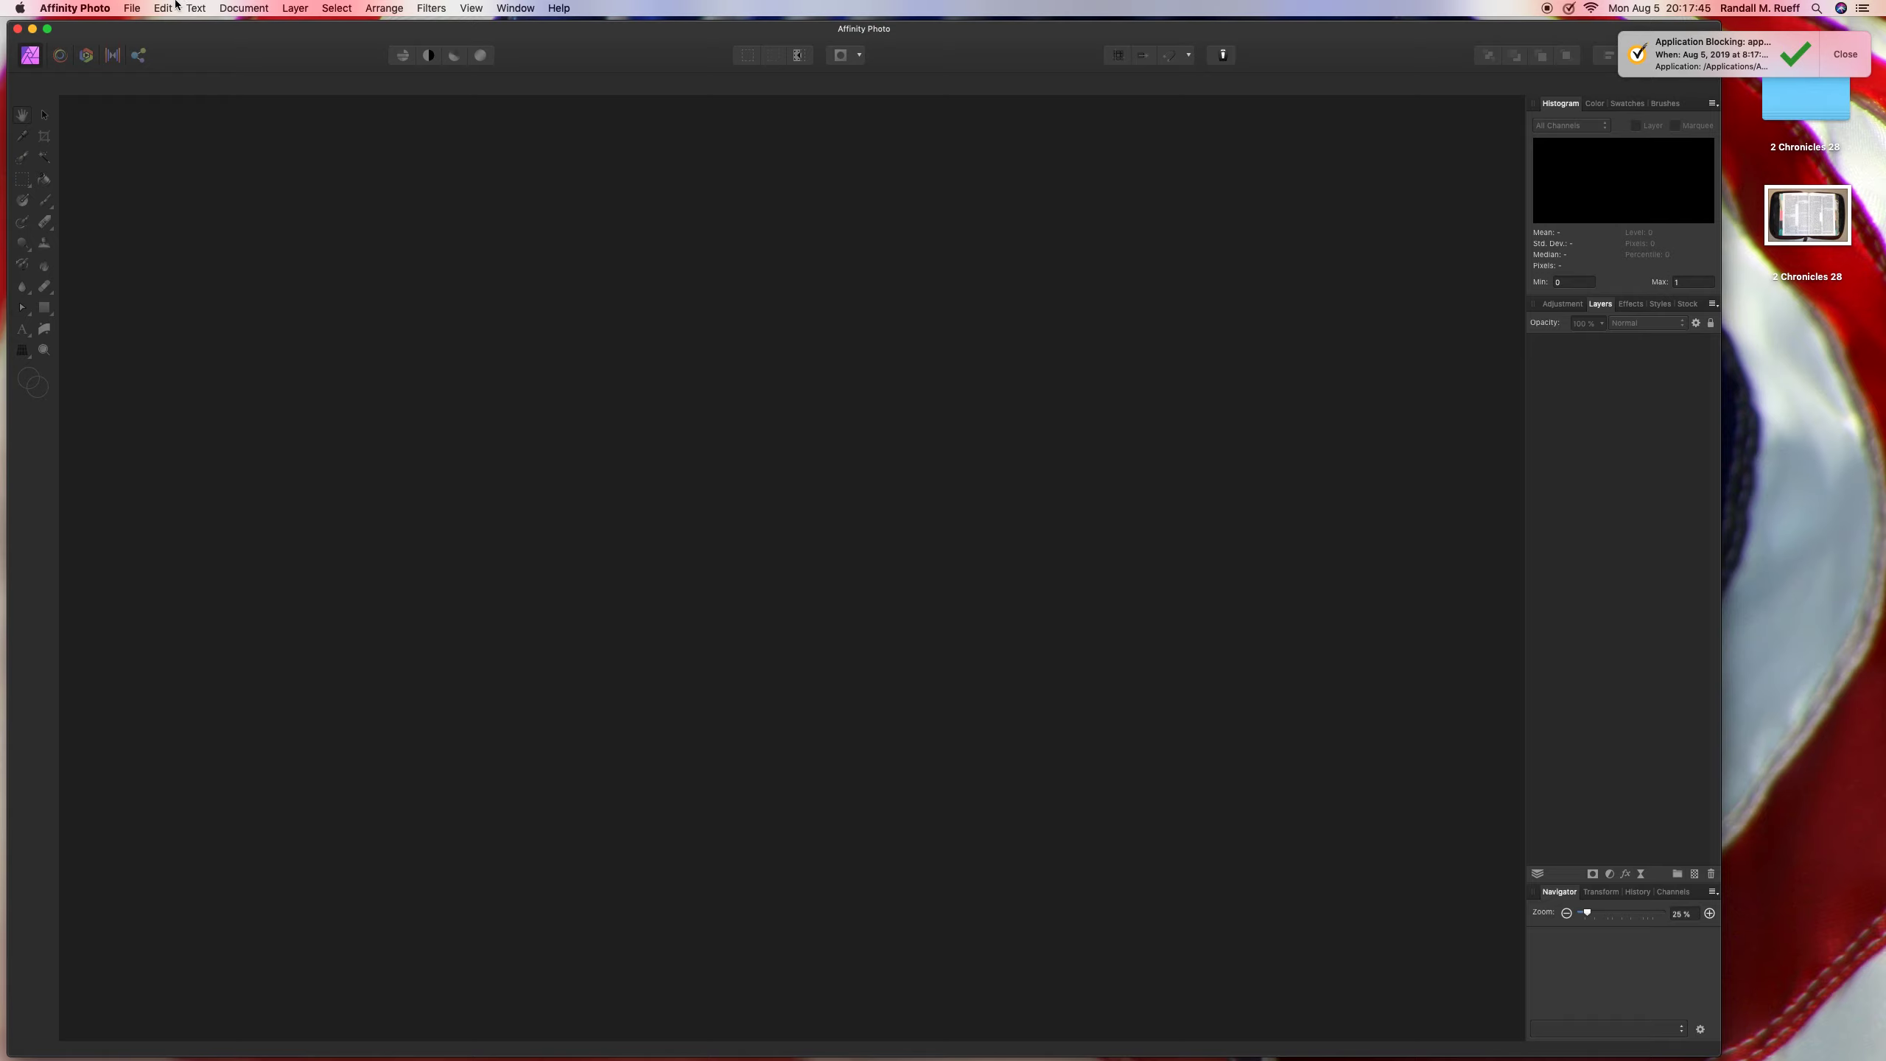
pyautogui.click(133, 8)
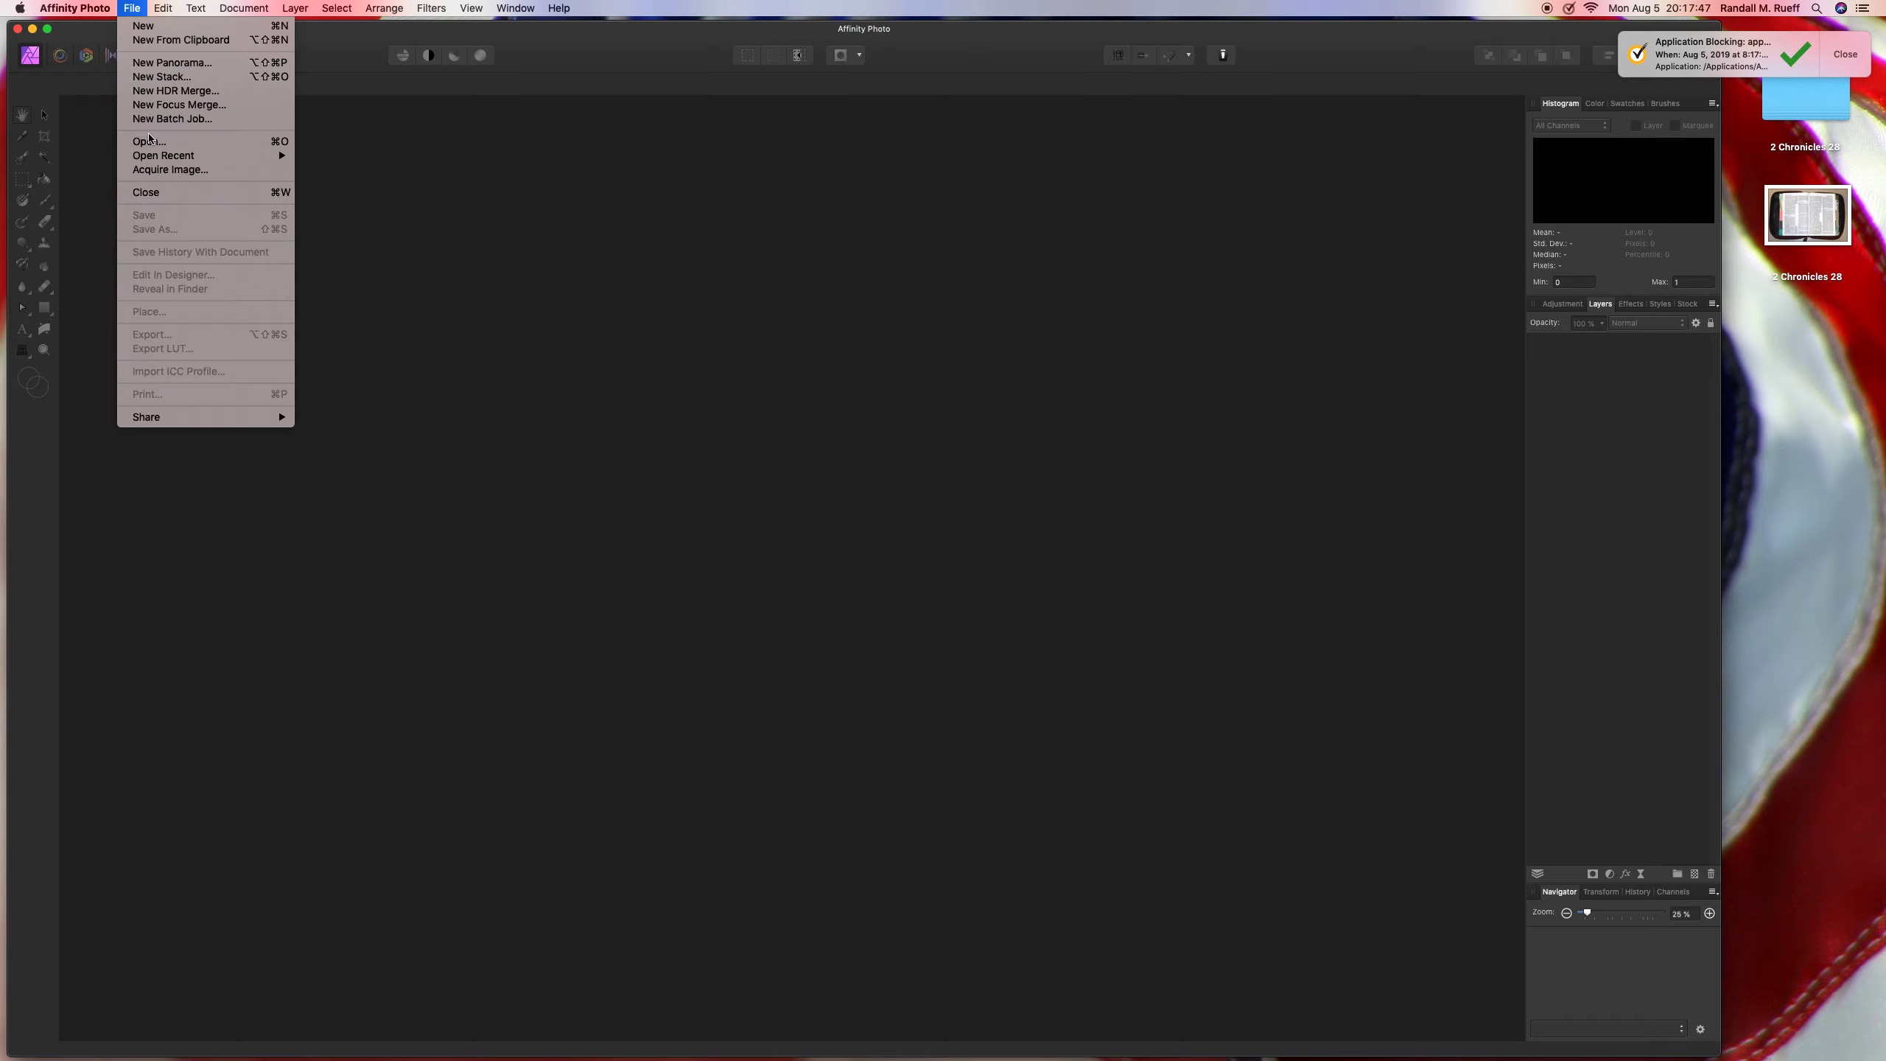
pyautogui.click(148, 142)
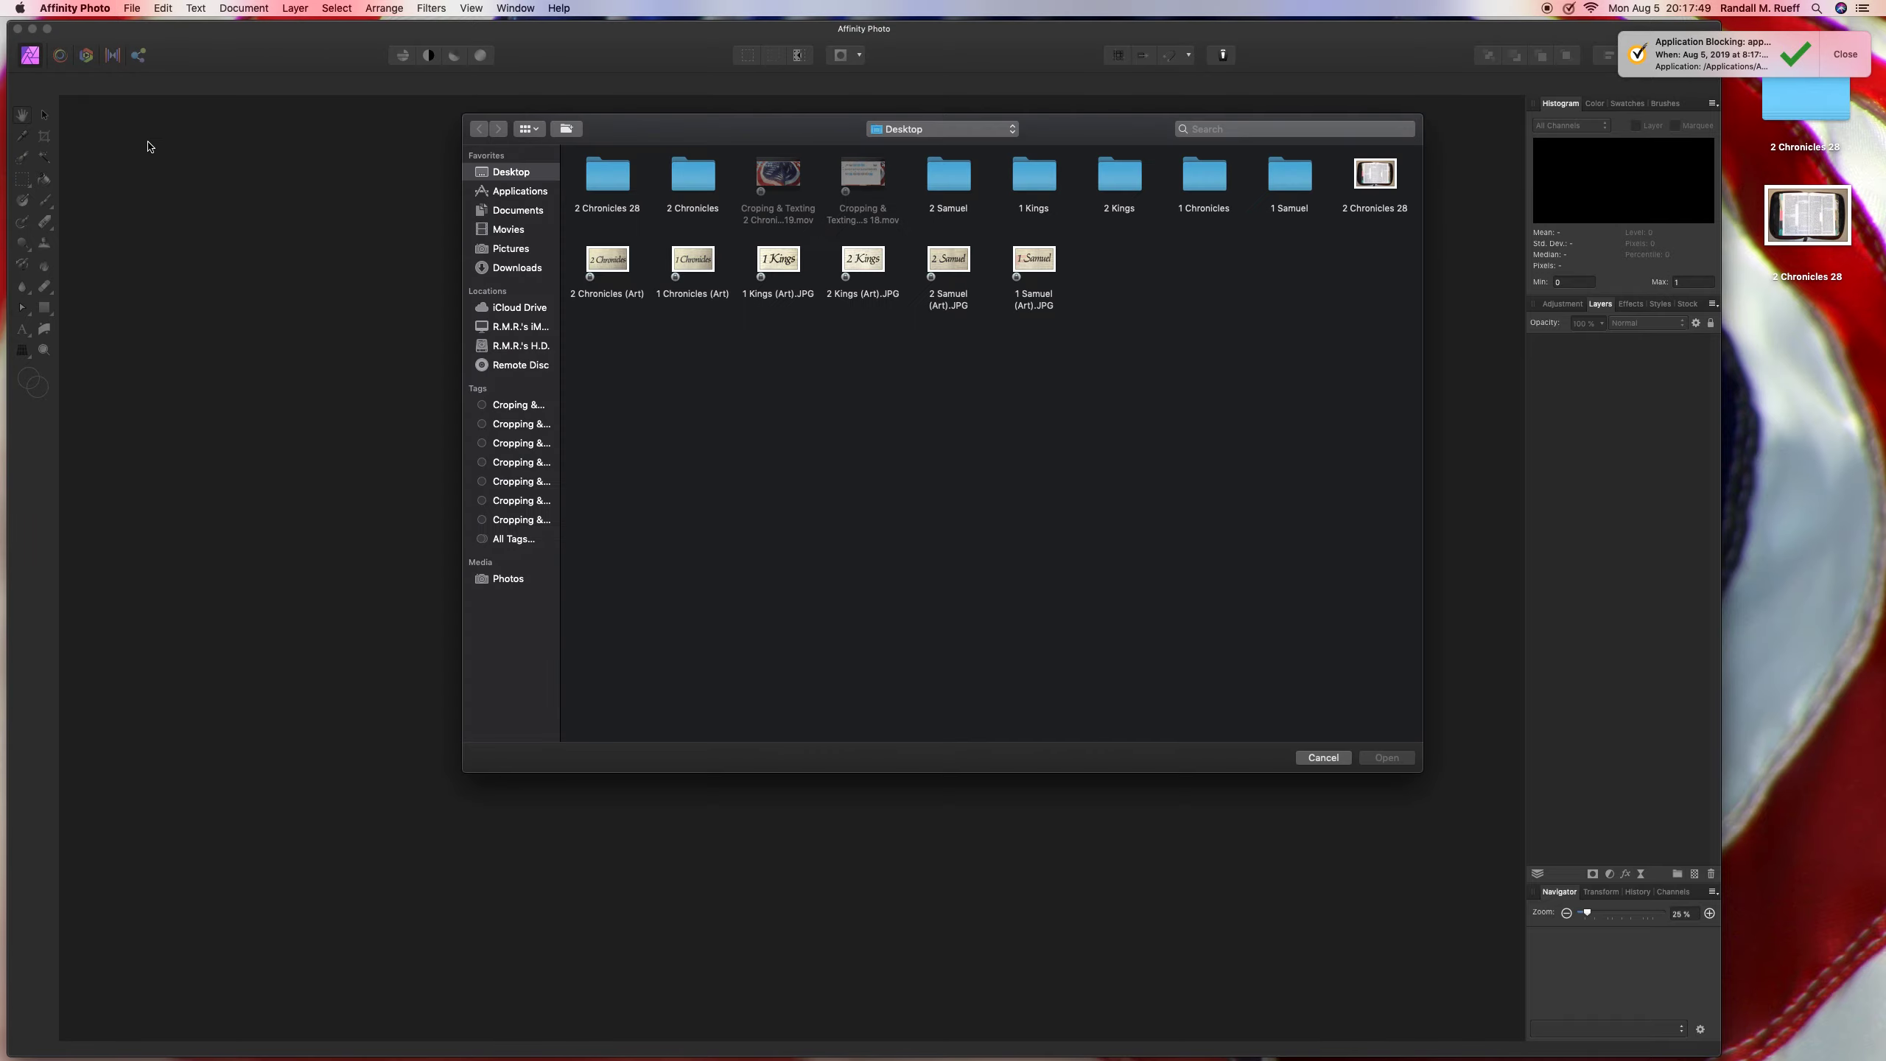
pyautogui.doubleClick(1374, 184)
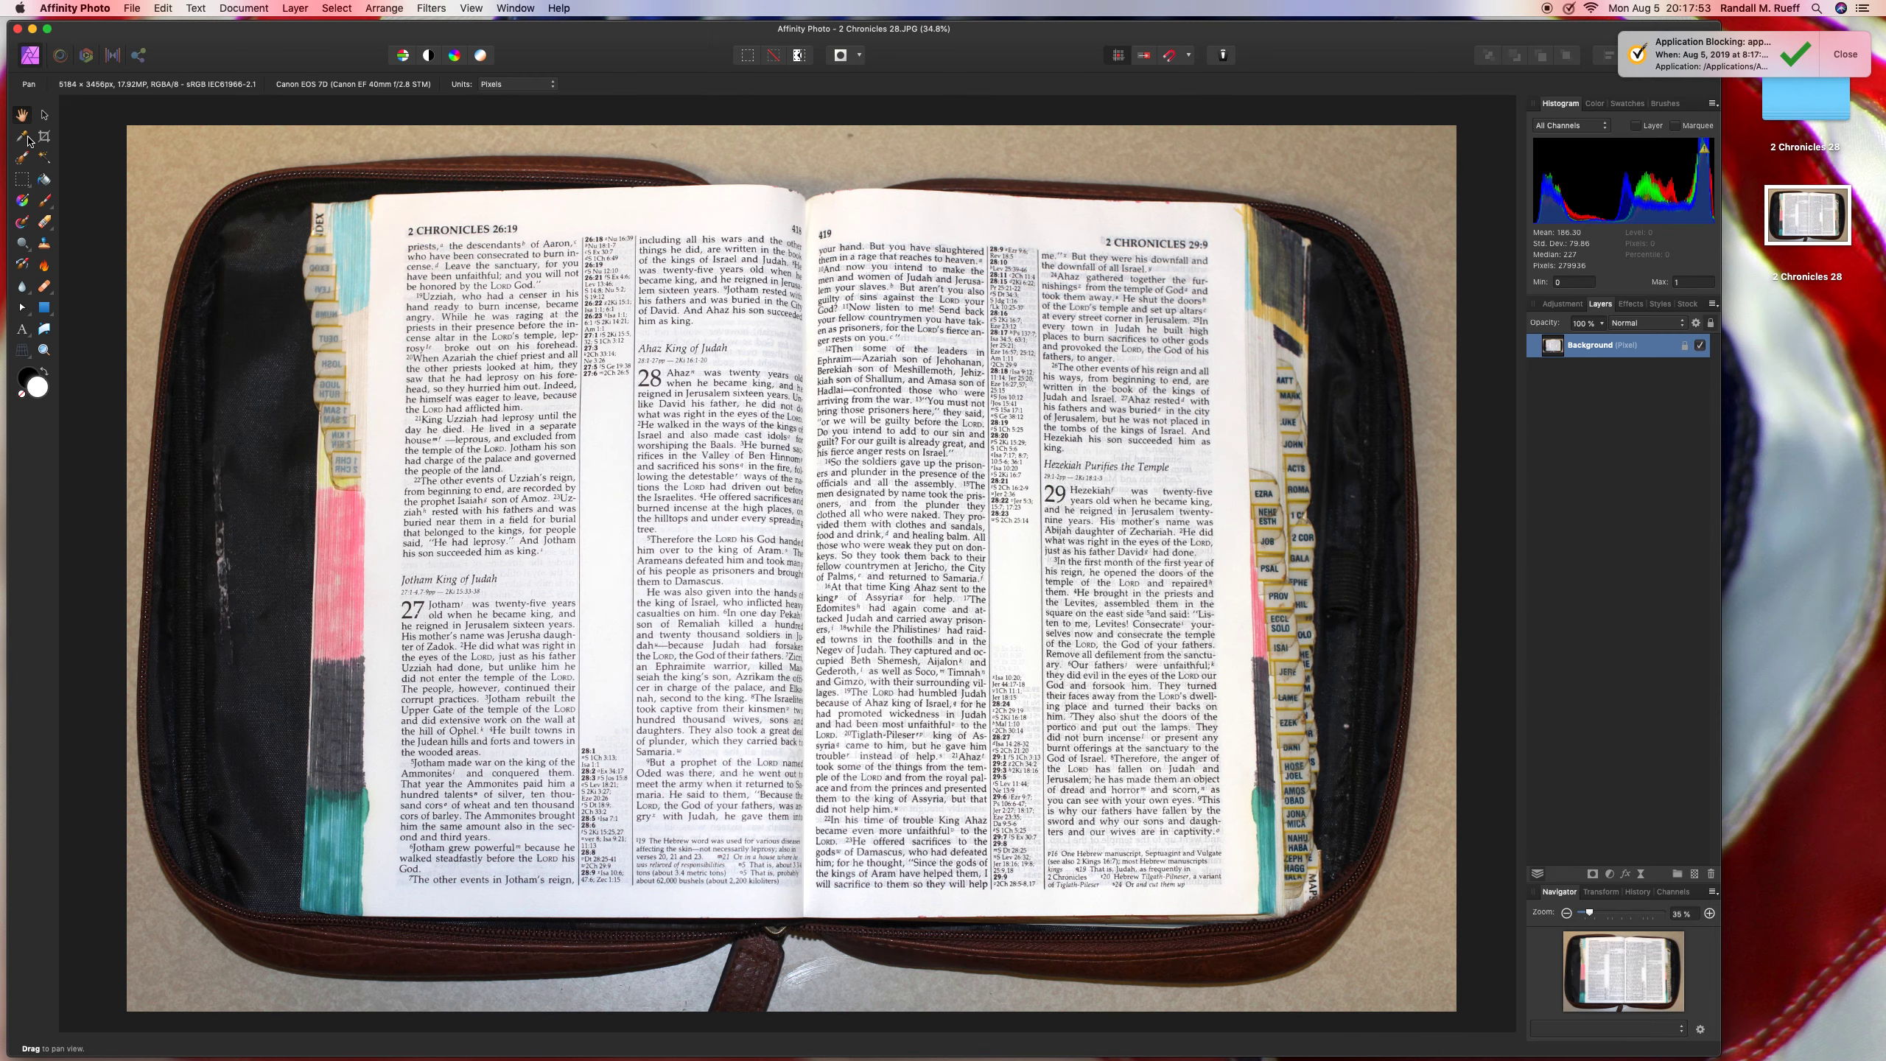
# Crop the photo to the open pages, trimming top-left and bottom-left, and draw a rectangle over the left page.
pyautogui.click(45, 137)
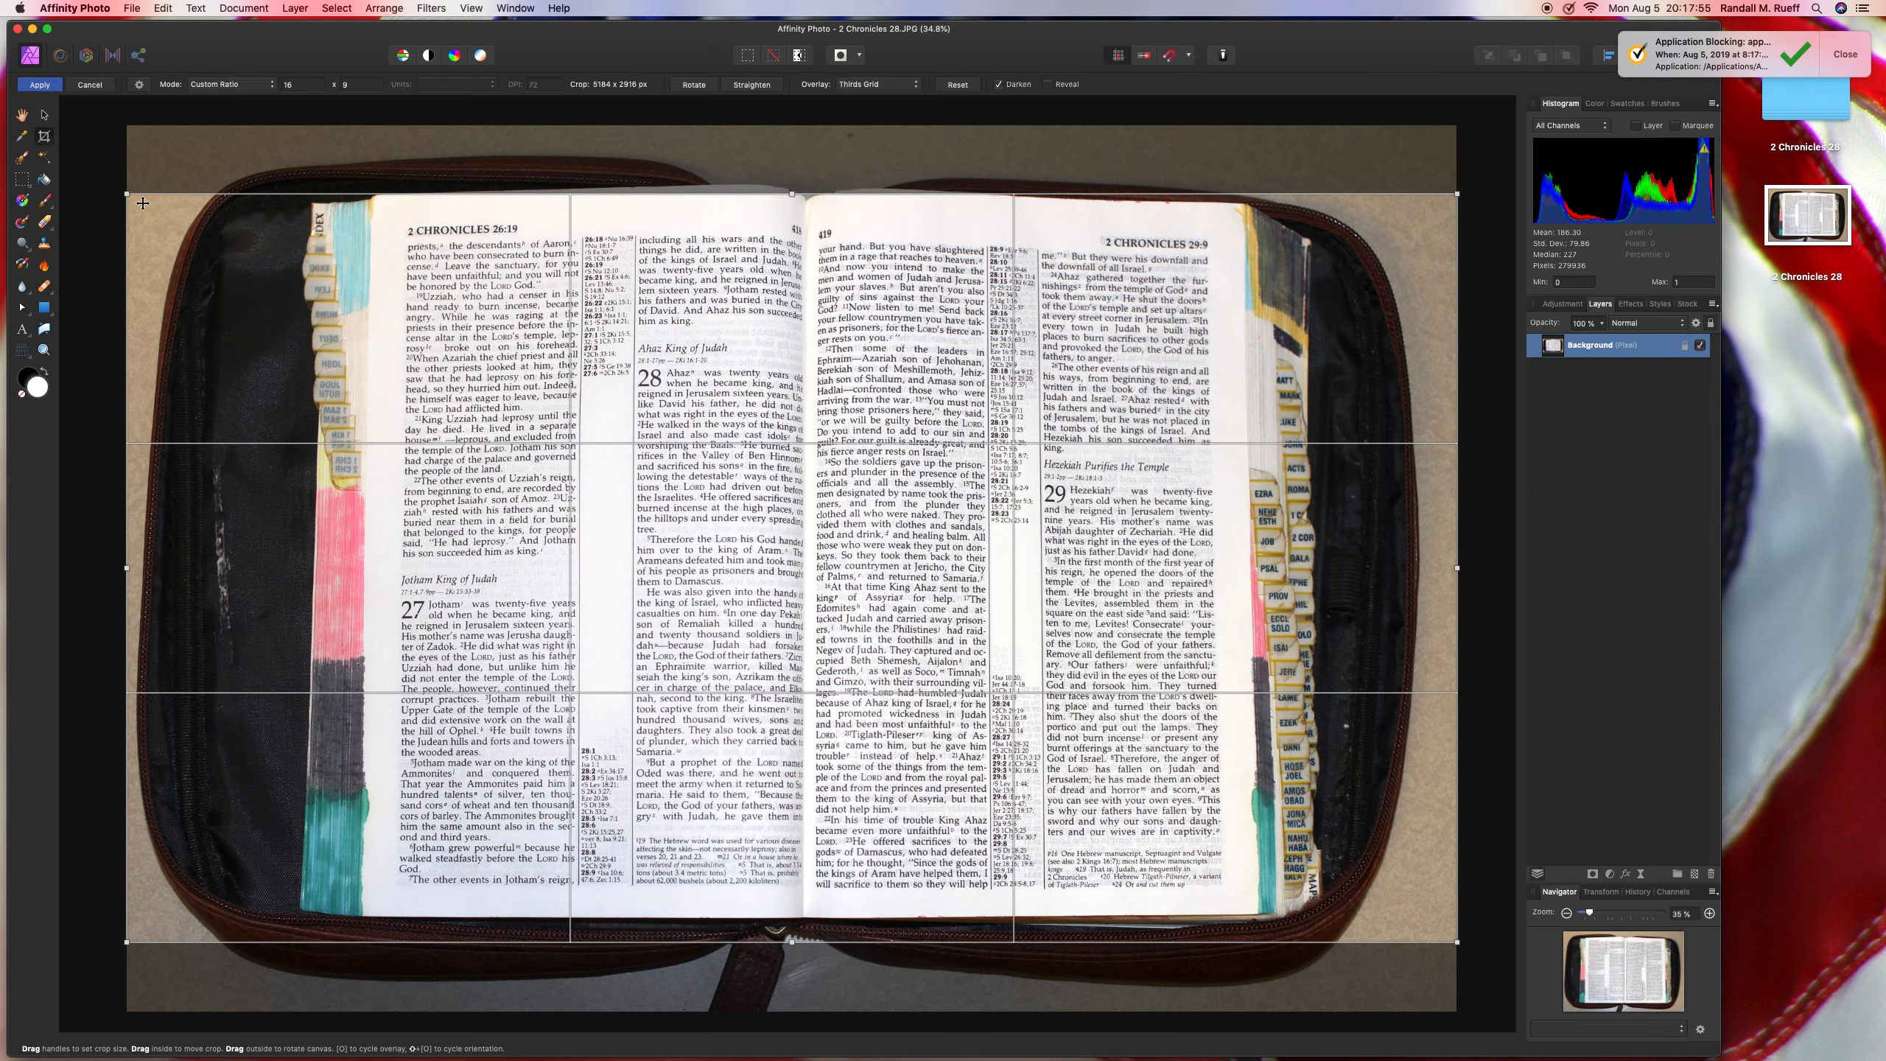
pyautogui.moveTo(127, 194); pyautogui.dragTo(159, 212)
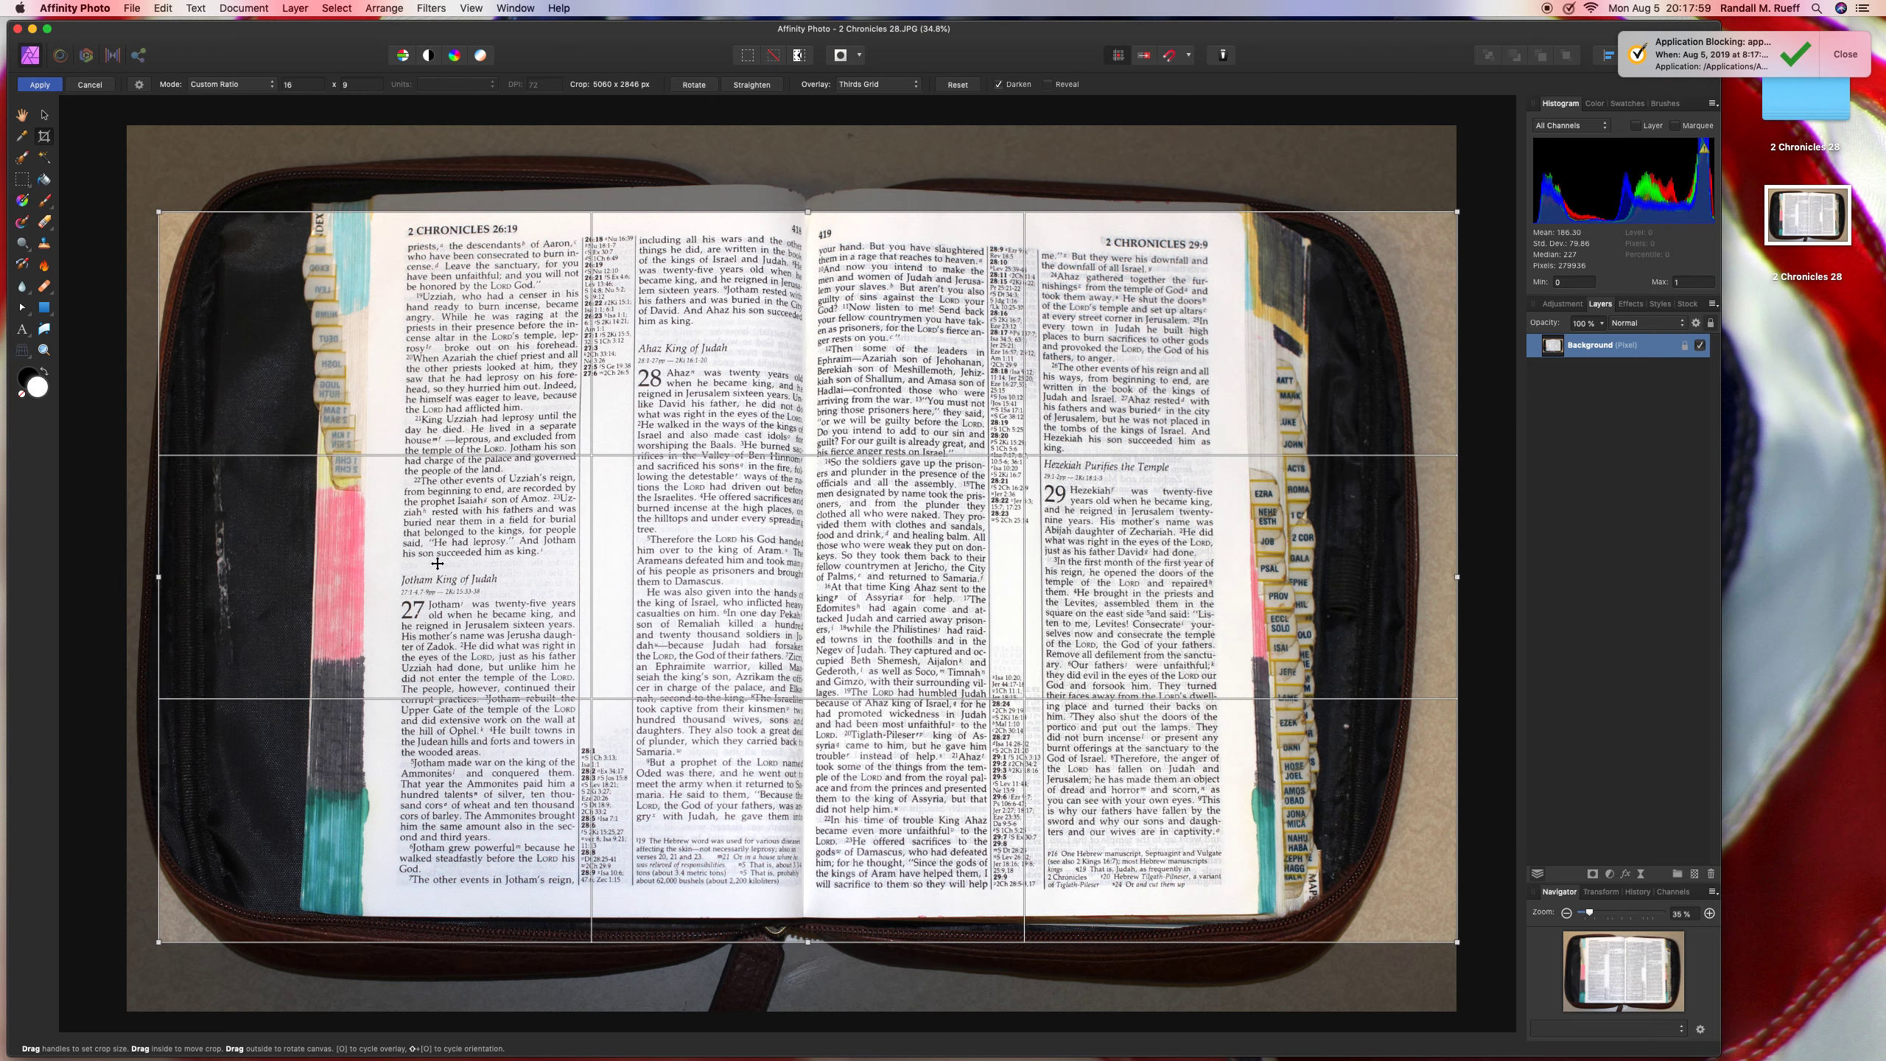
pyautogui.moveTo(159, 942); pyautogui.dragTo(227, 867)
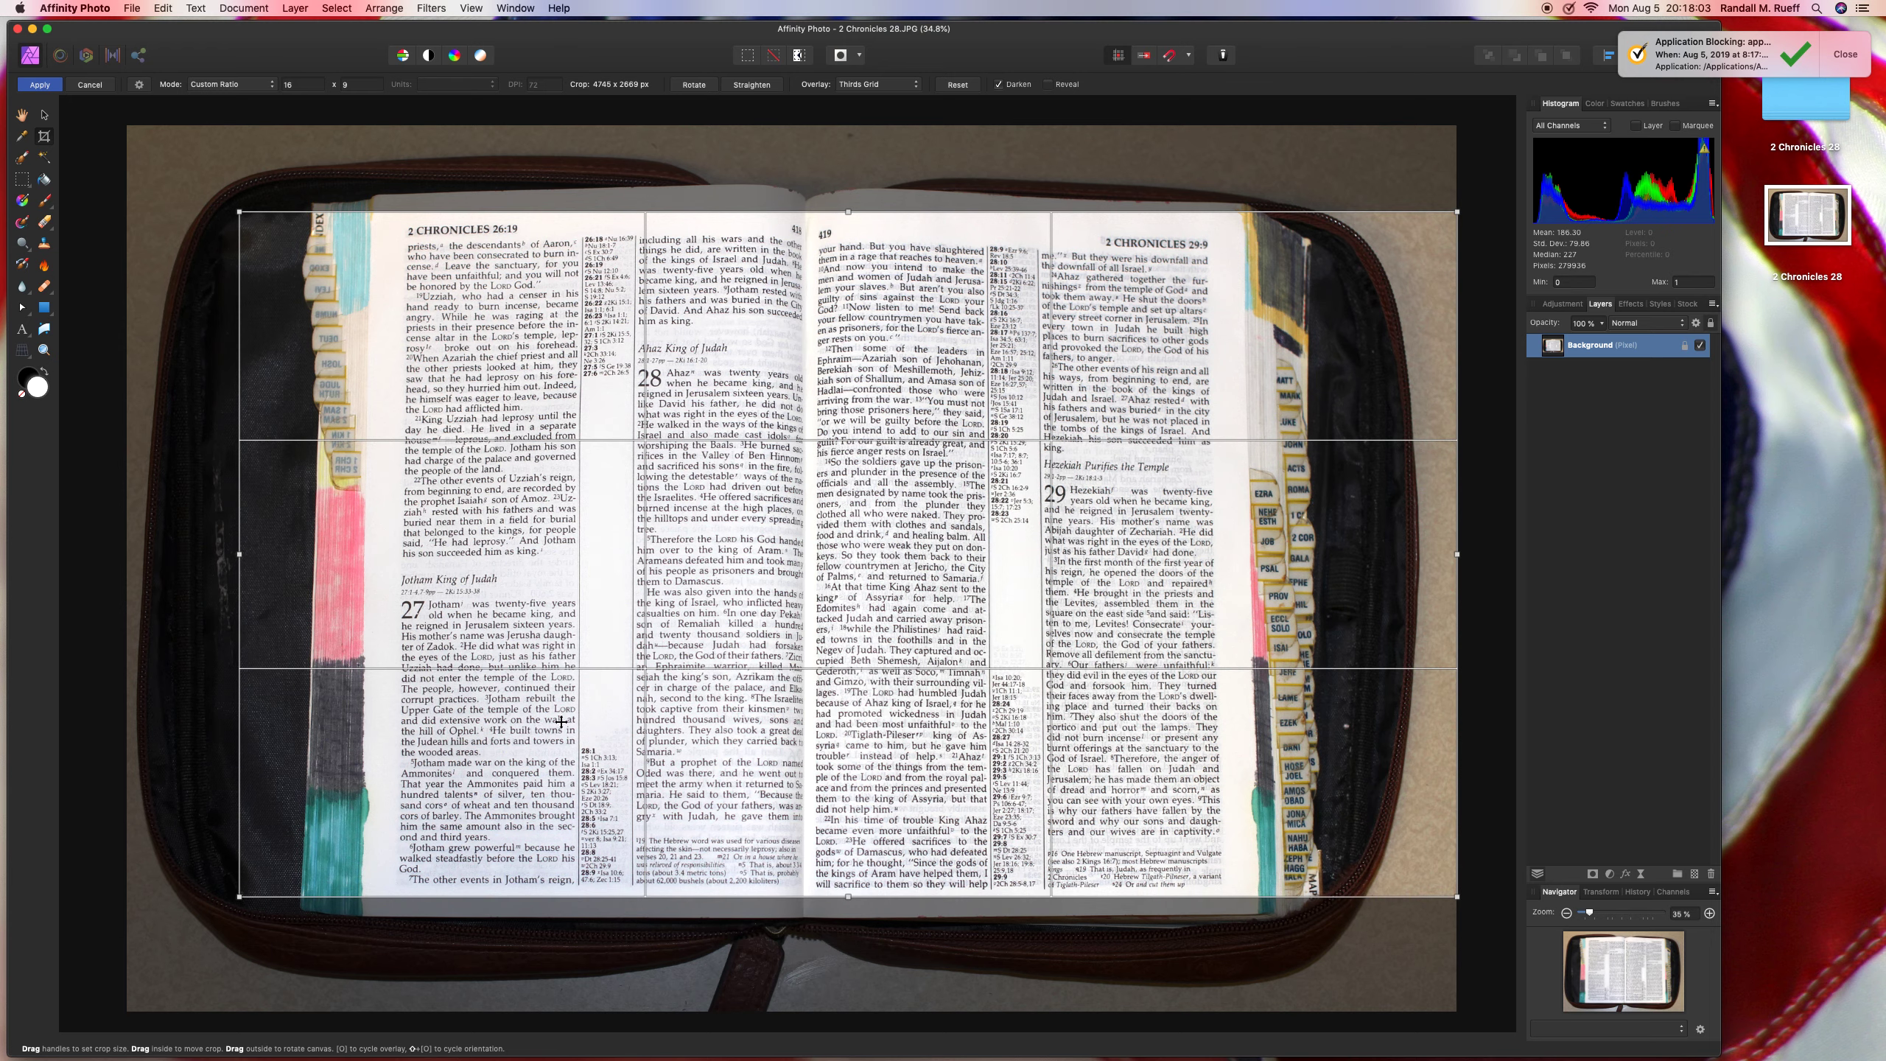
pyautogui.moveTo(710, 705); pyautogui.dragTo(583, 707)
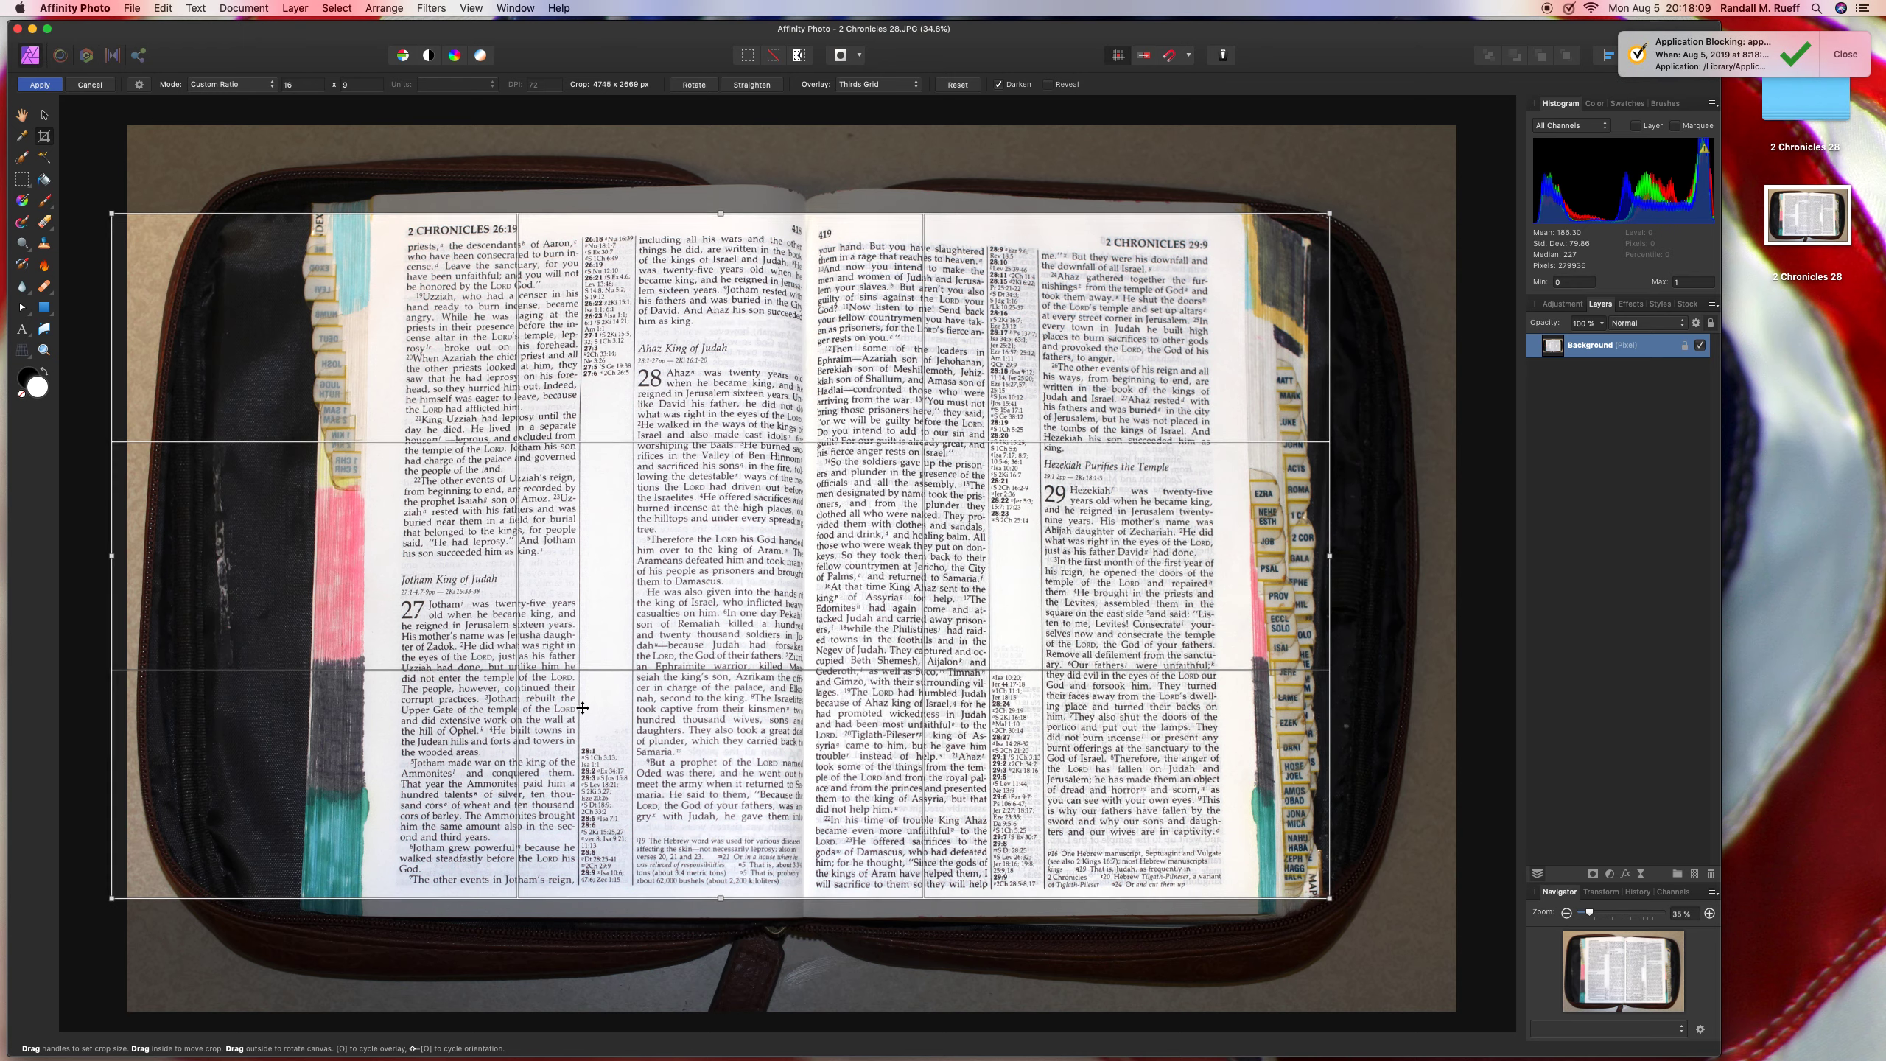
pyautogui.press('Return')
pyautogui.click(43, 307)
pyautogui.moveTo(77, 158); pyautogui.dragTo(624, 969)
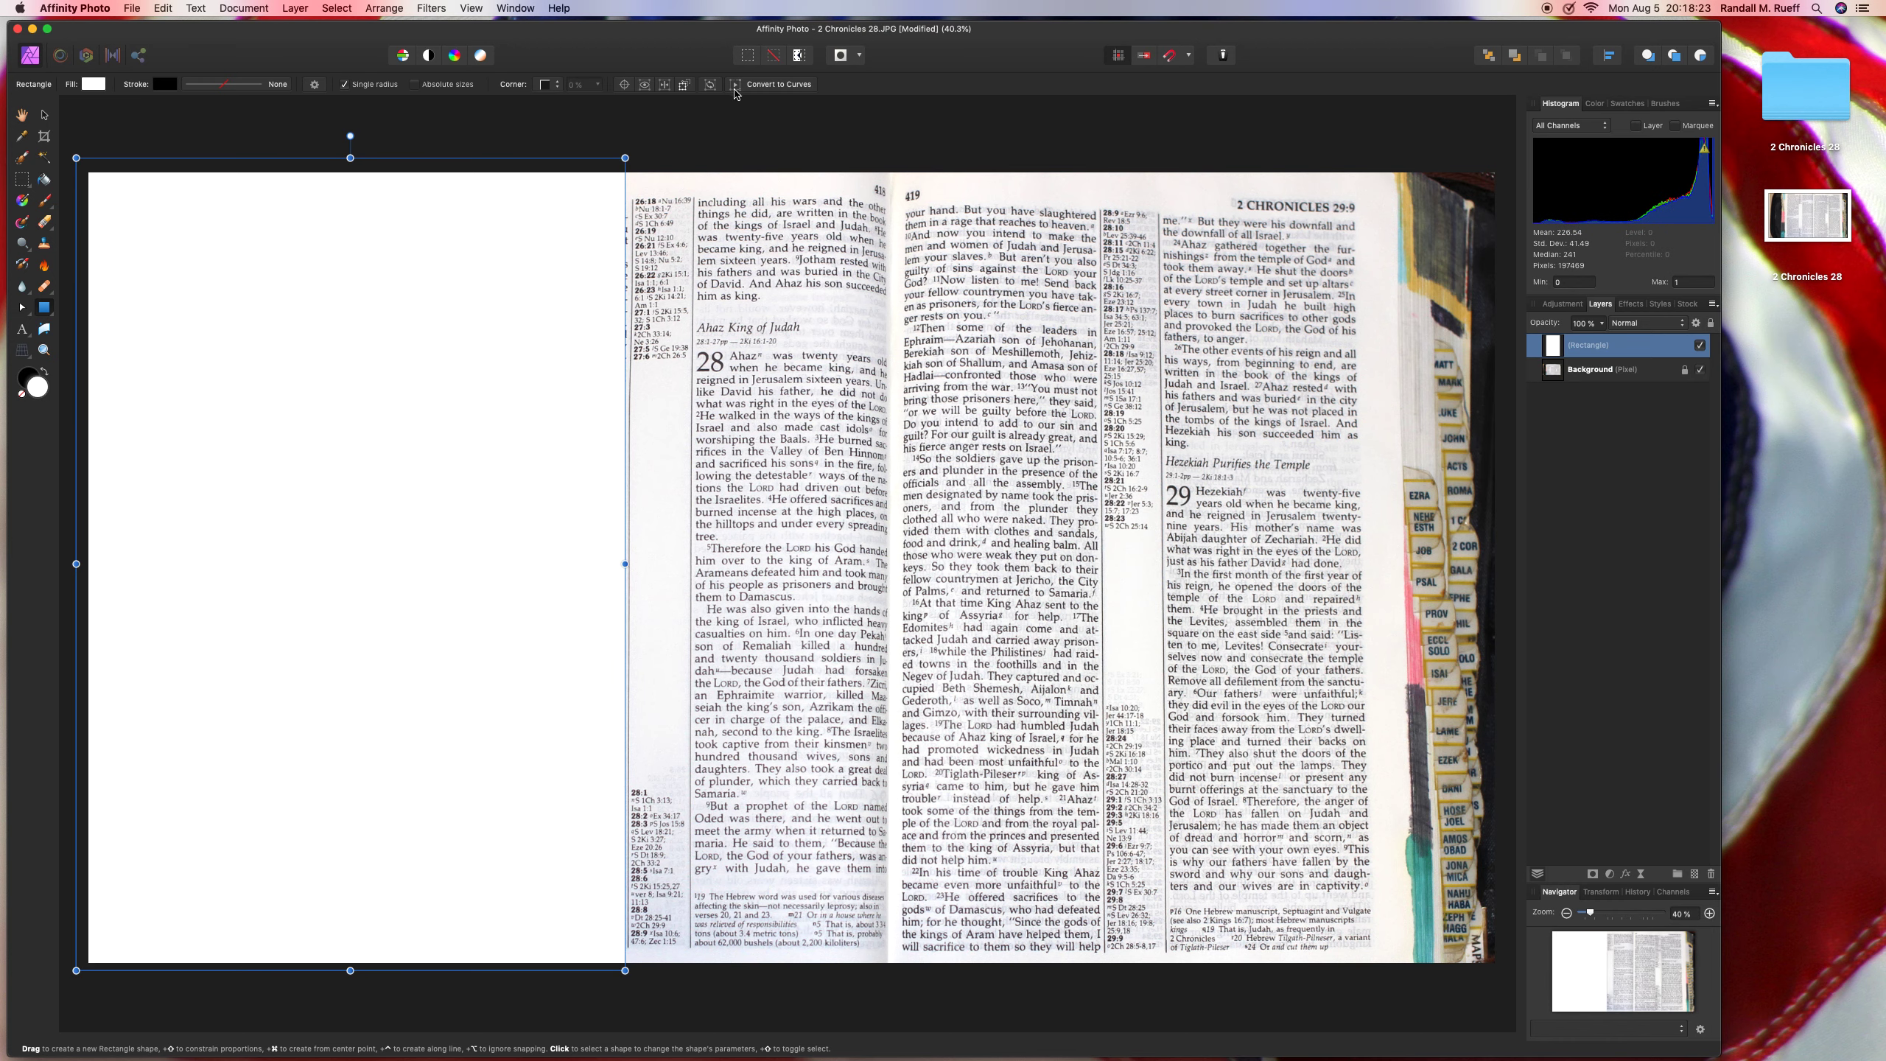
# Give the left-side rectangle an orange #FF9C2D fill instead of white.
pyautogui.moveTo(628, 153); pyautogui.dragTo(632, 151)
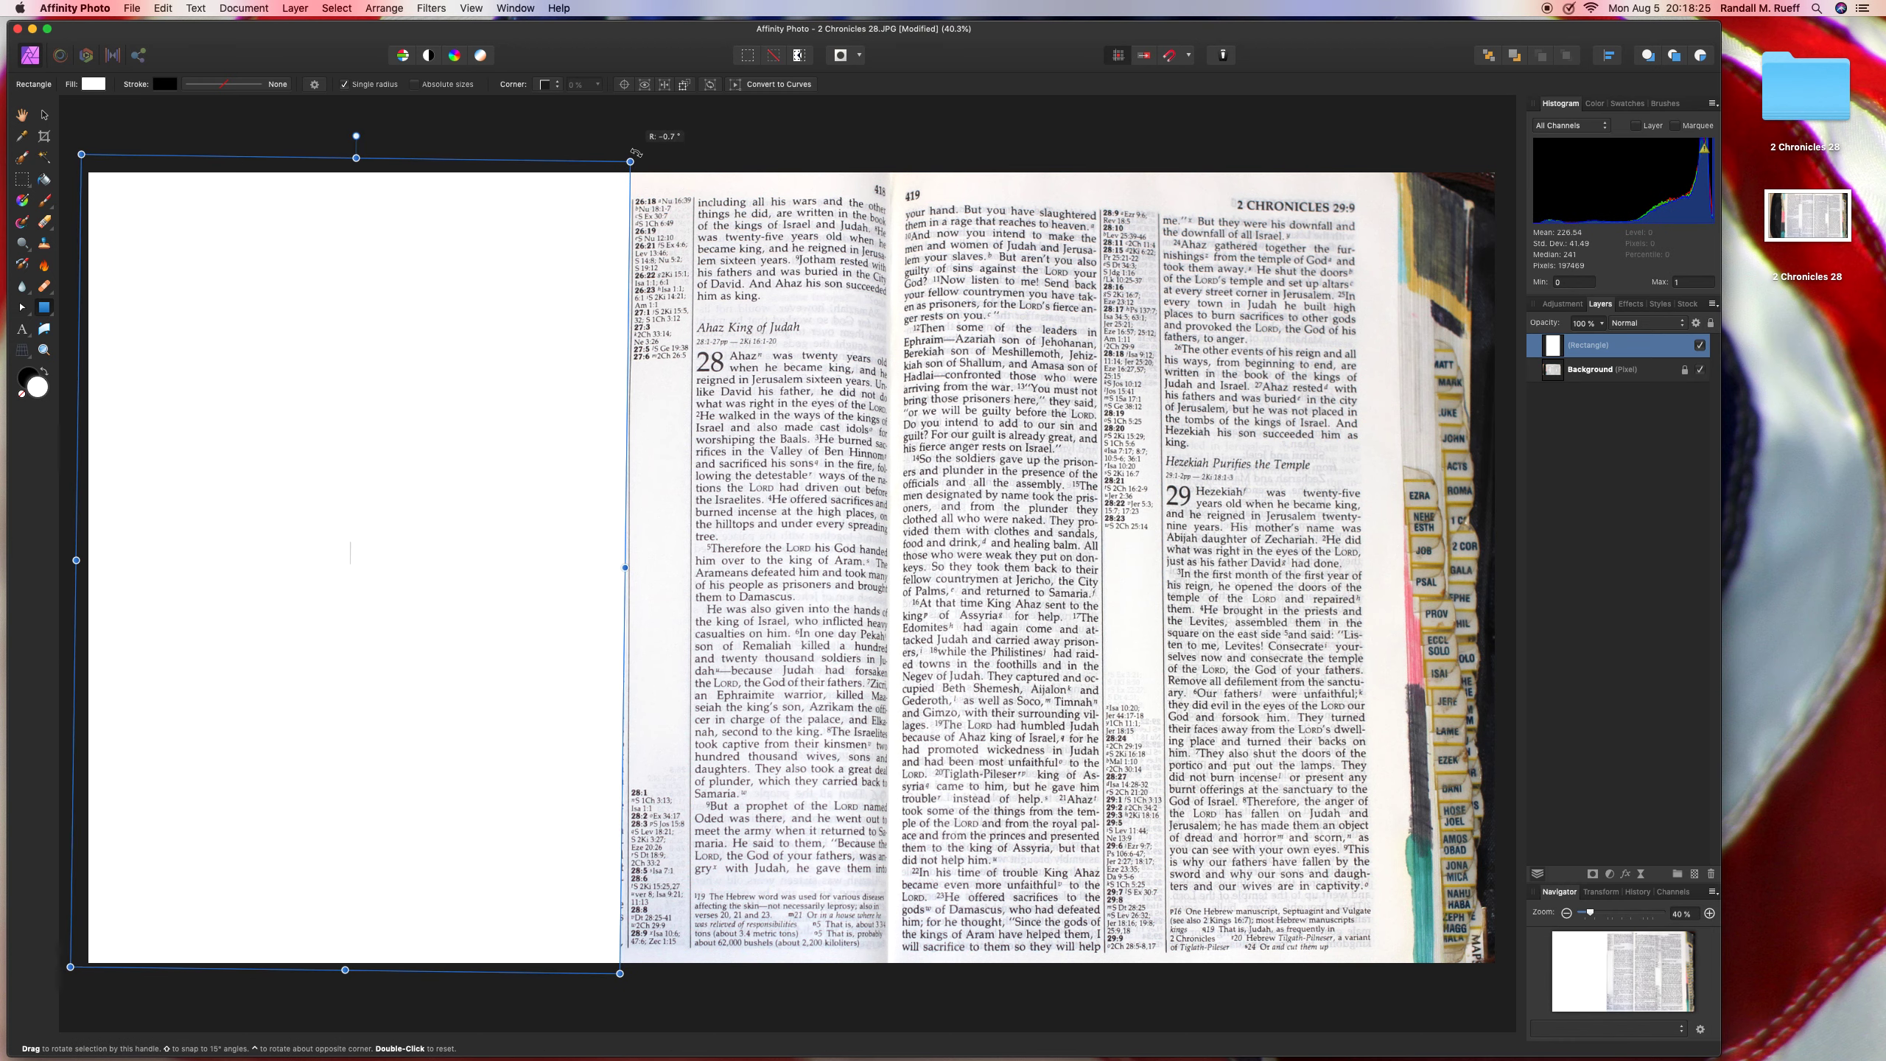
pyautogui.click(93, 83)
pyautogui.click(146, 234)
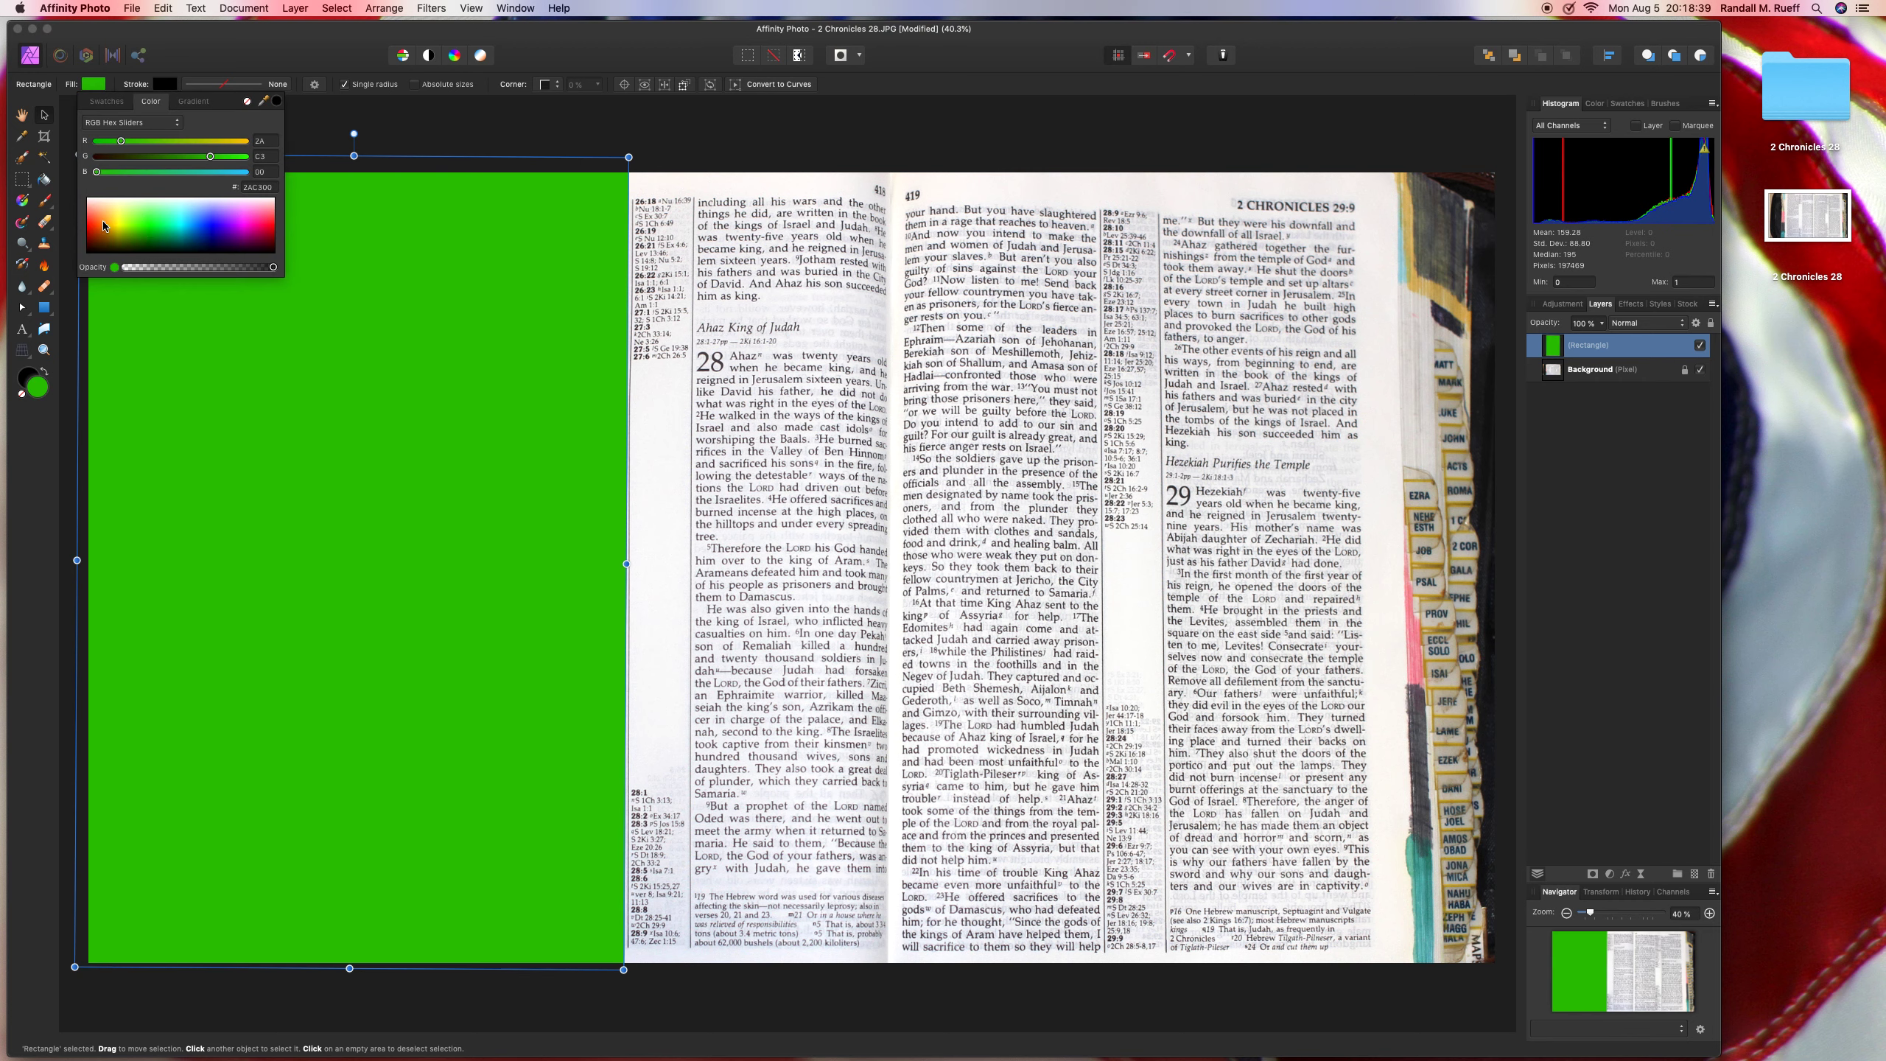
pyautogui.click(103, 228)
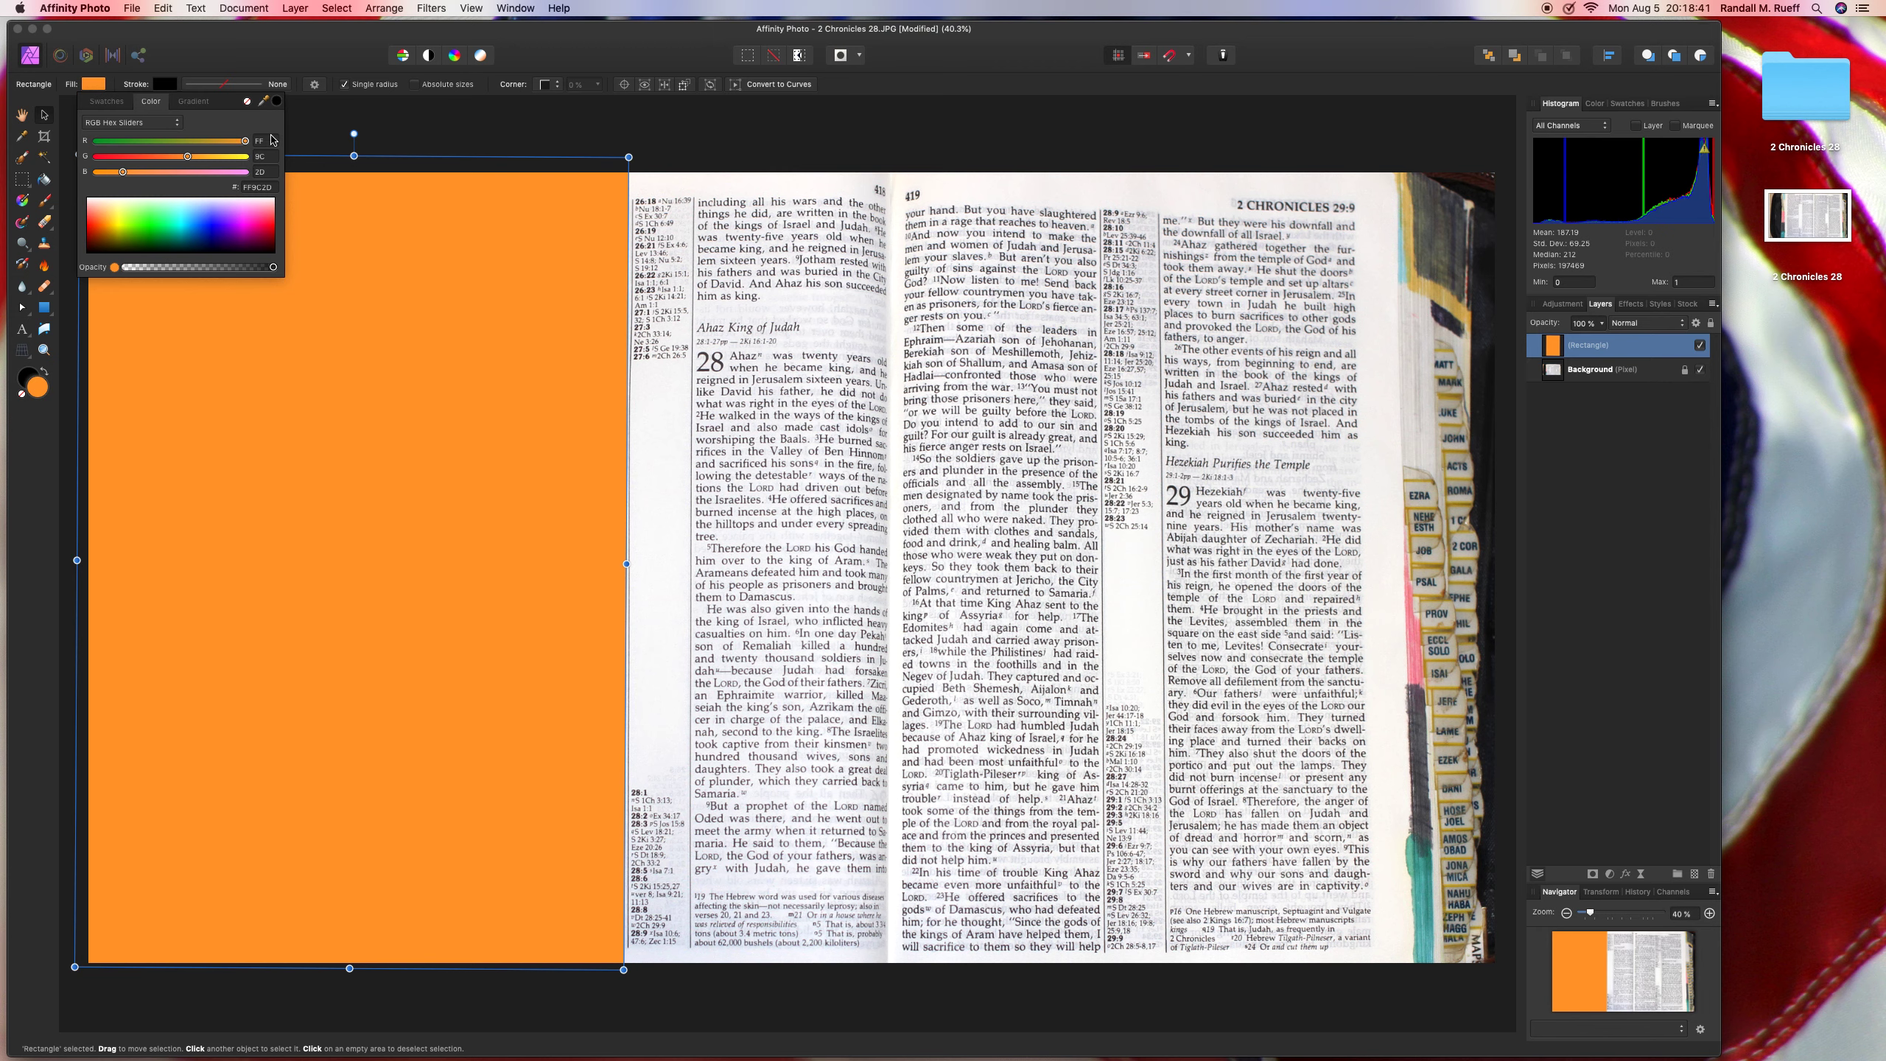
pyautogui.click(86, 245)
pyautogui.click(26, 330)
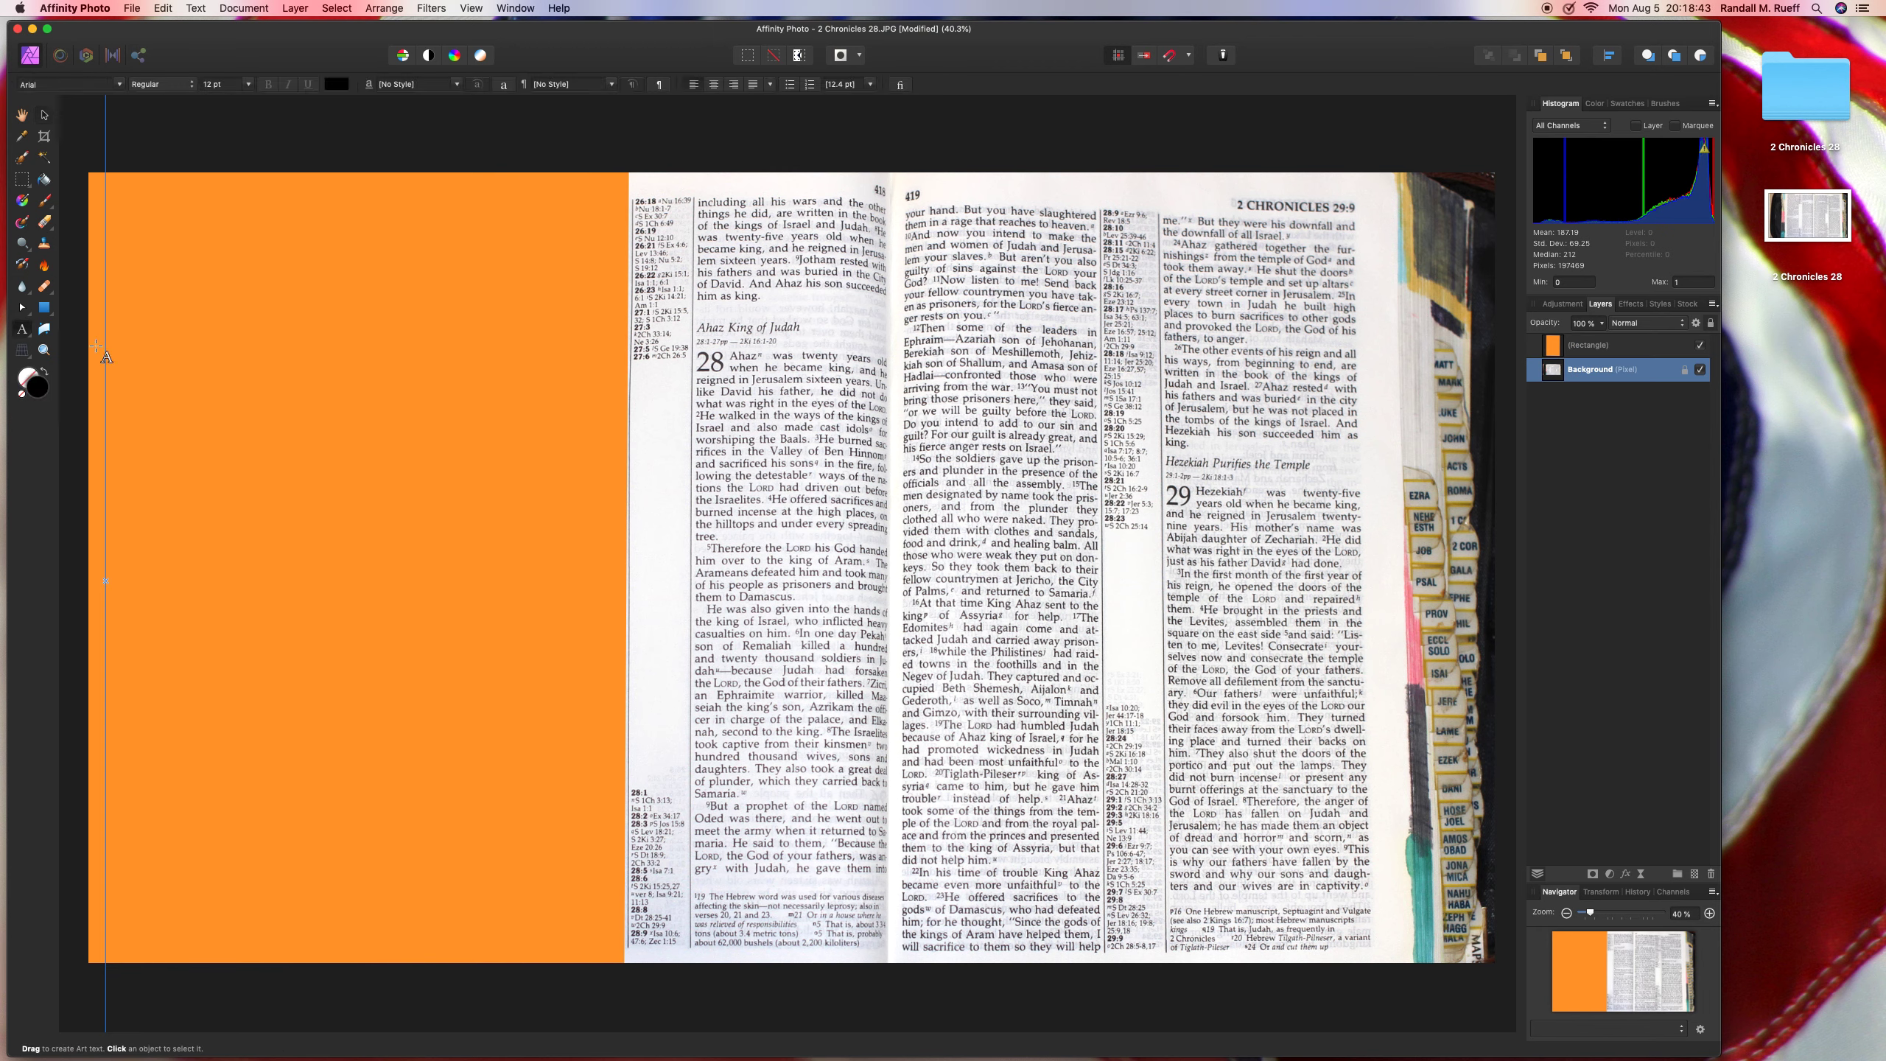
# Add artistic text '2 Chronicles 28' with 'v.1' on a second line on the left panel, and select it all.
pyautogui.click(132, 394)
pyautogui.write('2 Chronicles')
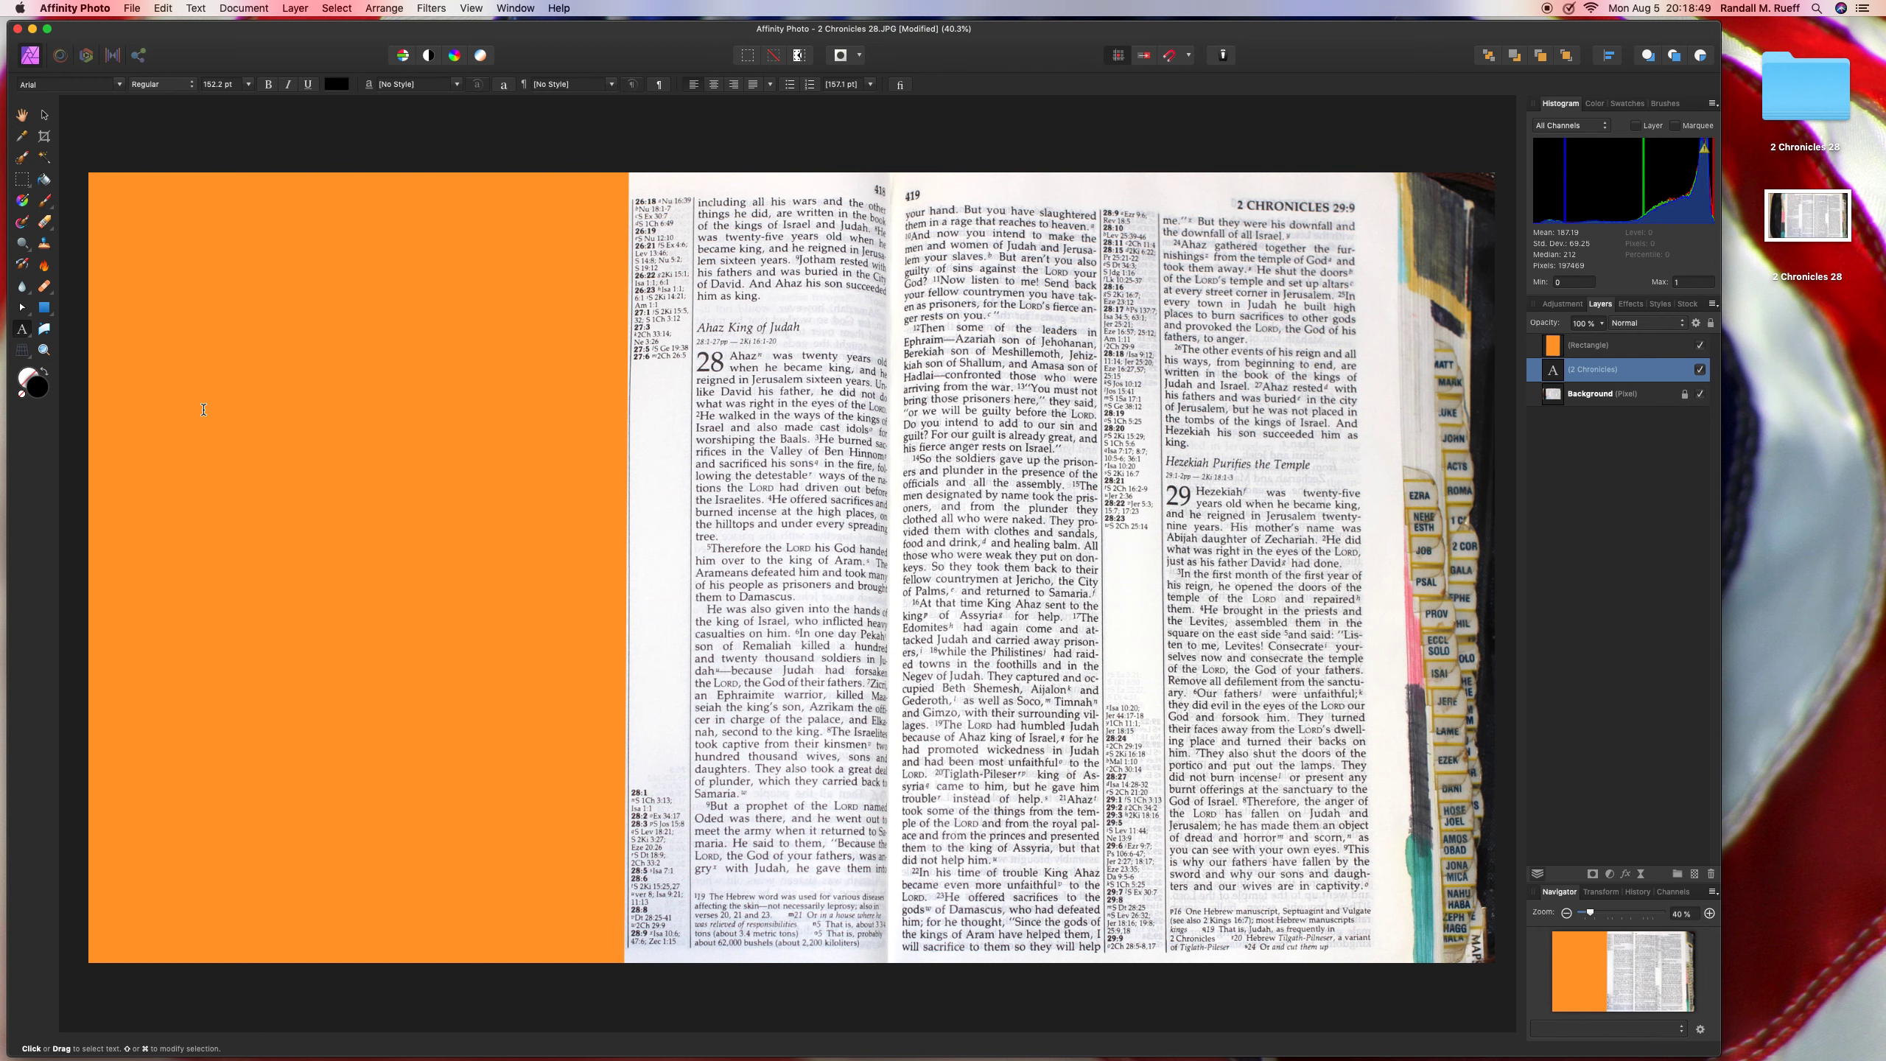
pyautogui.write(' 28')
pyautogui.press('Return')
pyautogui.write('v.1')
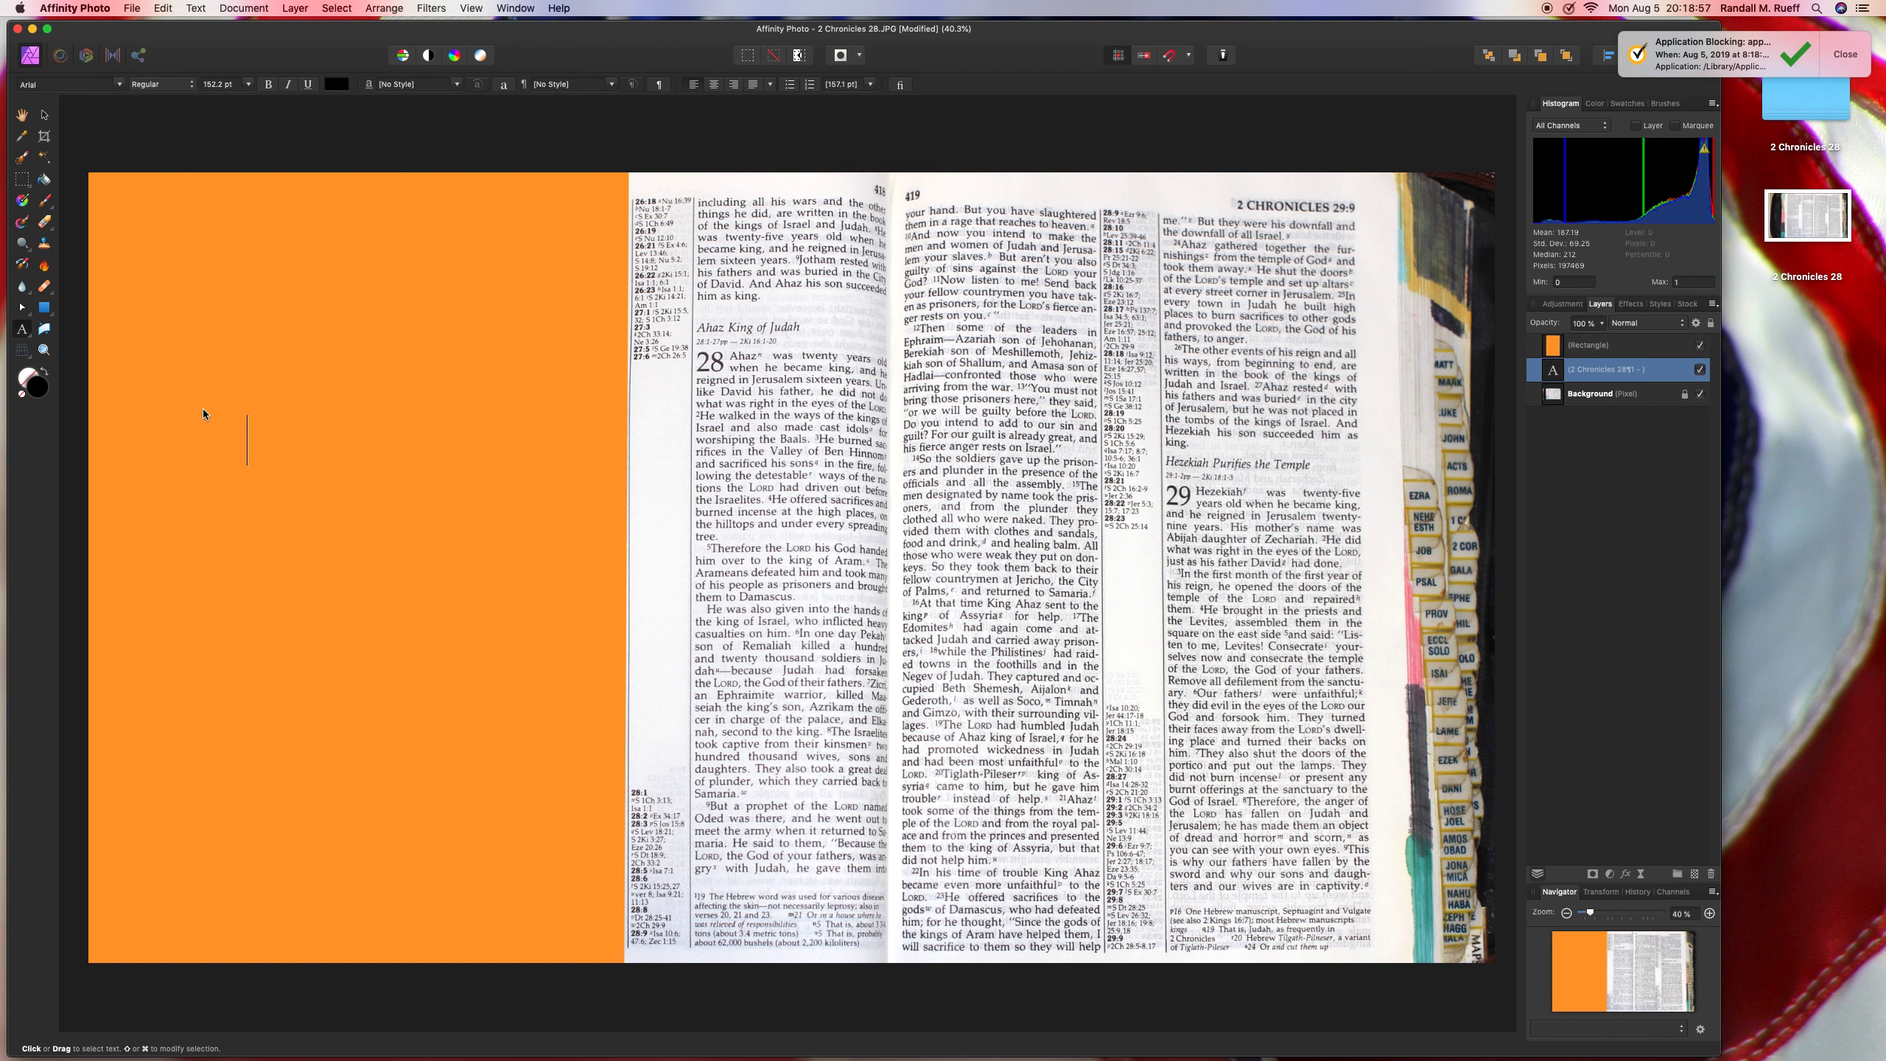
pyautogui.press('super+a')
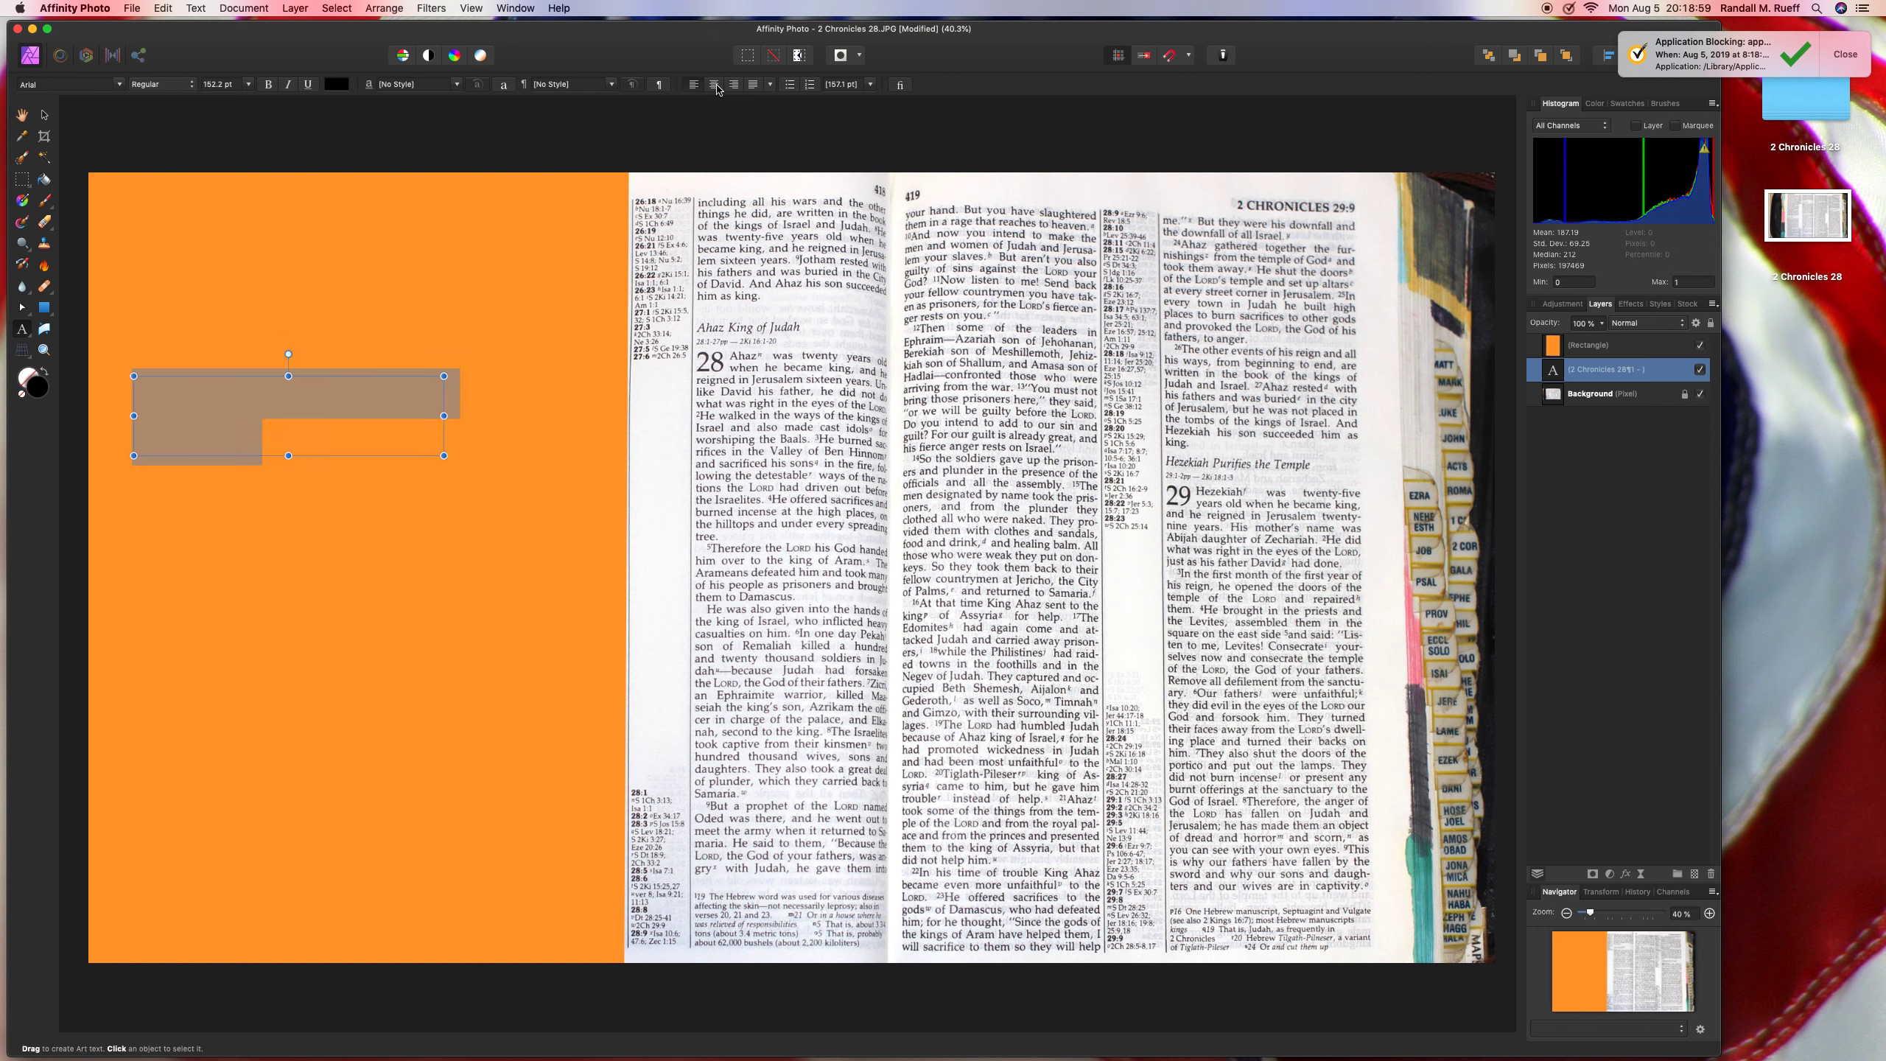
# Centre the title, colour it white, and bring it in front of the orange panel.
pyautogui.click(714, 85)
pyautogui.click(338, 84)
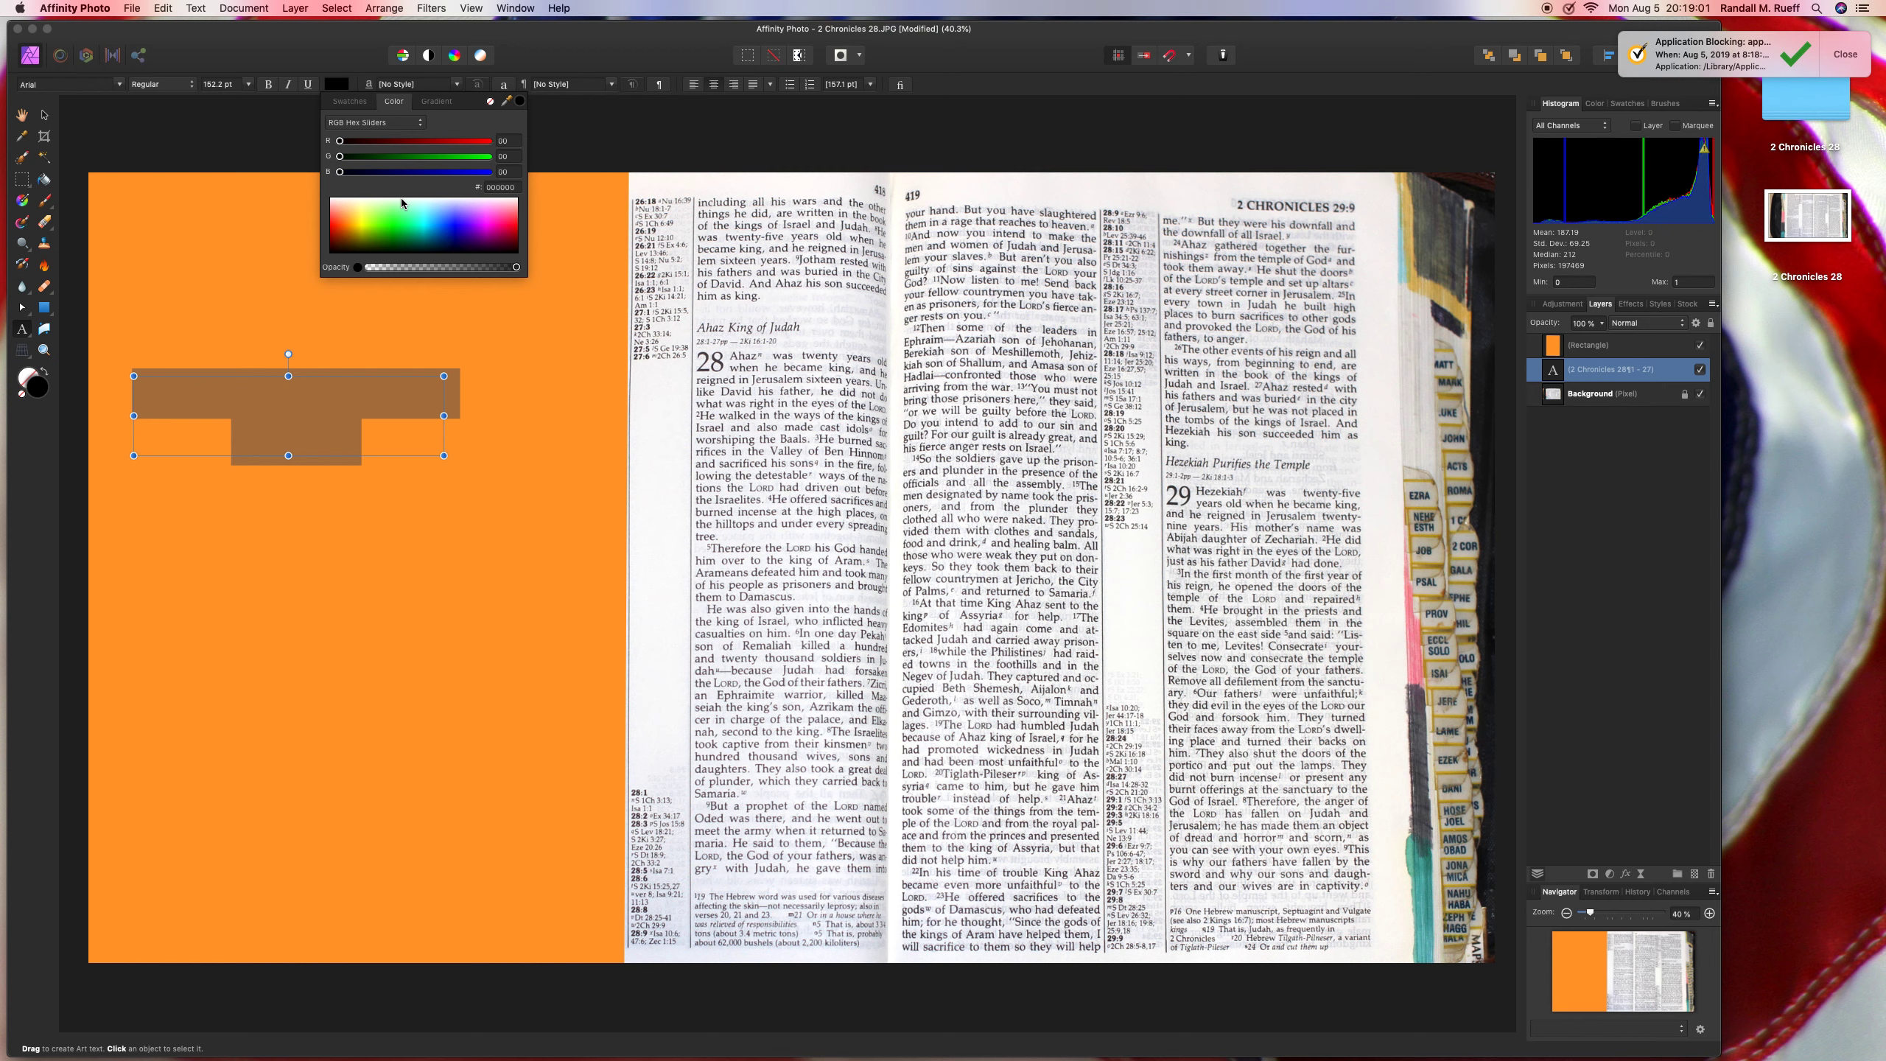
pyautogui.click(401, 197)
pyautogui.click(394, 8)
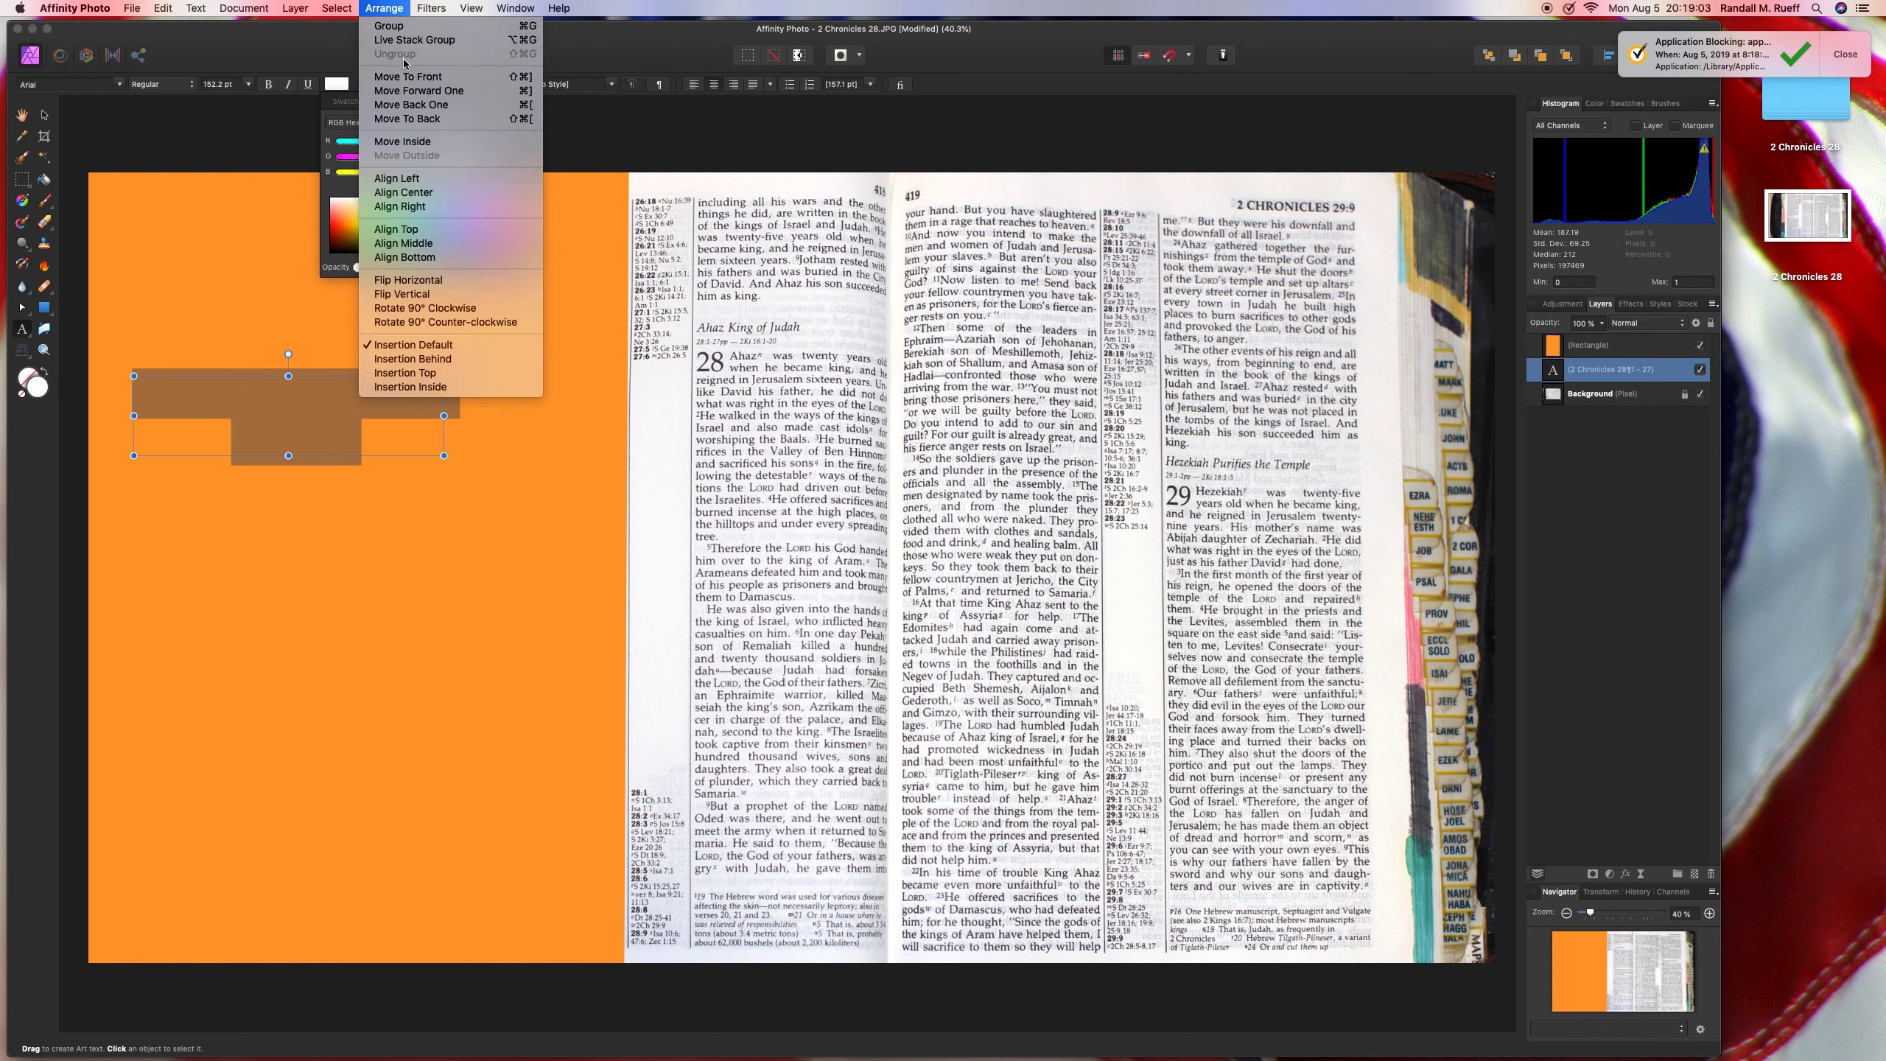
pyautogui.click(406, 77)
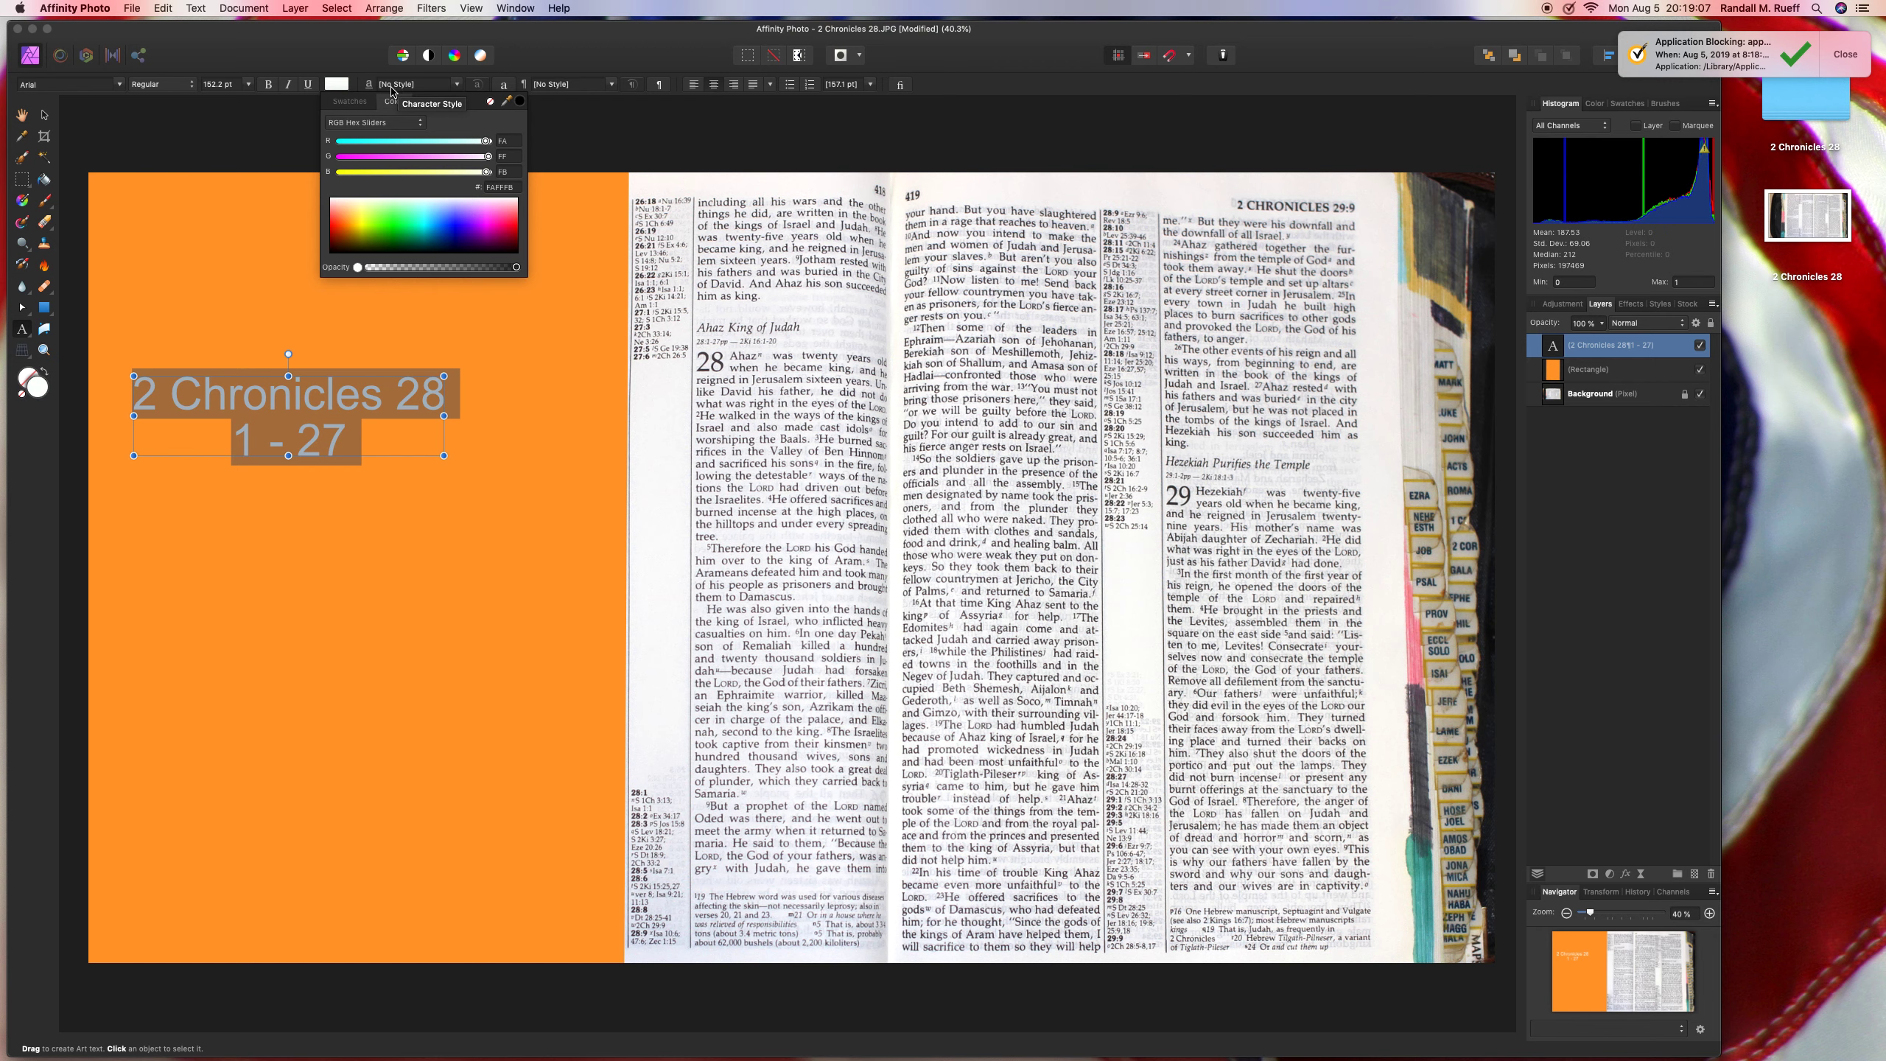
pyautogui.press('Escape')
# Nudge the title slightly left and down on the orange panel.
pyautogui.press('v')
pyautogui.click(91, 160)
pyautogui.moveTo(255, 414); pyautogui.dragTo(228, 430)
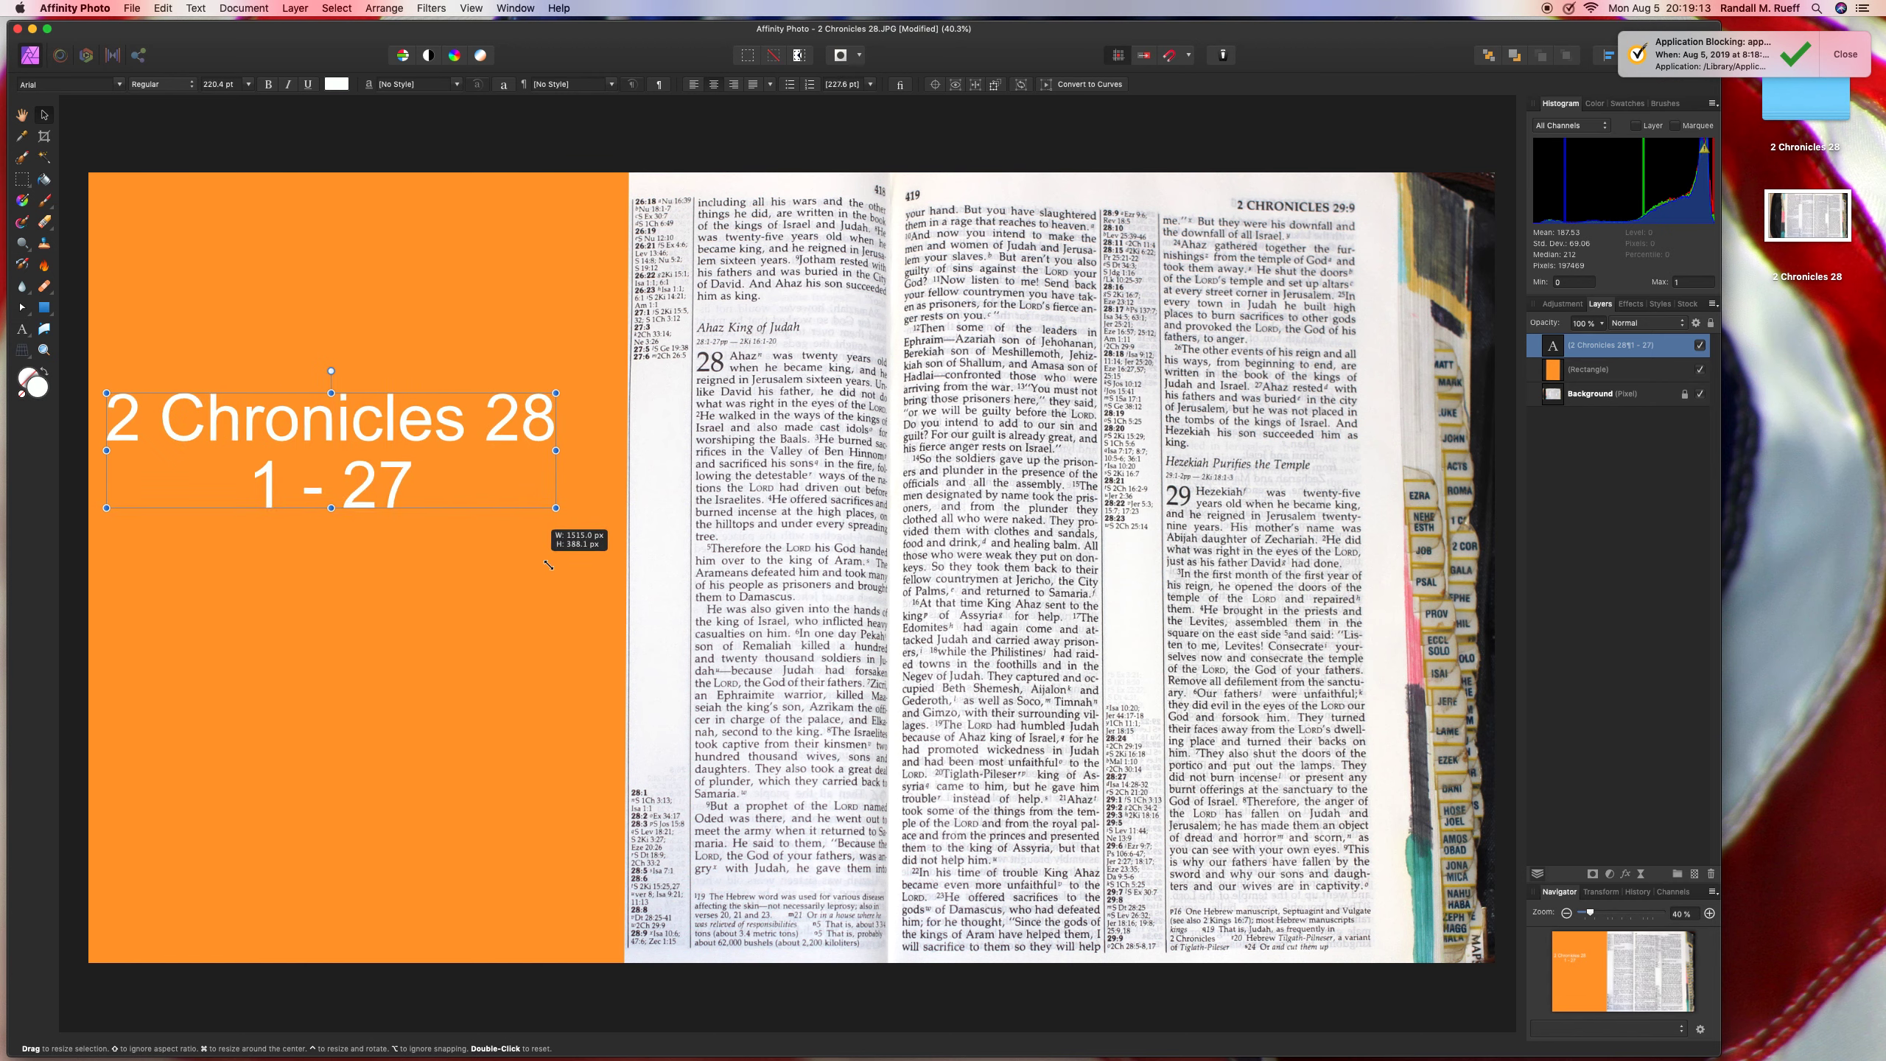
# Enlarge the title to 237.7 pt, adding and then deleting a 'Holy Bible' line.
pyautogui.moveTo(417, 473); pyautogui.dragTo(593, 518)
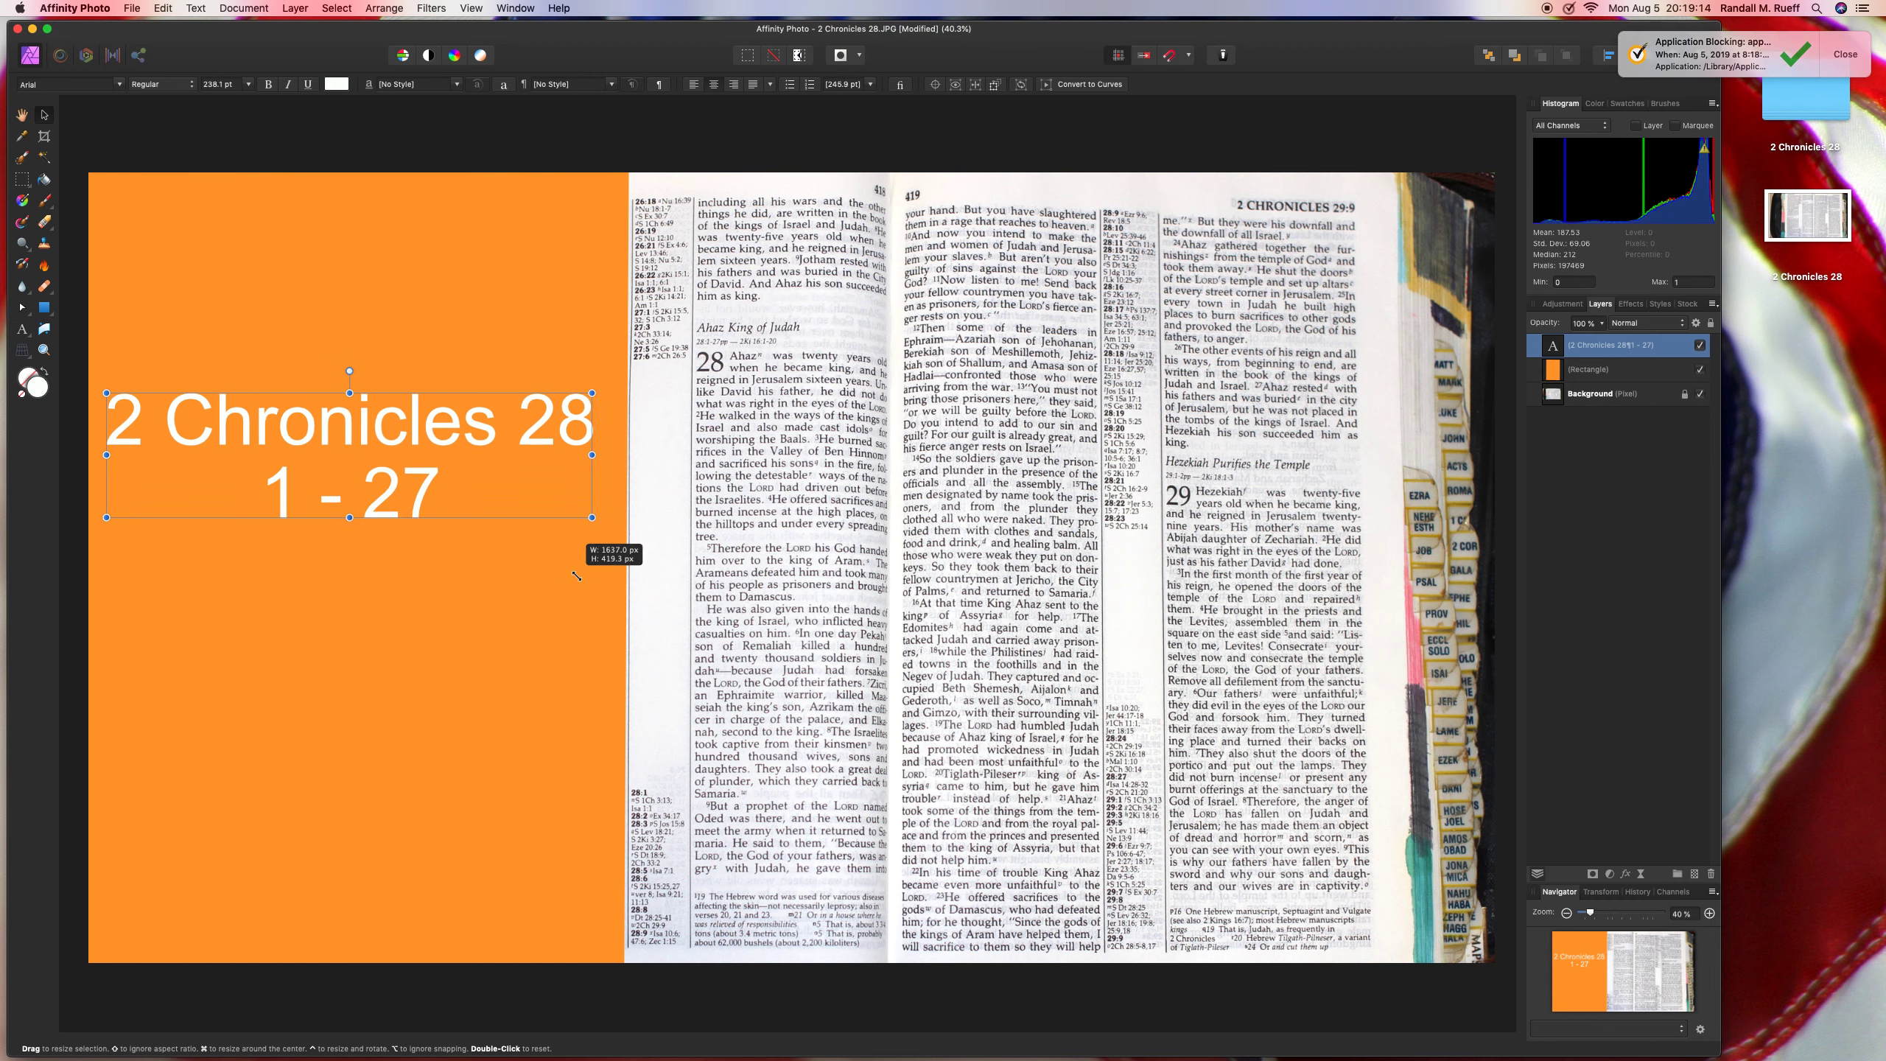
pyautogui.doubleClick(123, 408)
pyautogui.write('Holy Bible')
pyautogui.press('Return')
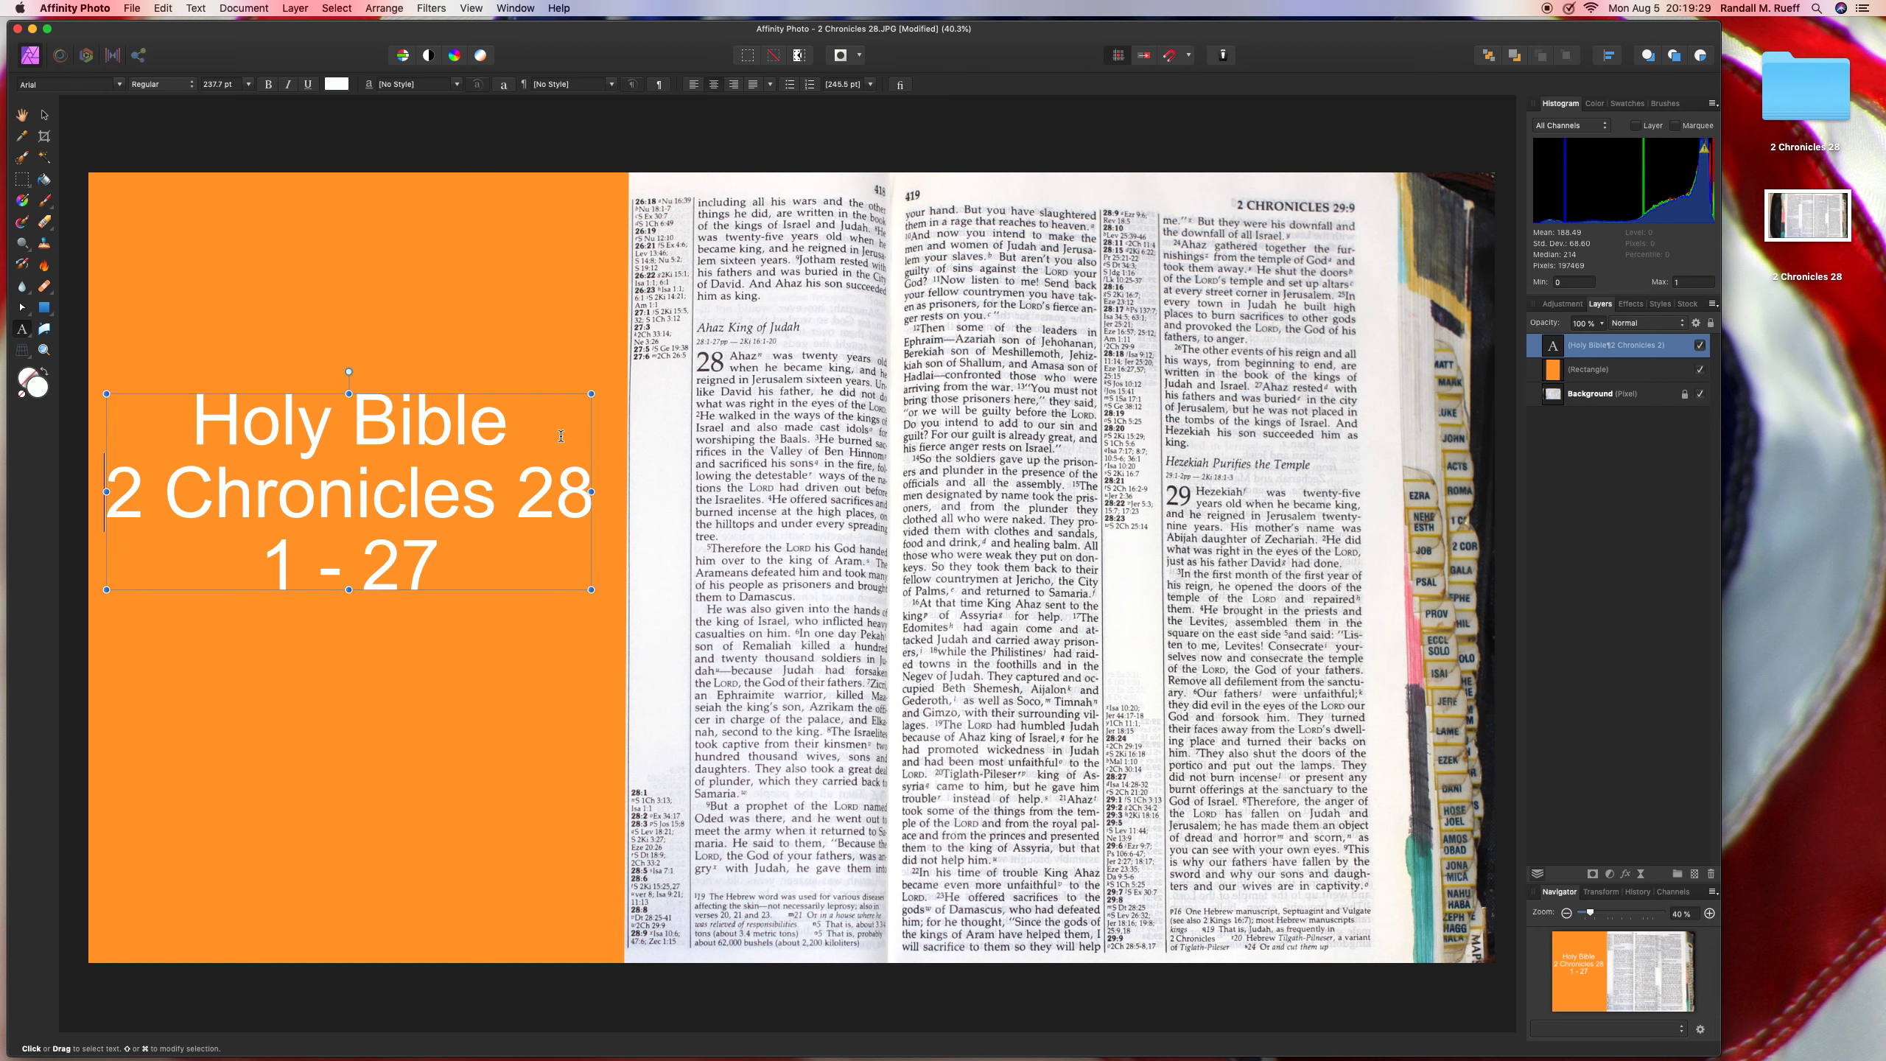
pyautogui.moveTo(509, 431); pyautogui.dragTo(150, 427)
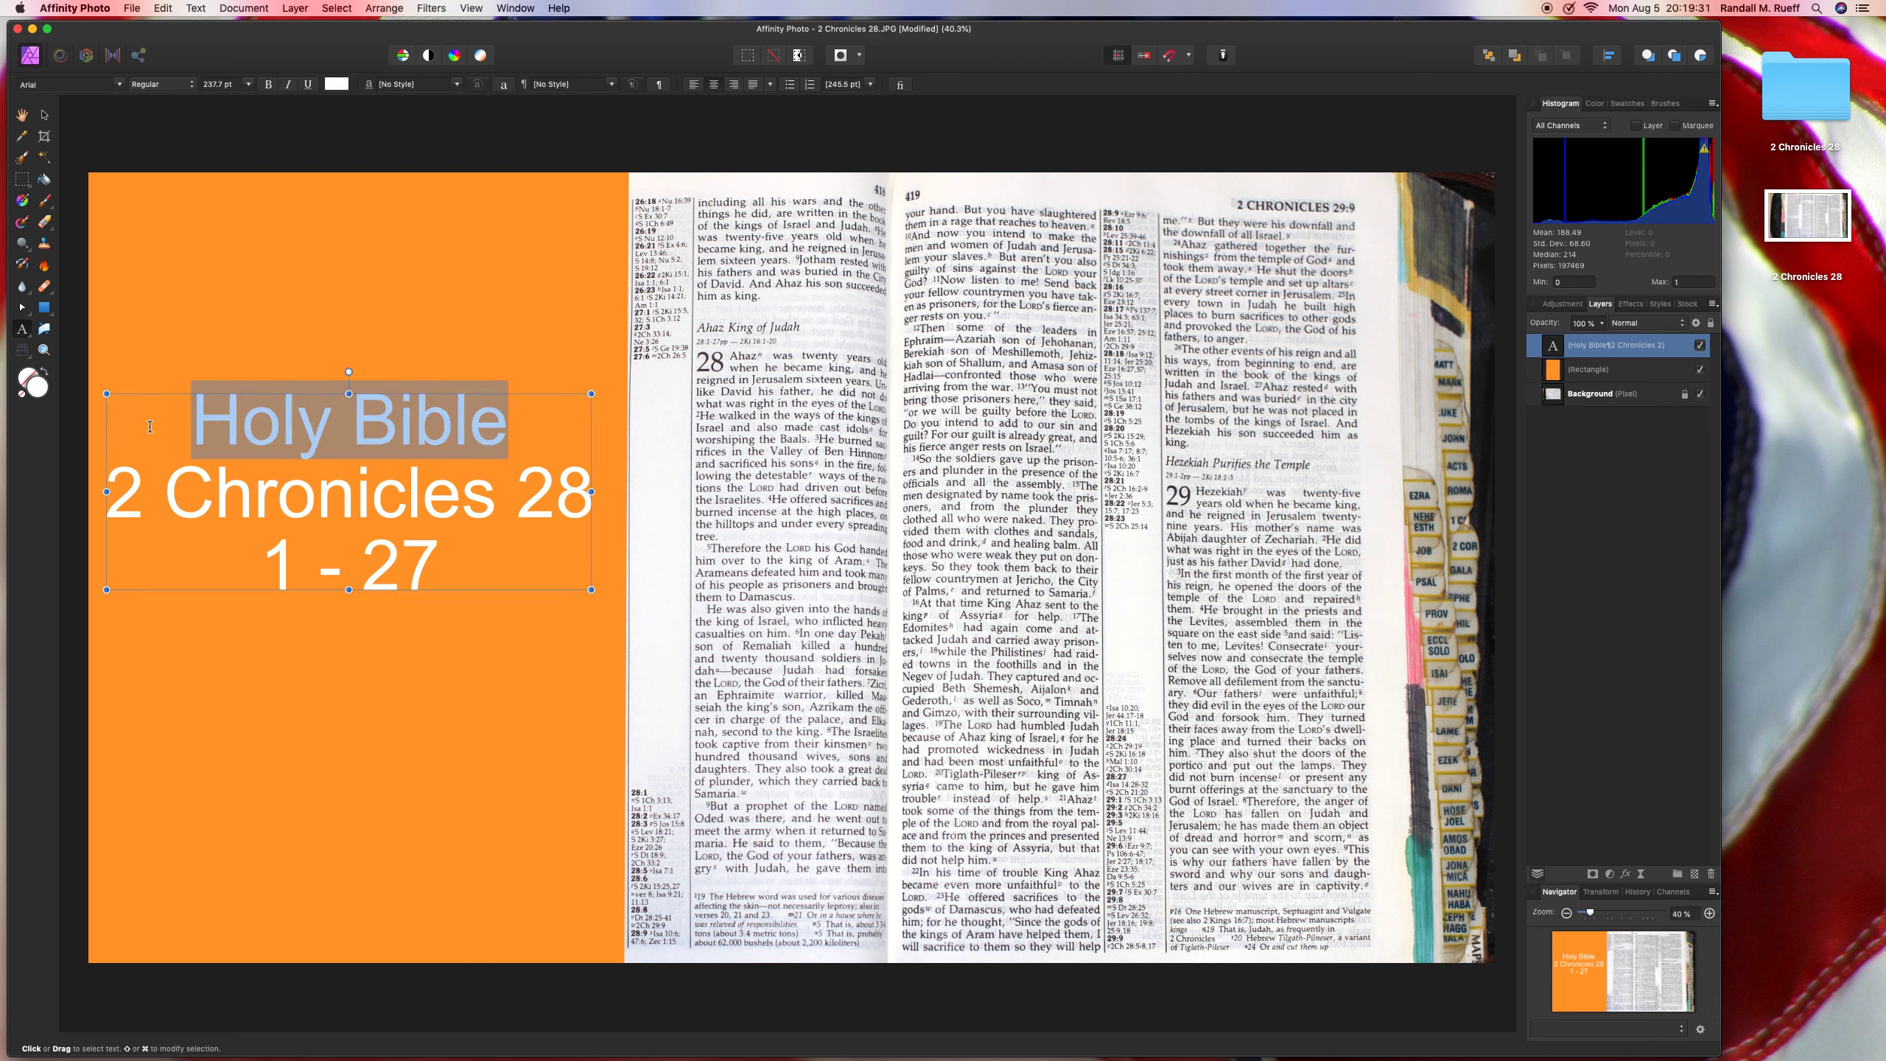
pyautogui.press('BackSpace')
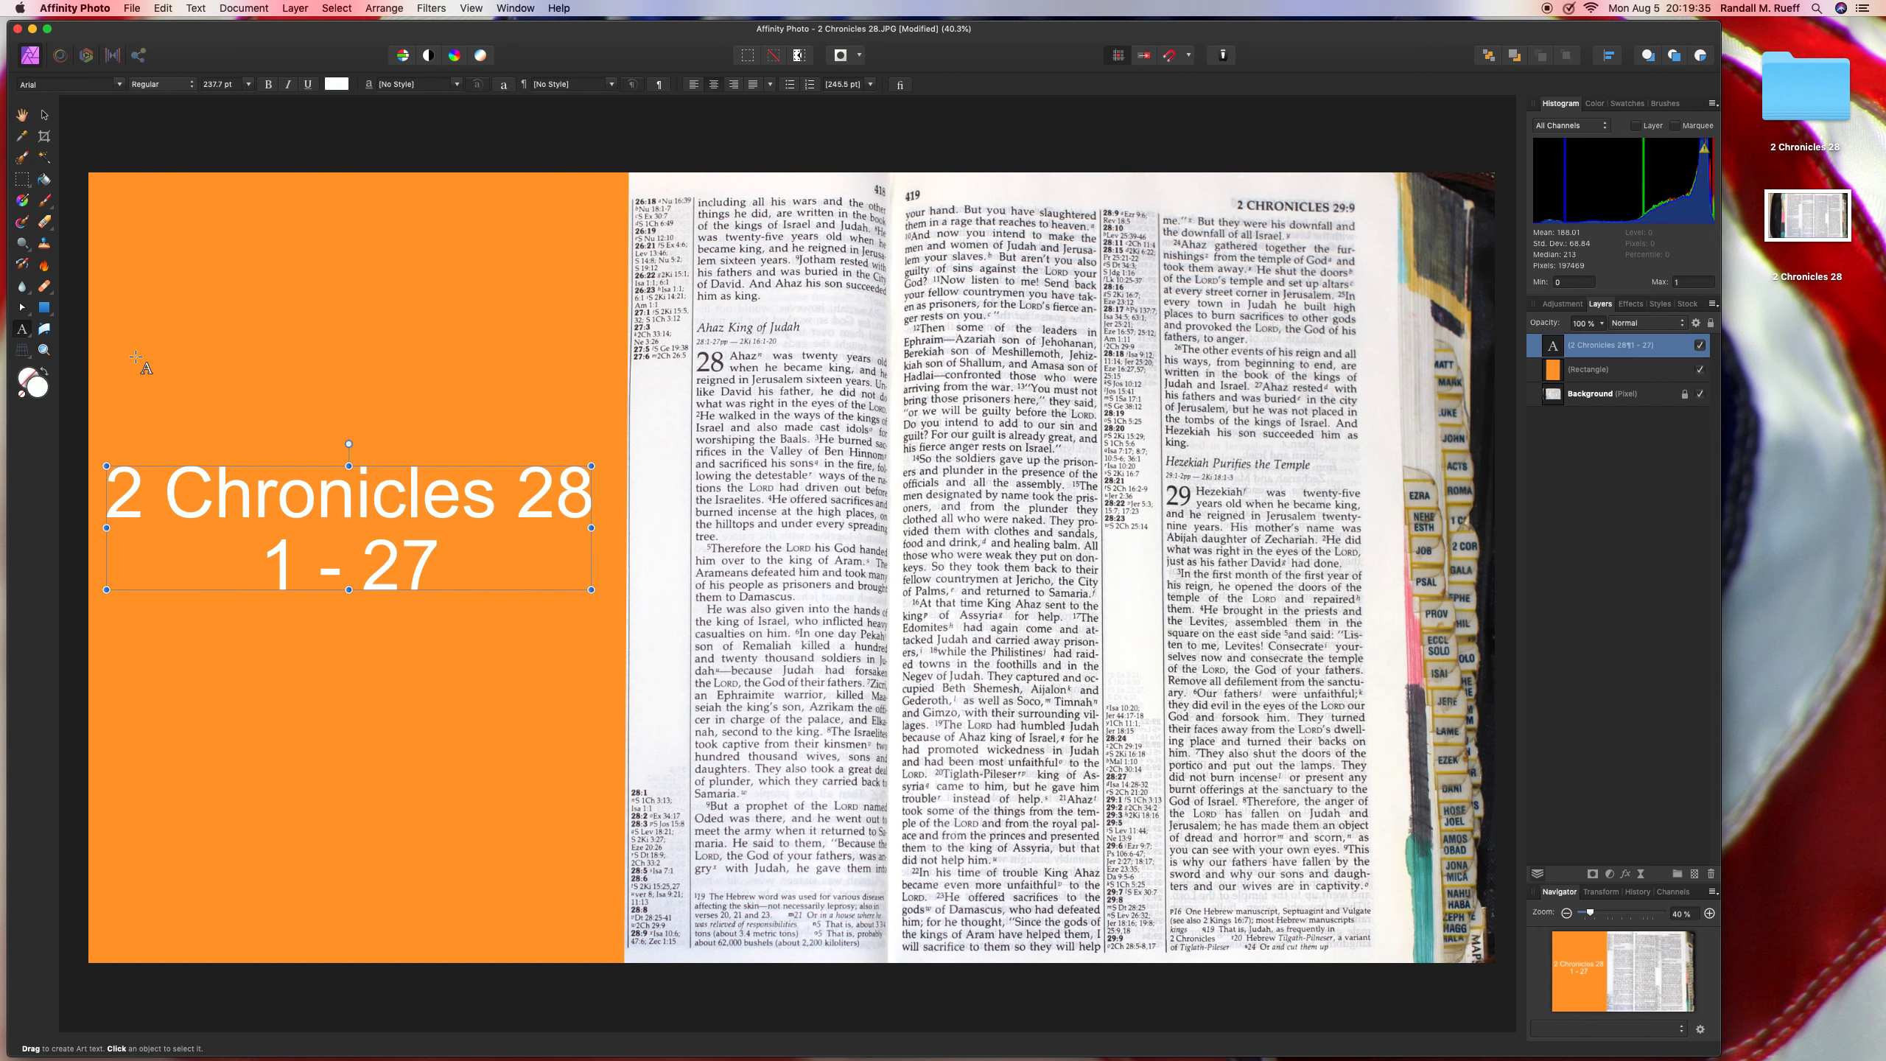
pyautogui.click(45, 115)
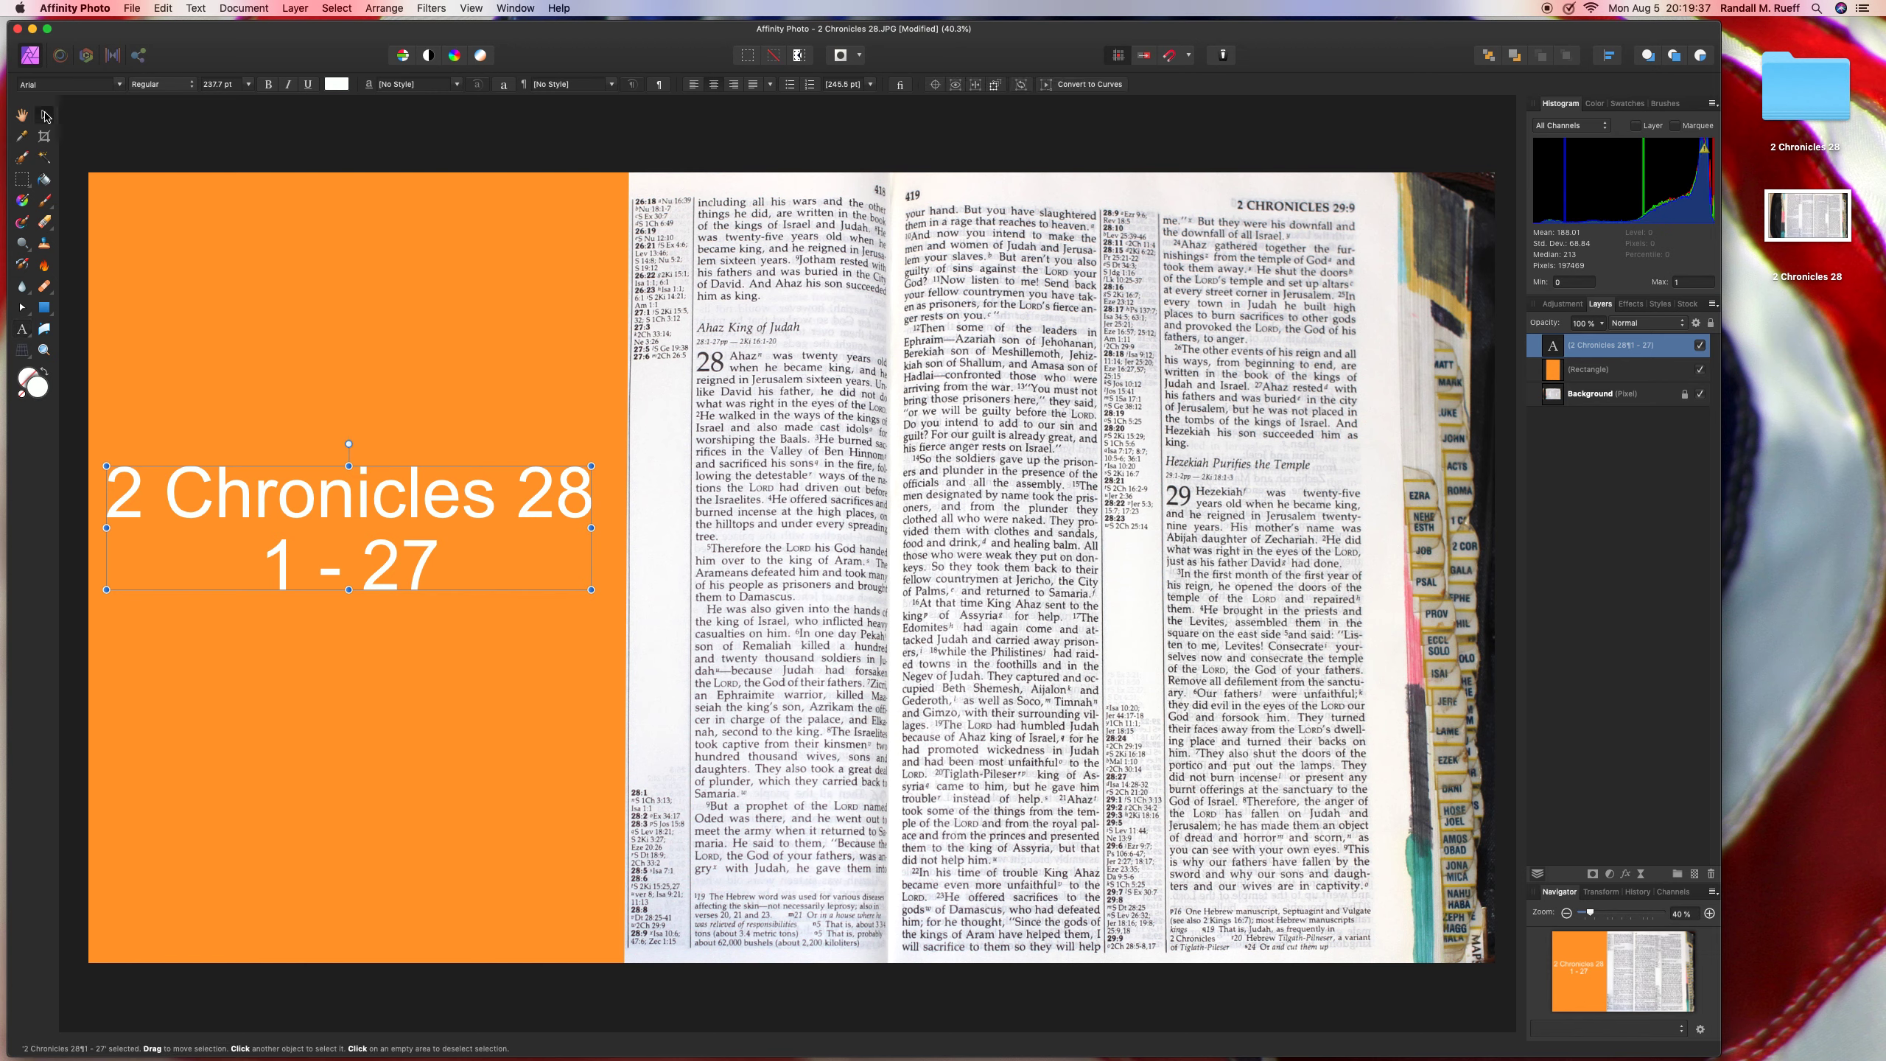
# Move the title slightly lower on the panel and clear the selection.
pyautogui.moveTo(344, 497); pyautogui.dragTo(351, 514)
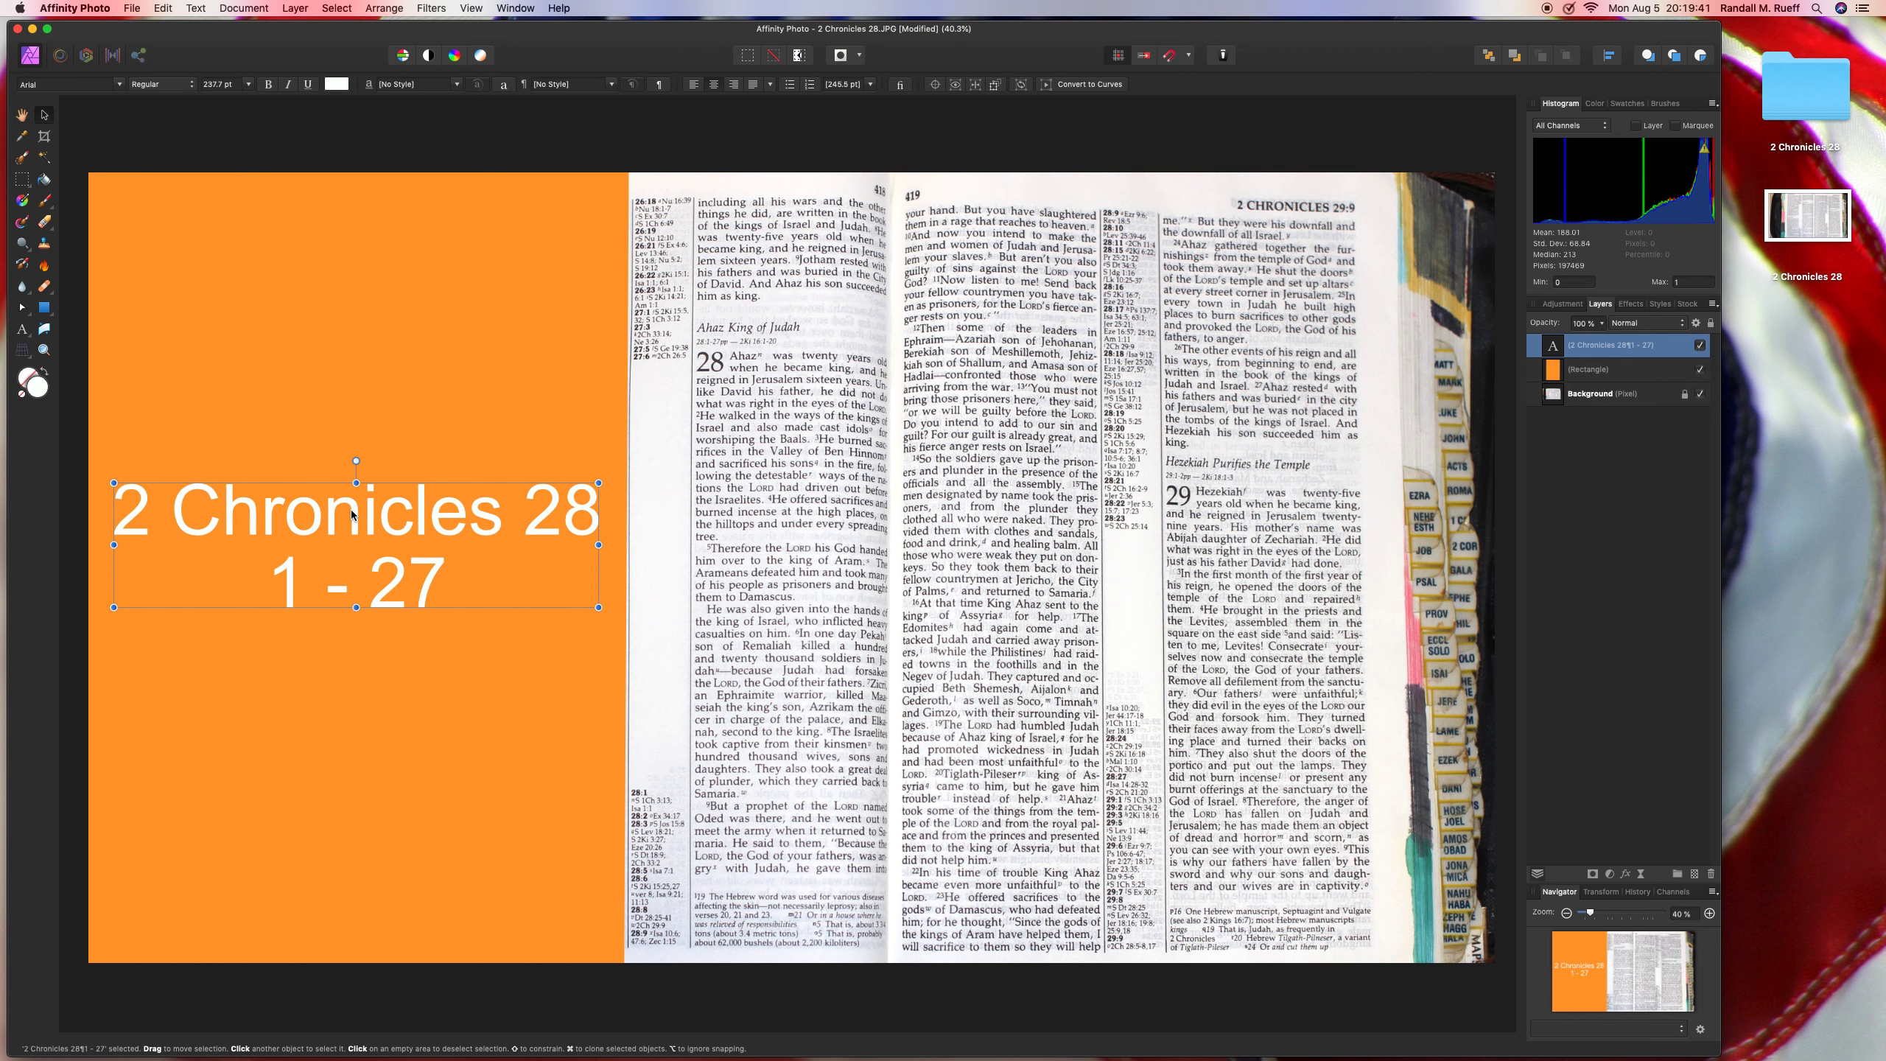
pyautogui.click(195, 160)
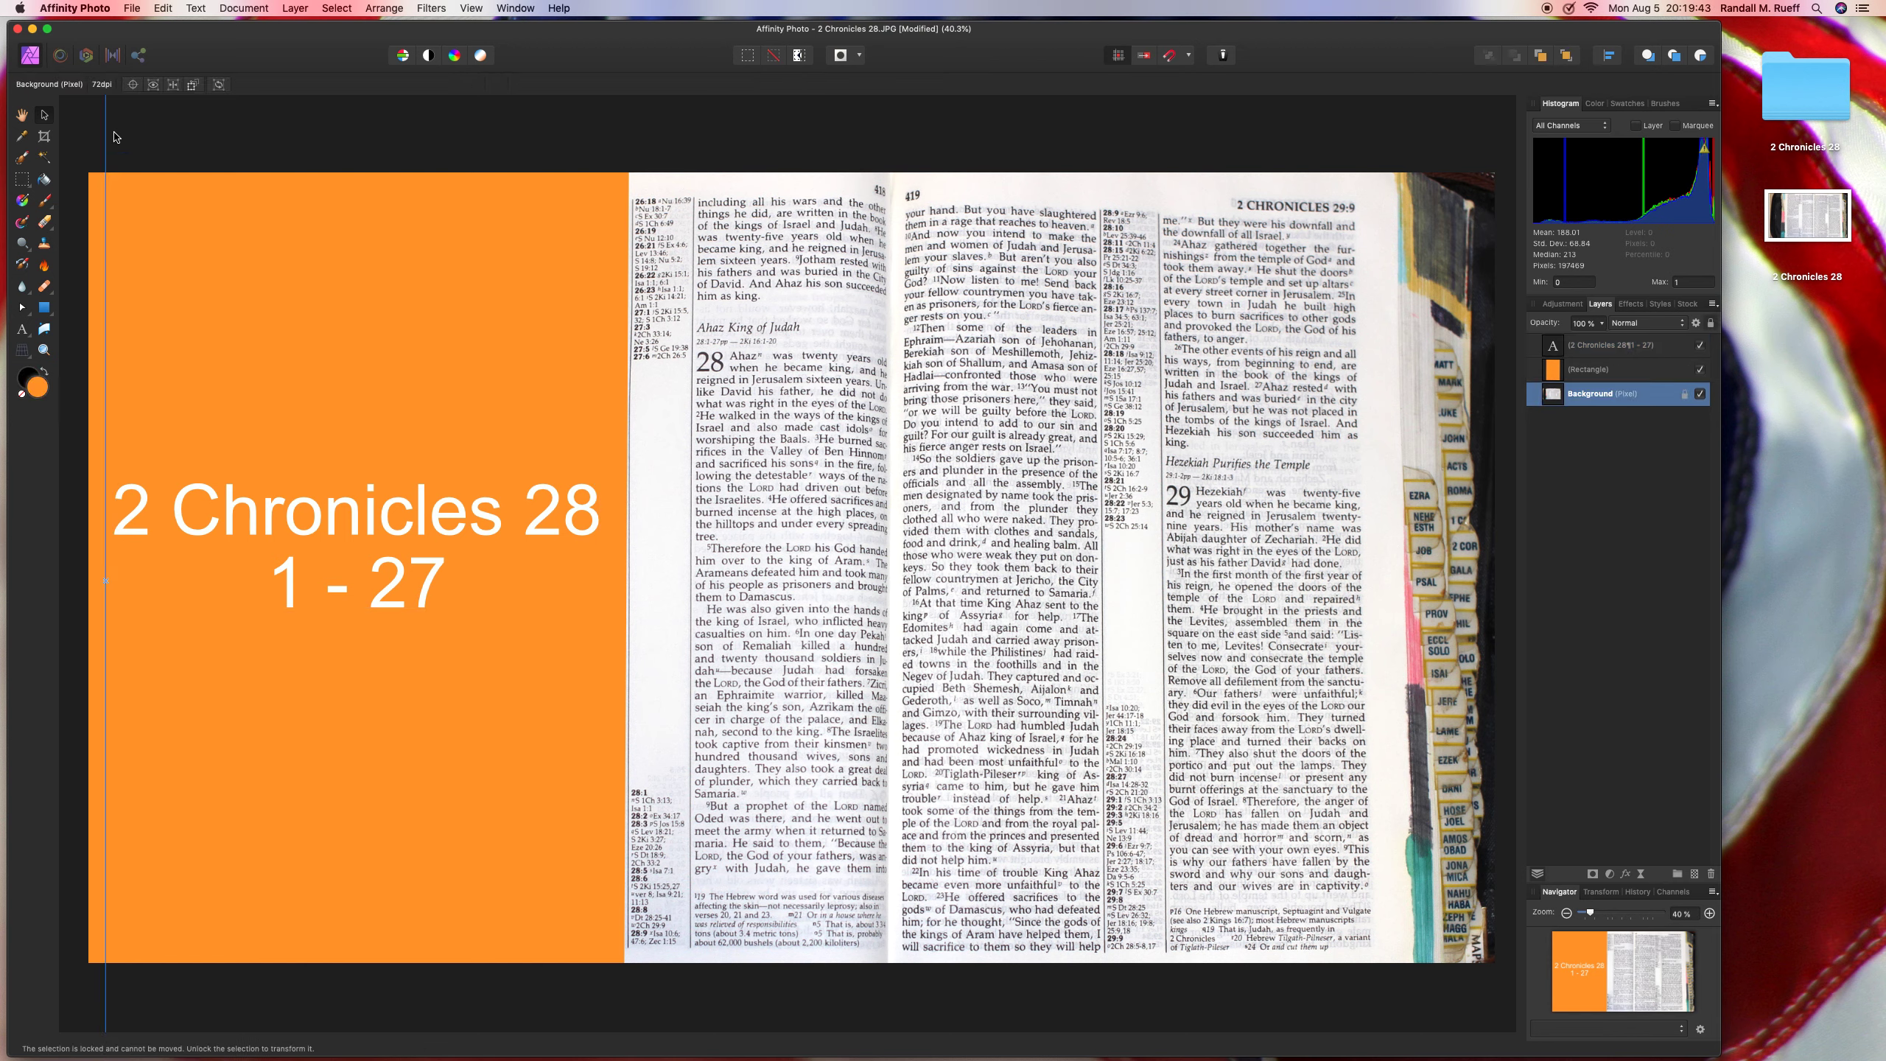
pyautogui.click(84, 133)
# Save the image flattened as 2 Chronicles 28.JPG and quit Affinity Photo.
pyautogui.press('super+s')
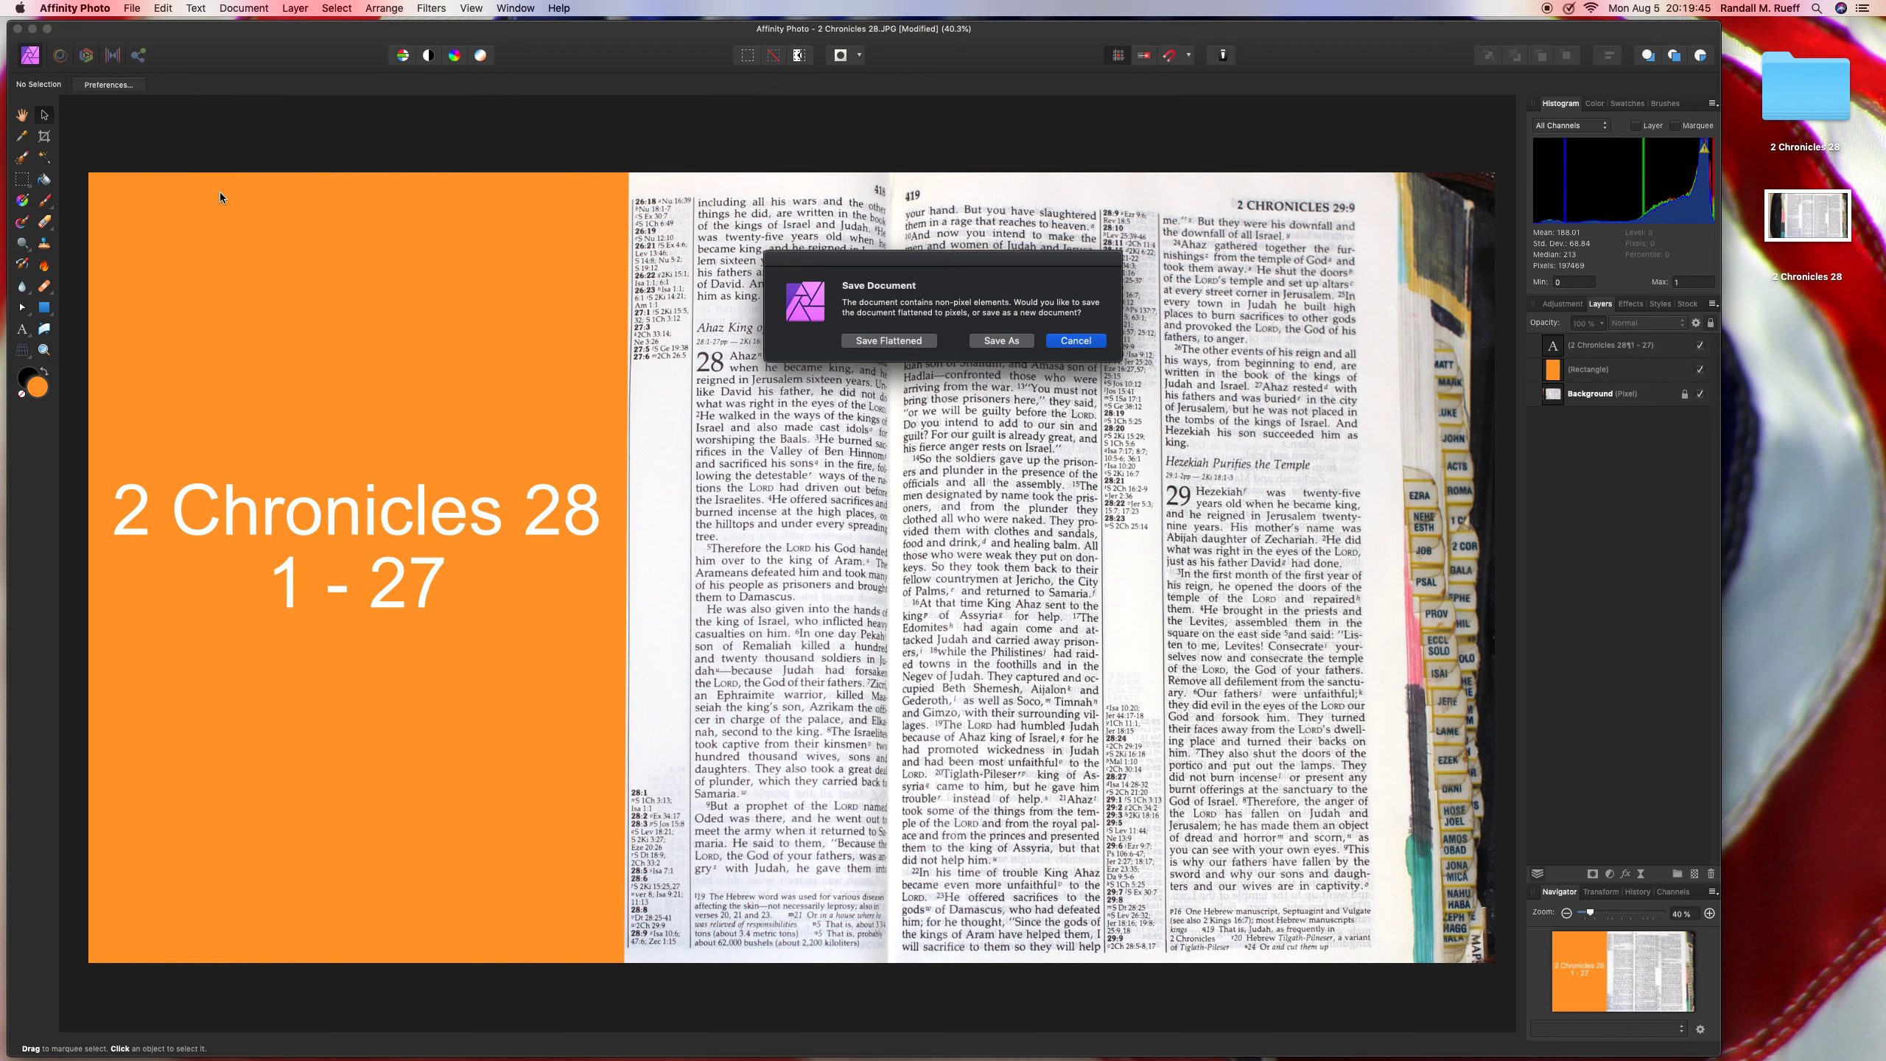
pyautogui.click(865, 344)
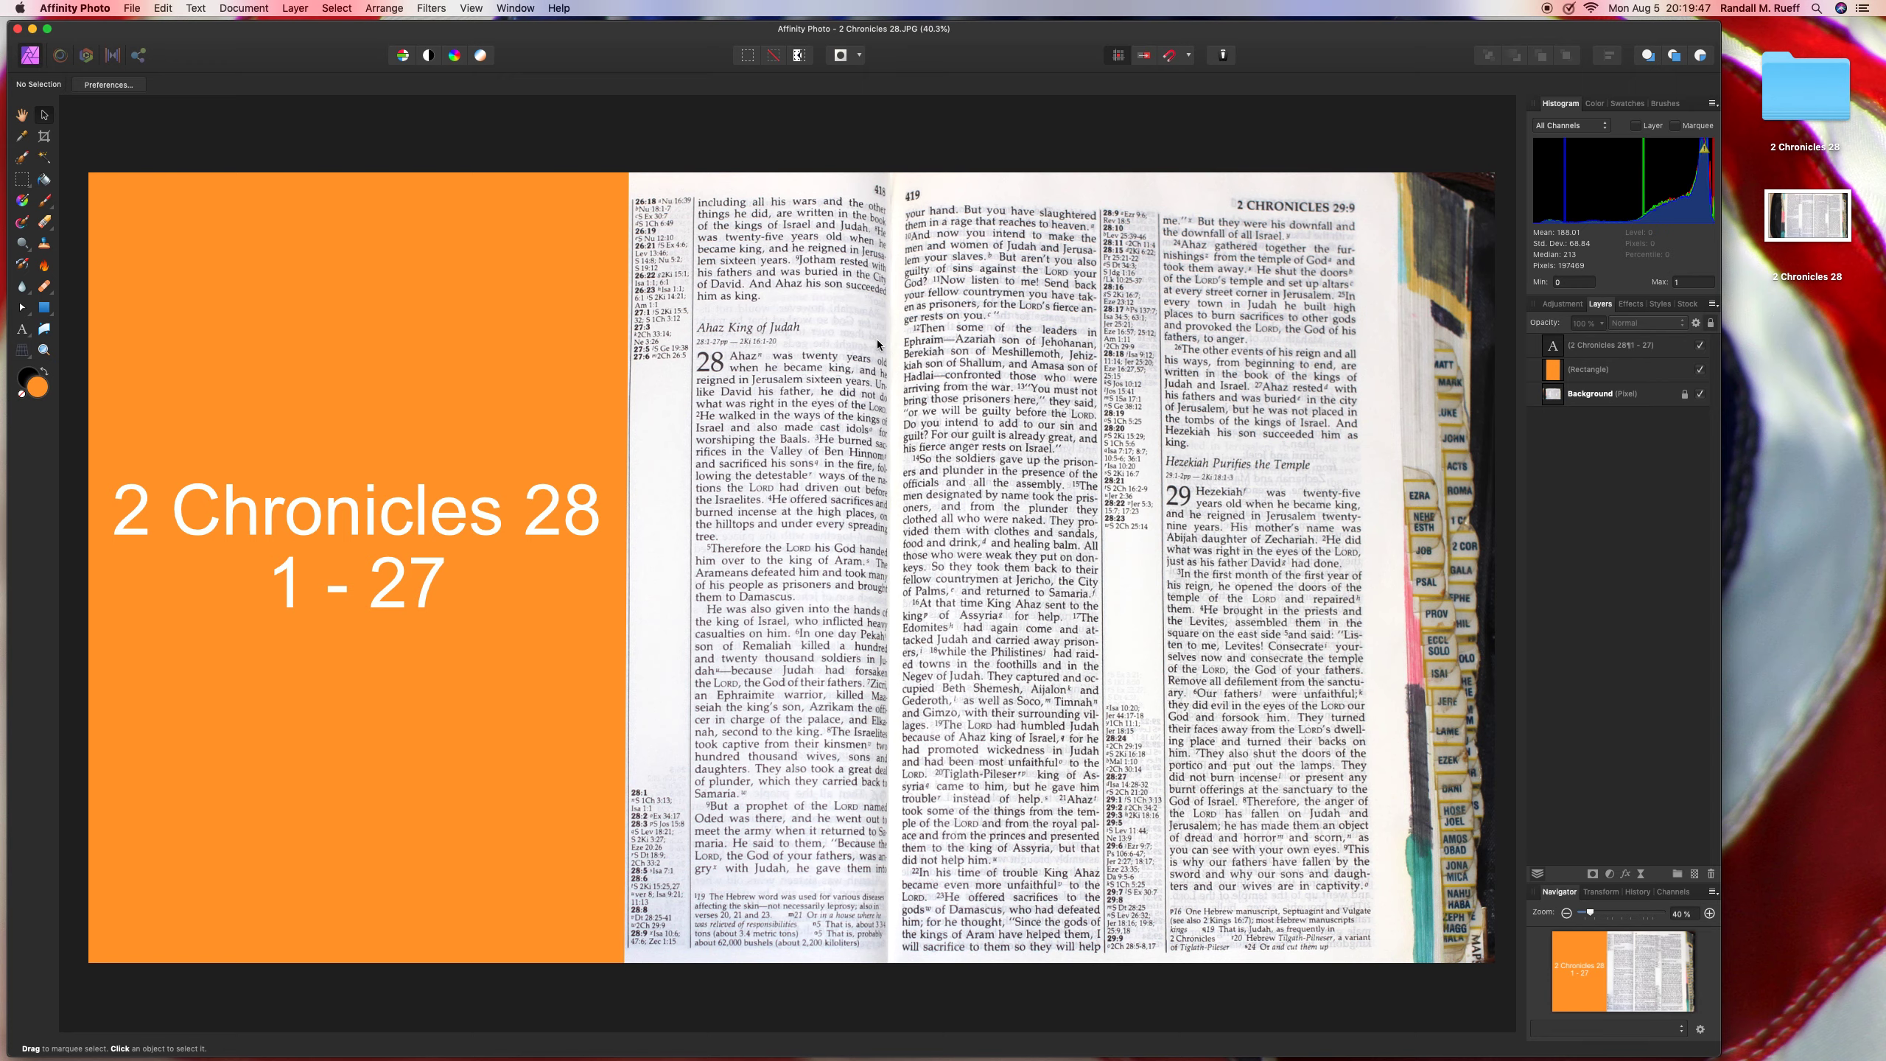
pyautogui.press('super+q')
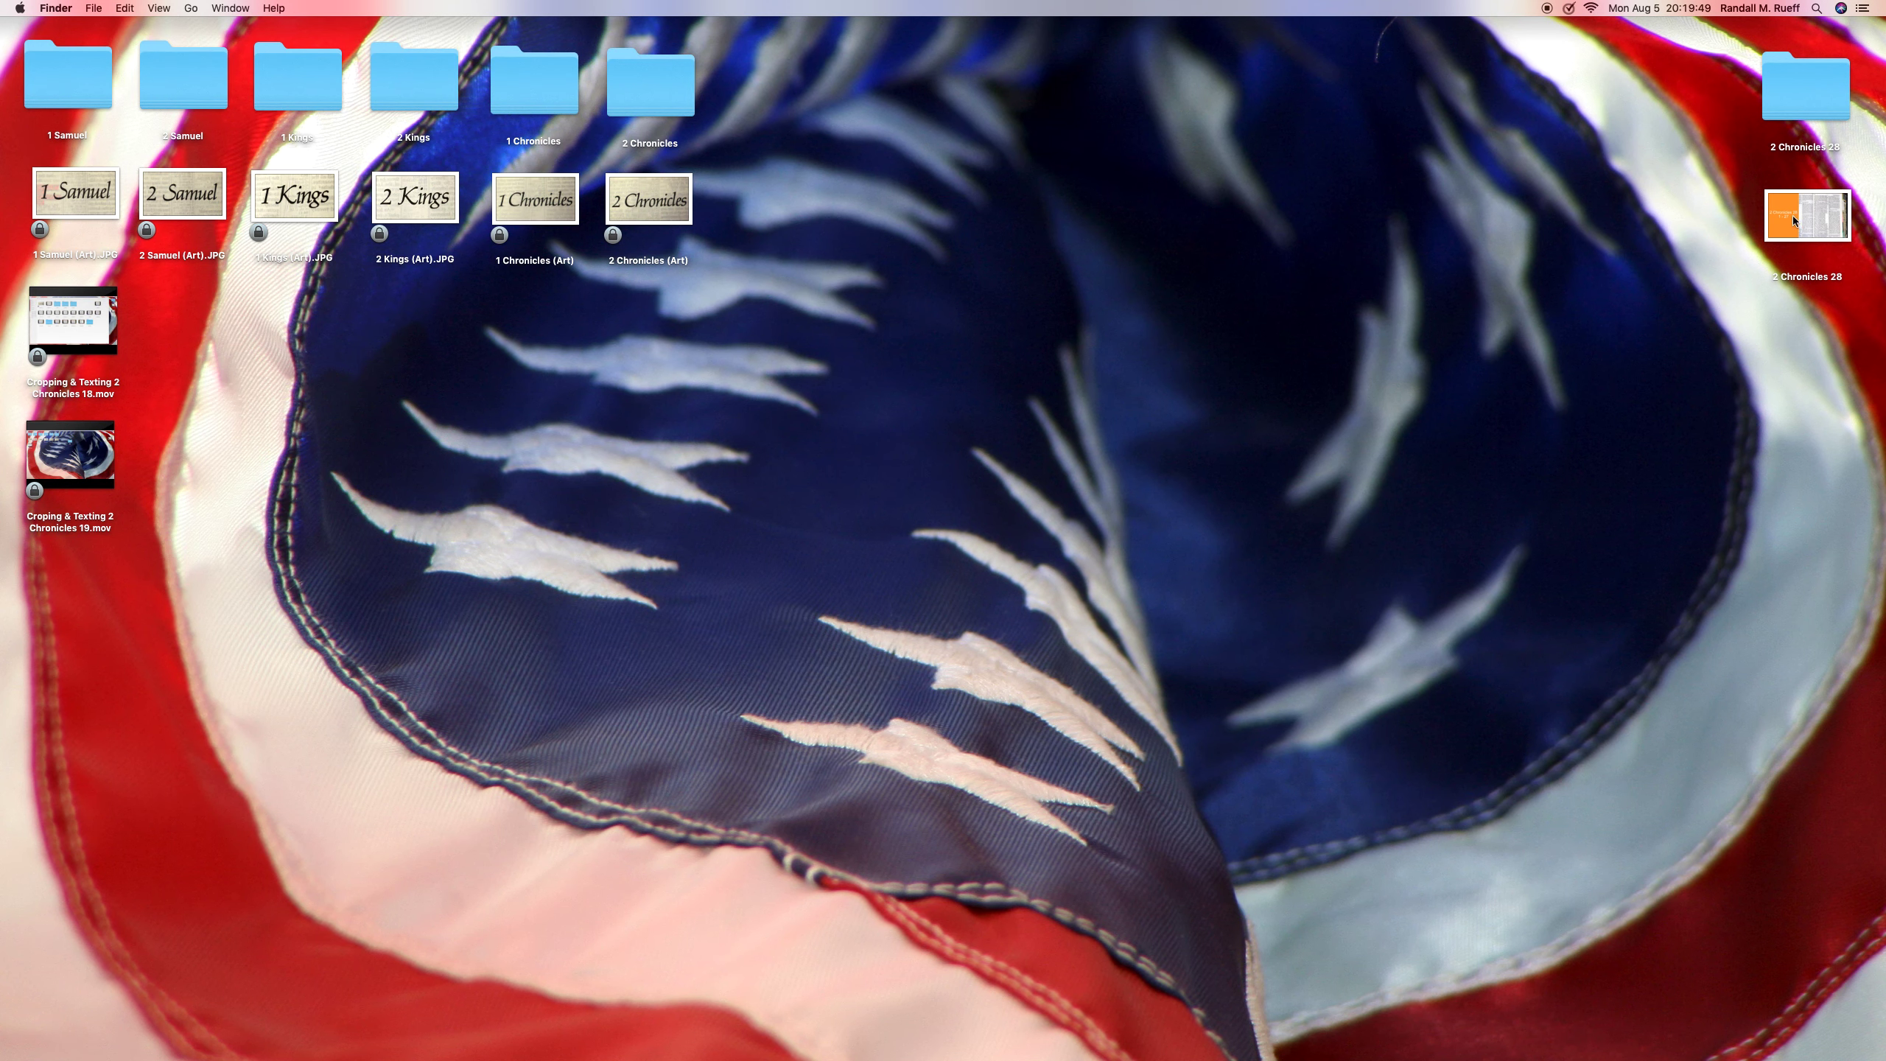
# Put the edited image and the 2 Chronicles (Art) image into the 2 Chronicles 28 folder.
pyautogui.moveTo(1777, 221); pyautogui.dragTo(1818, 79)
pyautogui.doubleClick(1818, 79)
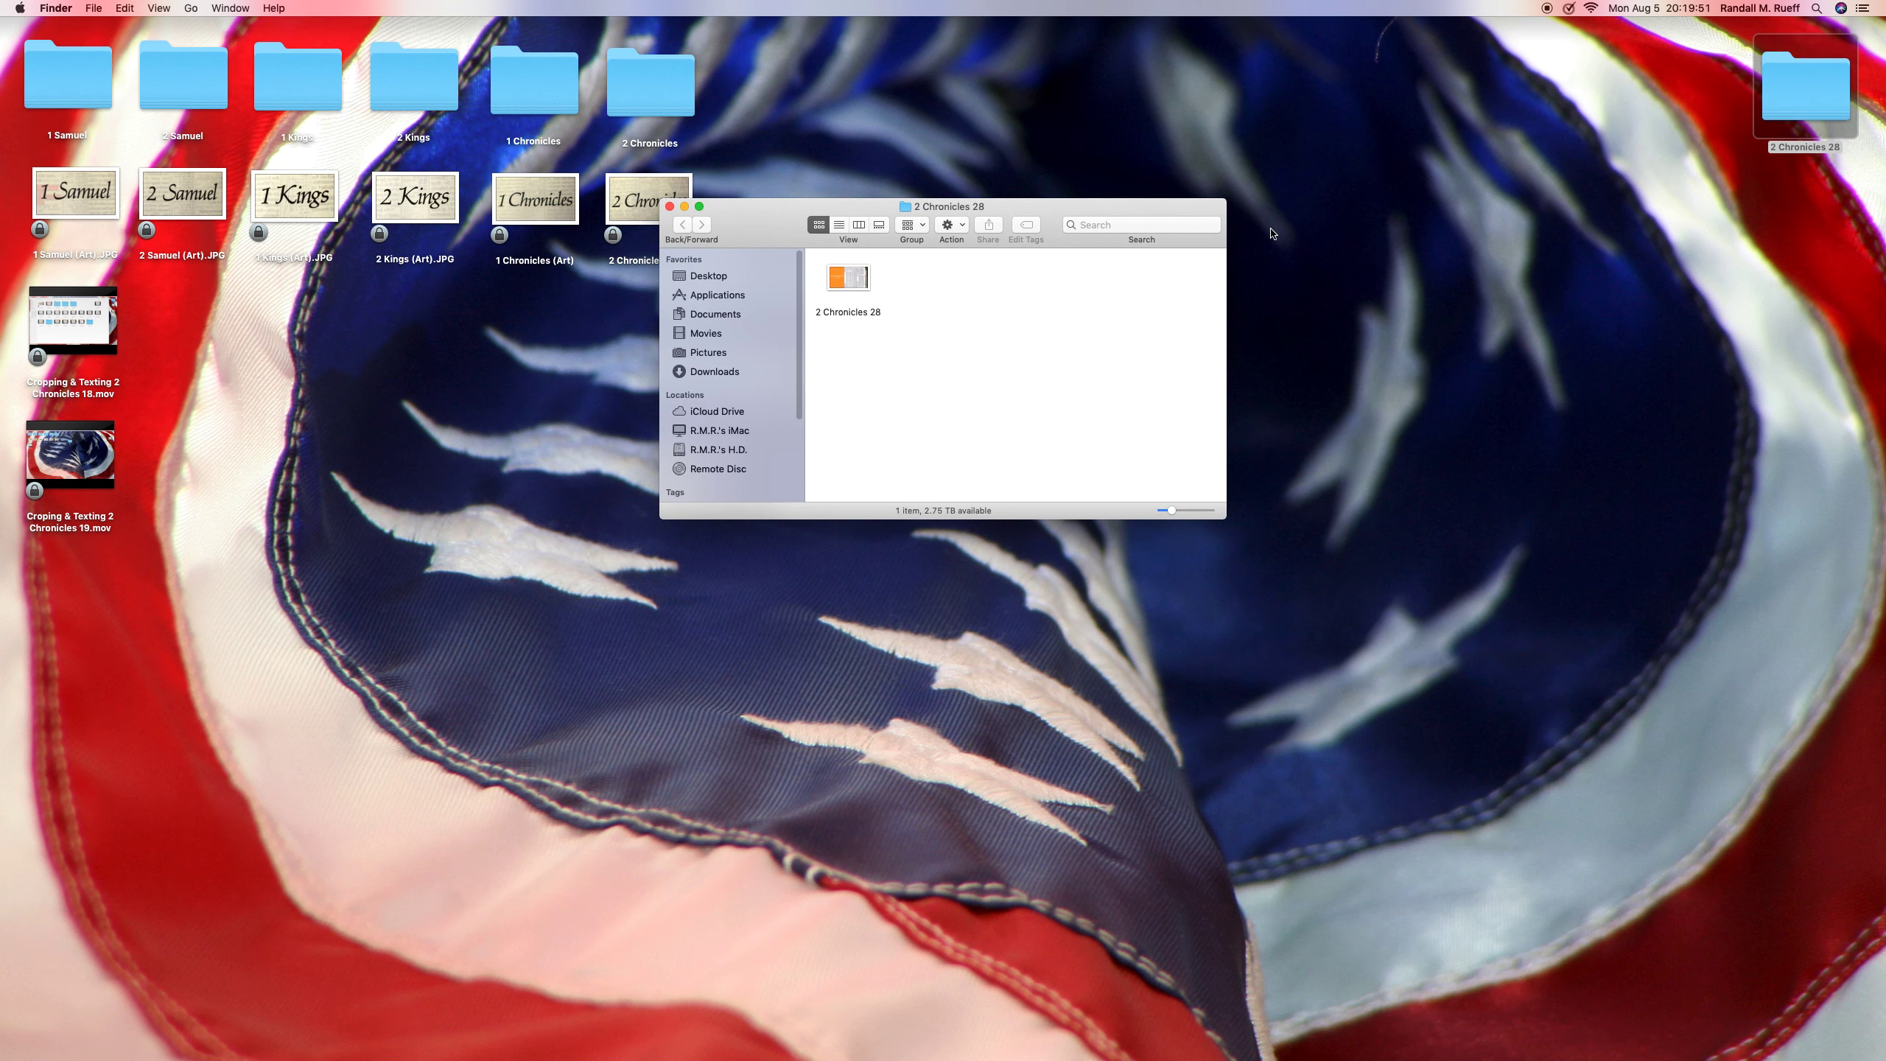
pyautogui.moveTo(624, 200); pyautogui.dragTo(965, 405)
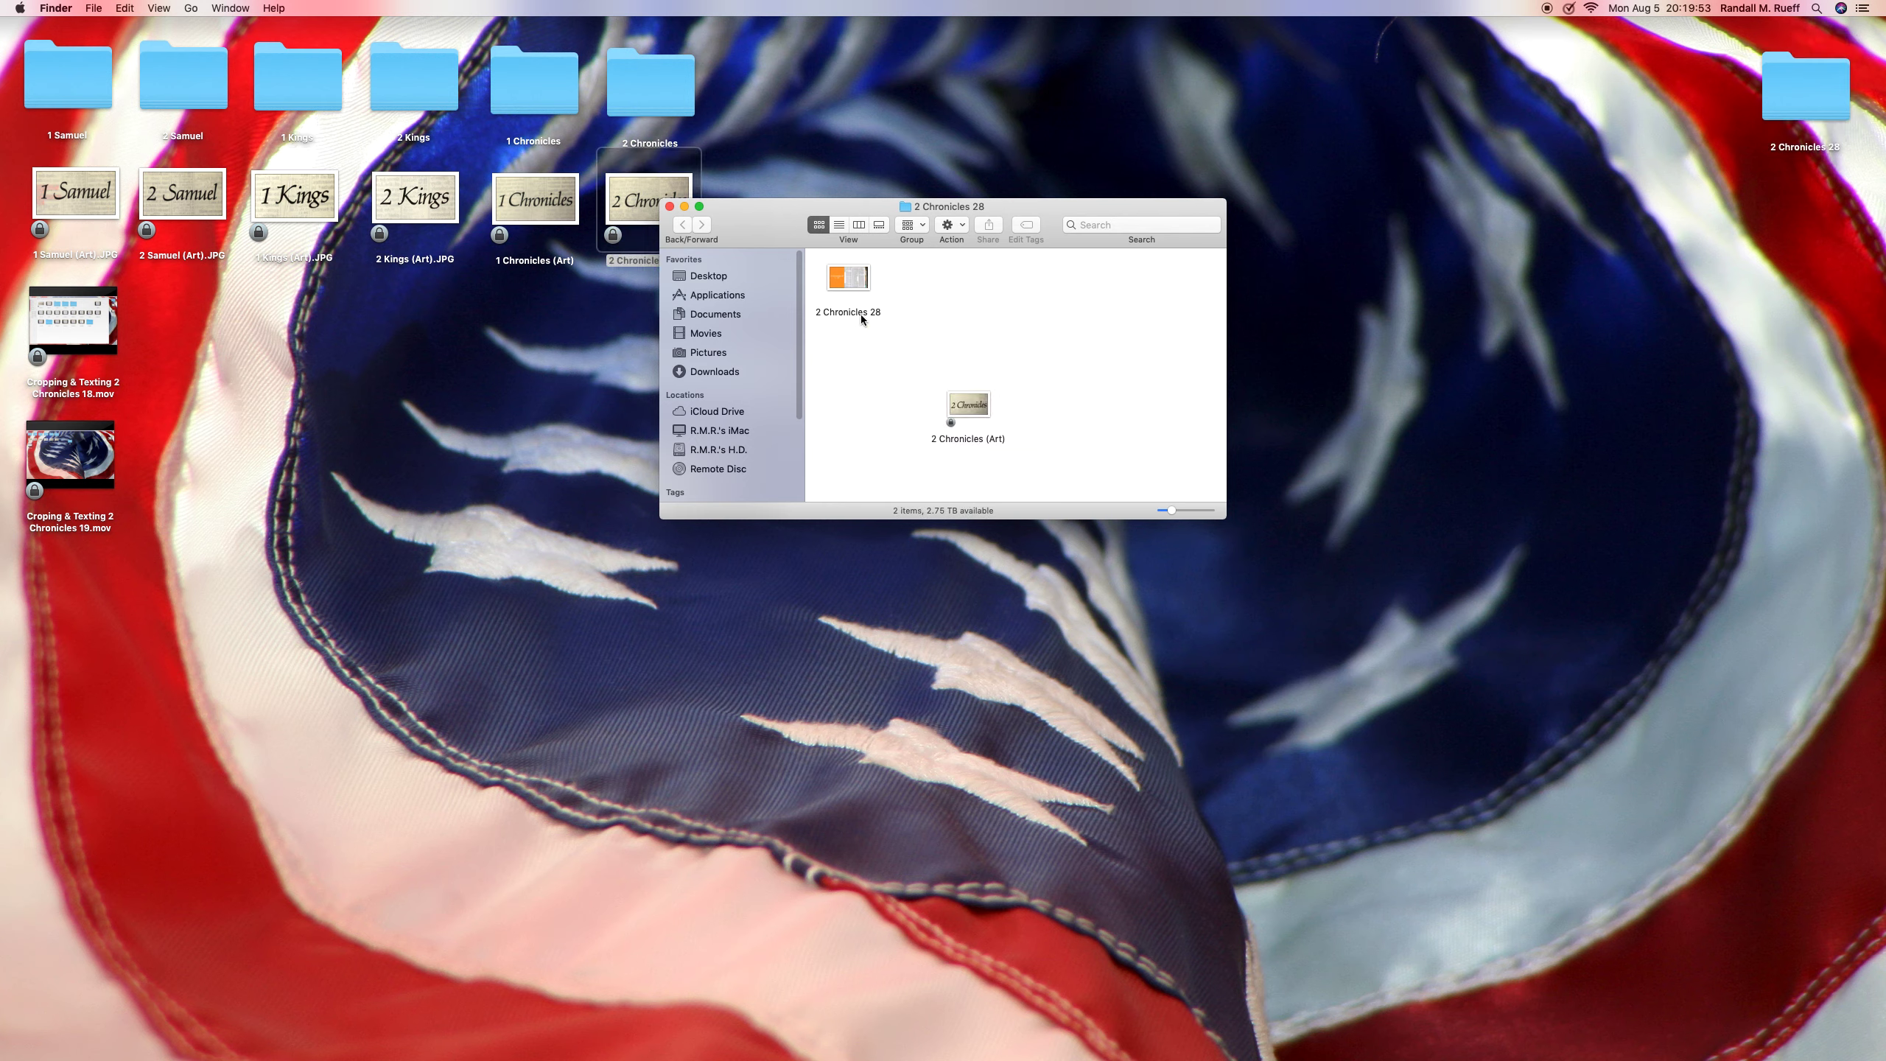
# Lock the 2 Chronicles 28 image via its Get Info panel.
pyautogui.click(832, 277)
pyautogui.press('super+i')
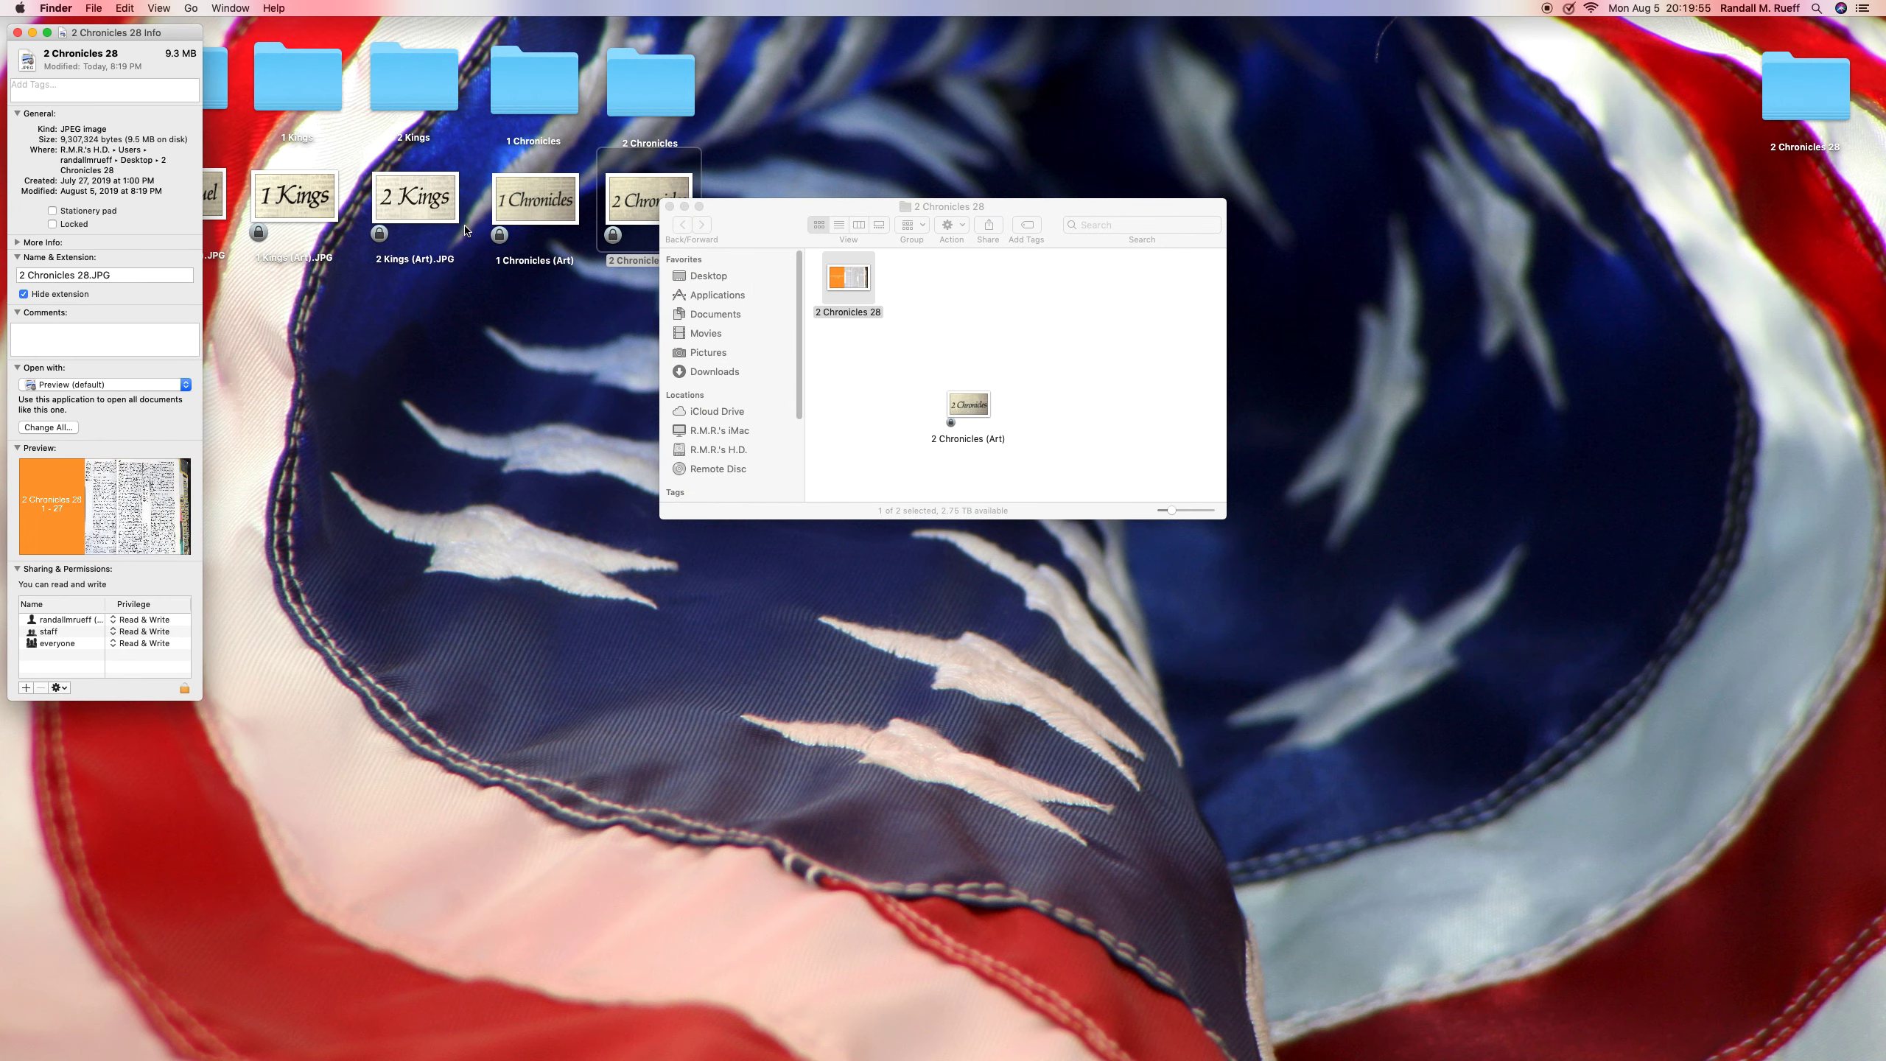
pyautogui.click(53, 224)
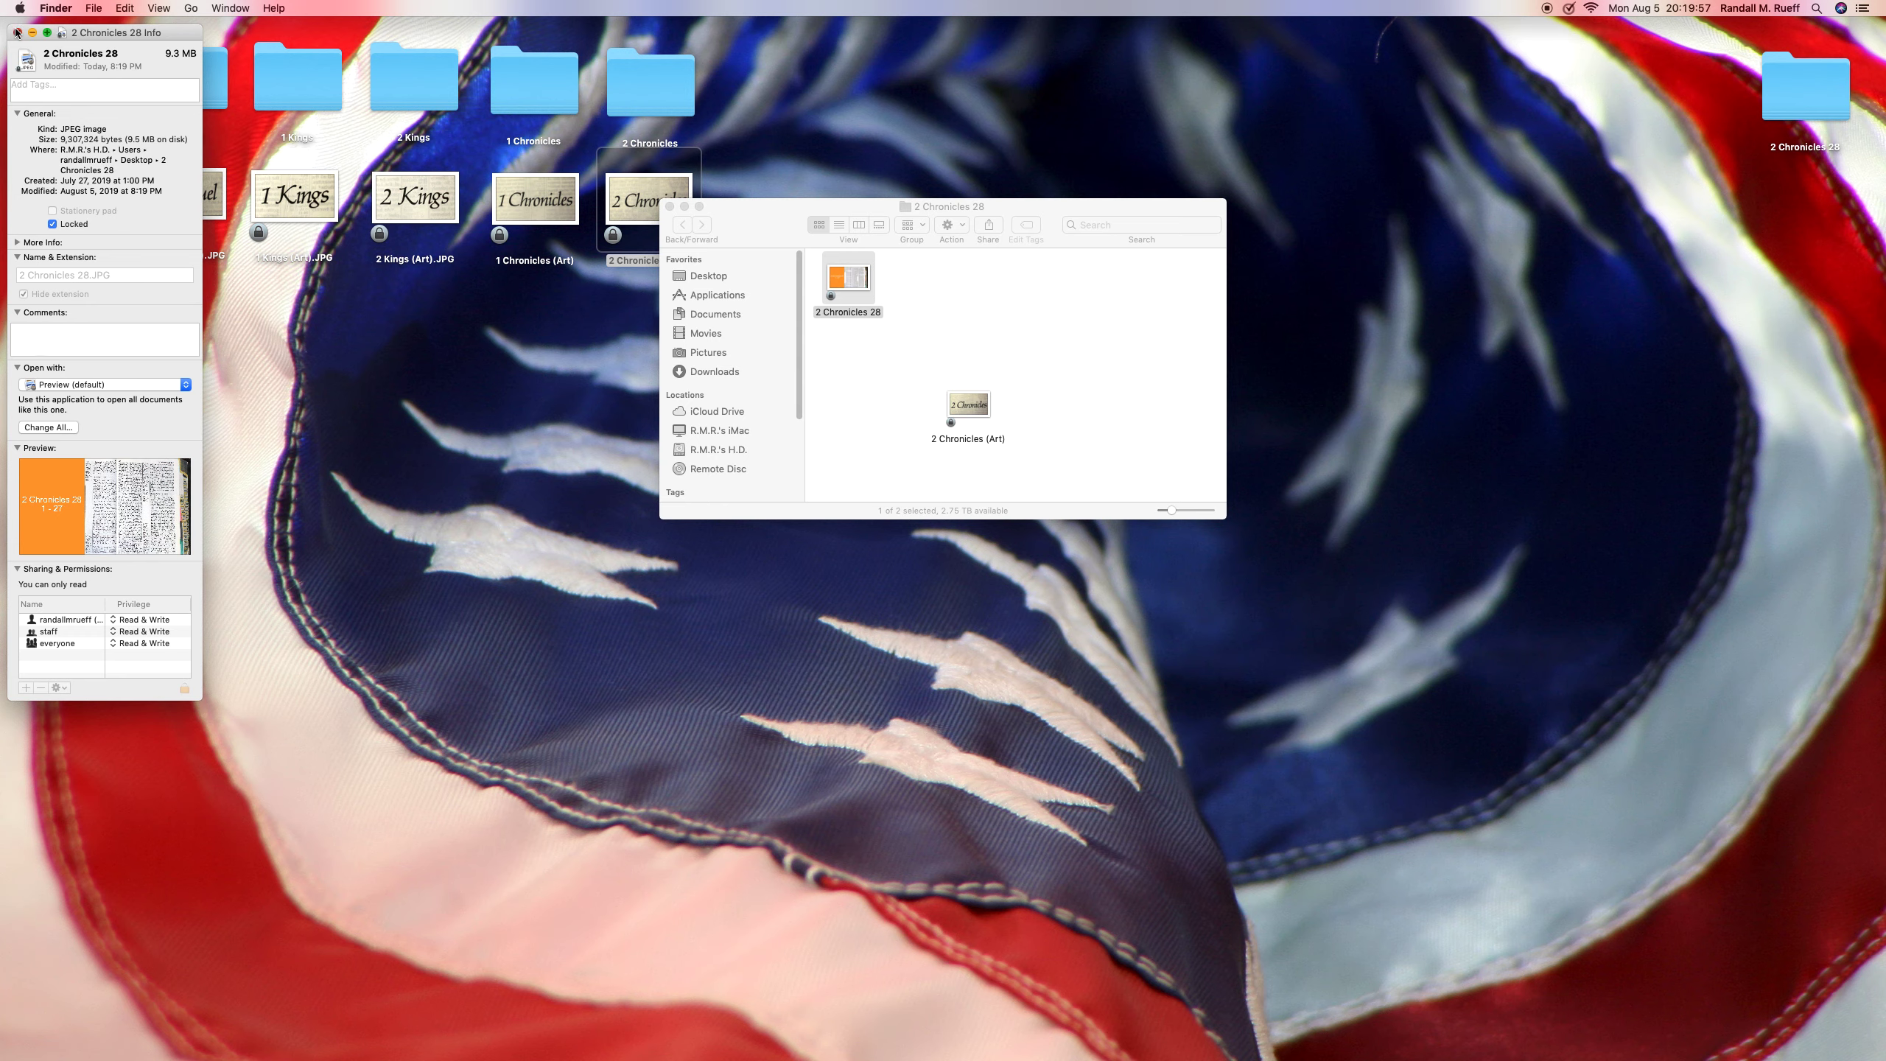
pyautogui.click(17, 32)
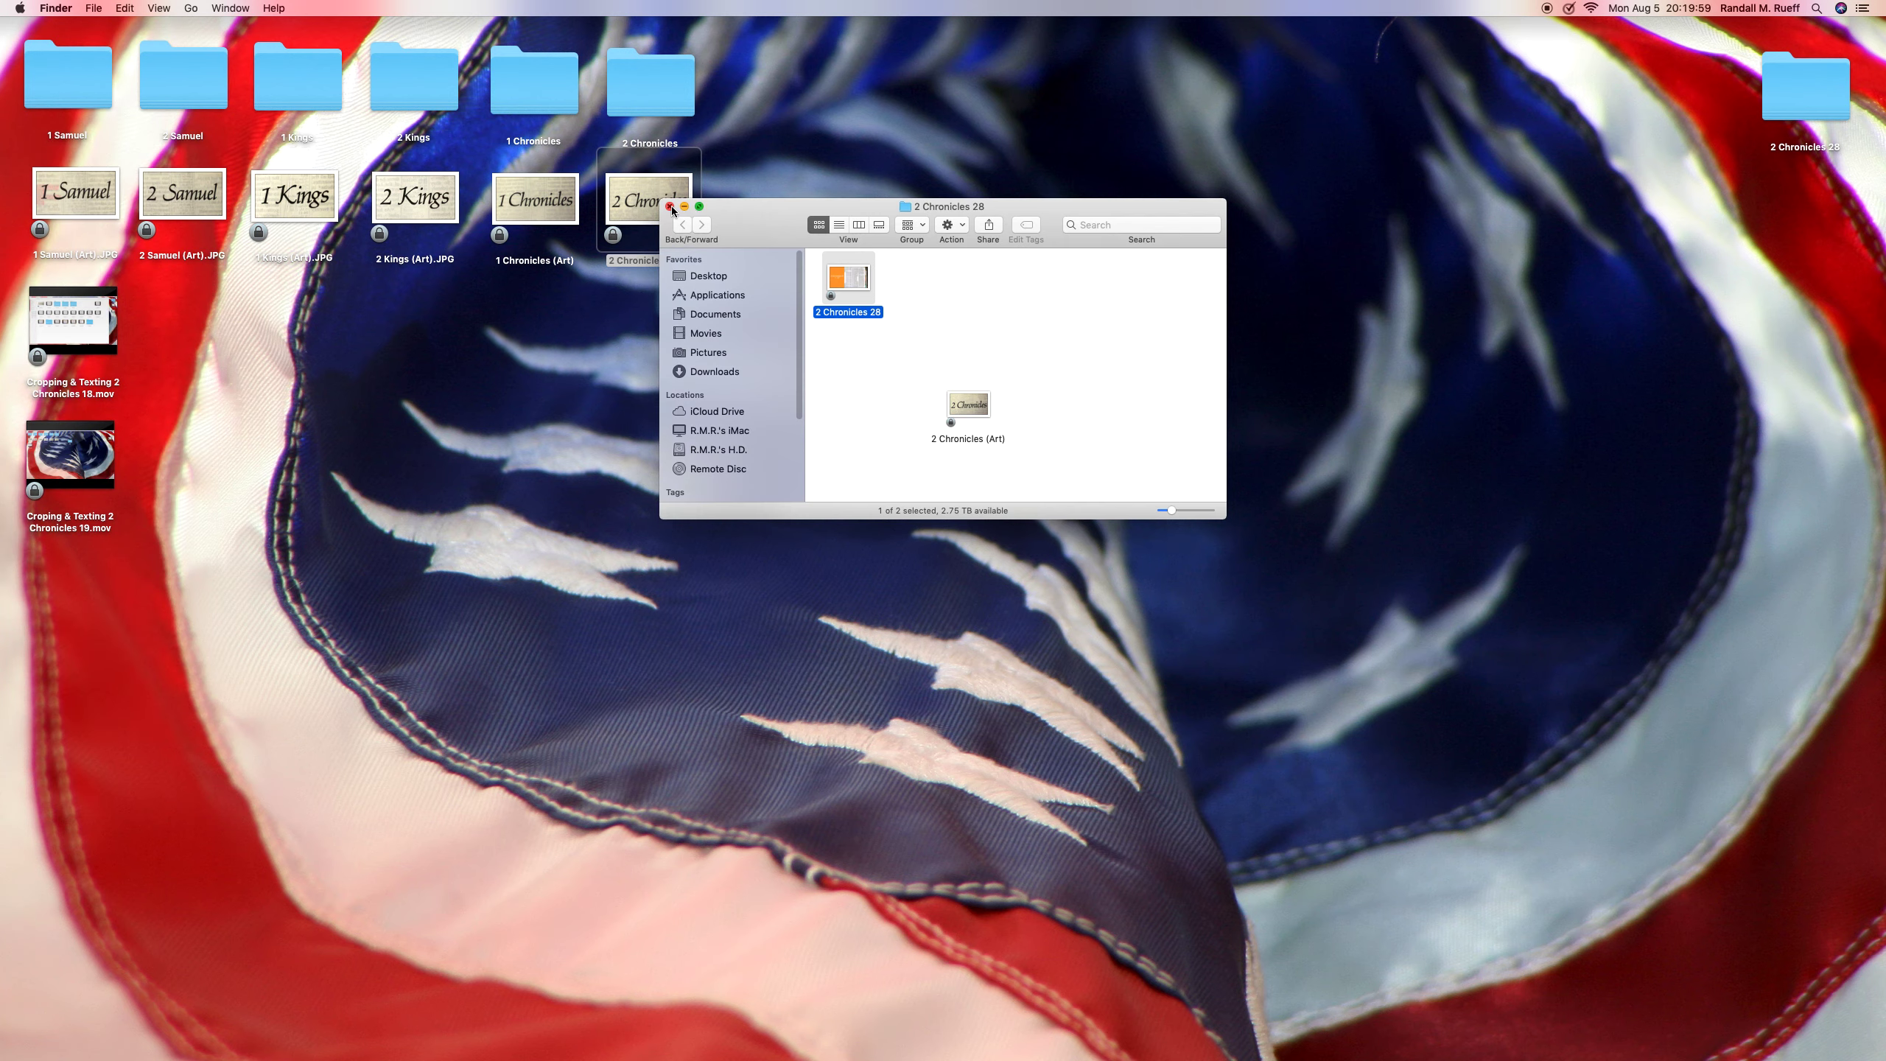
# Move the 2 Chronicles 28 folder from the desktop into the 2 Chronicles folder.
pyautogui.click(670, 206)
pyautogui.click(1814, 94)
pyautogui.moveTo(1814, 94); pyautogui.dragTo(668, 100)
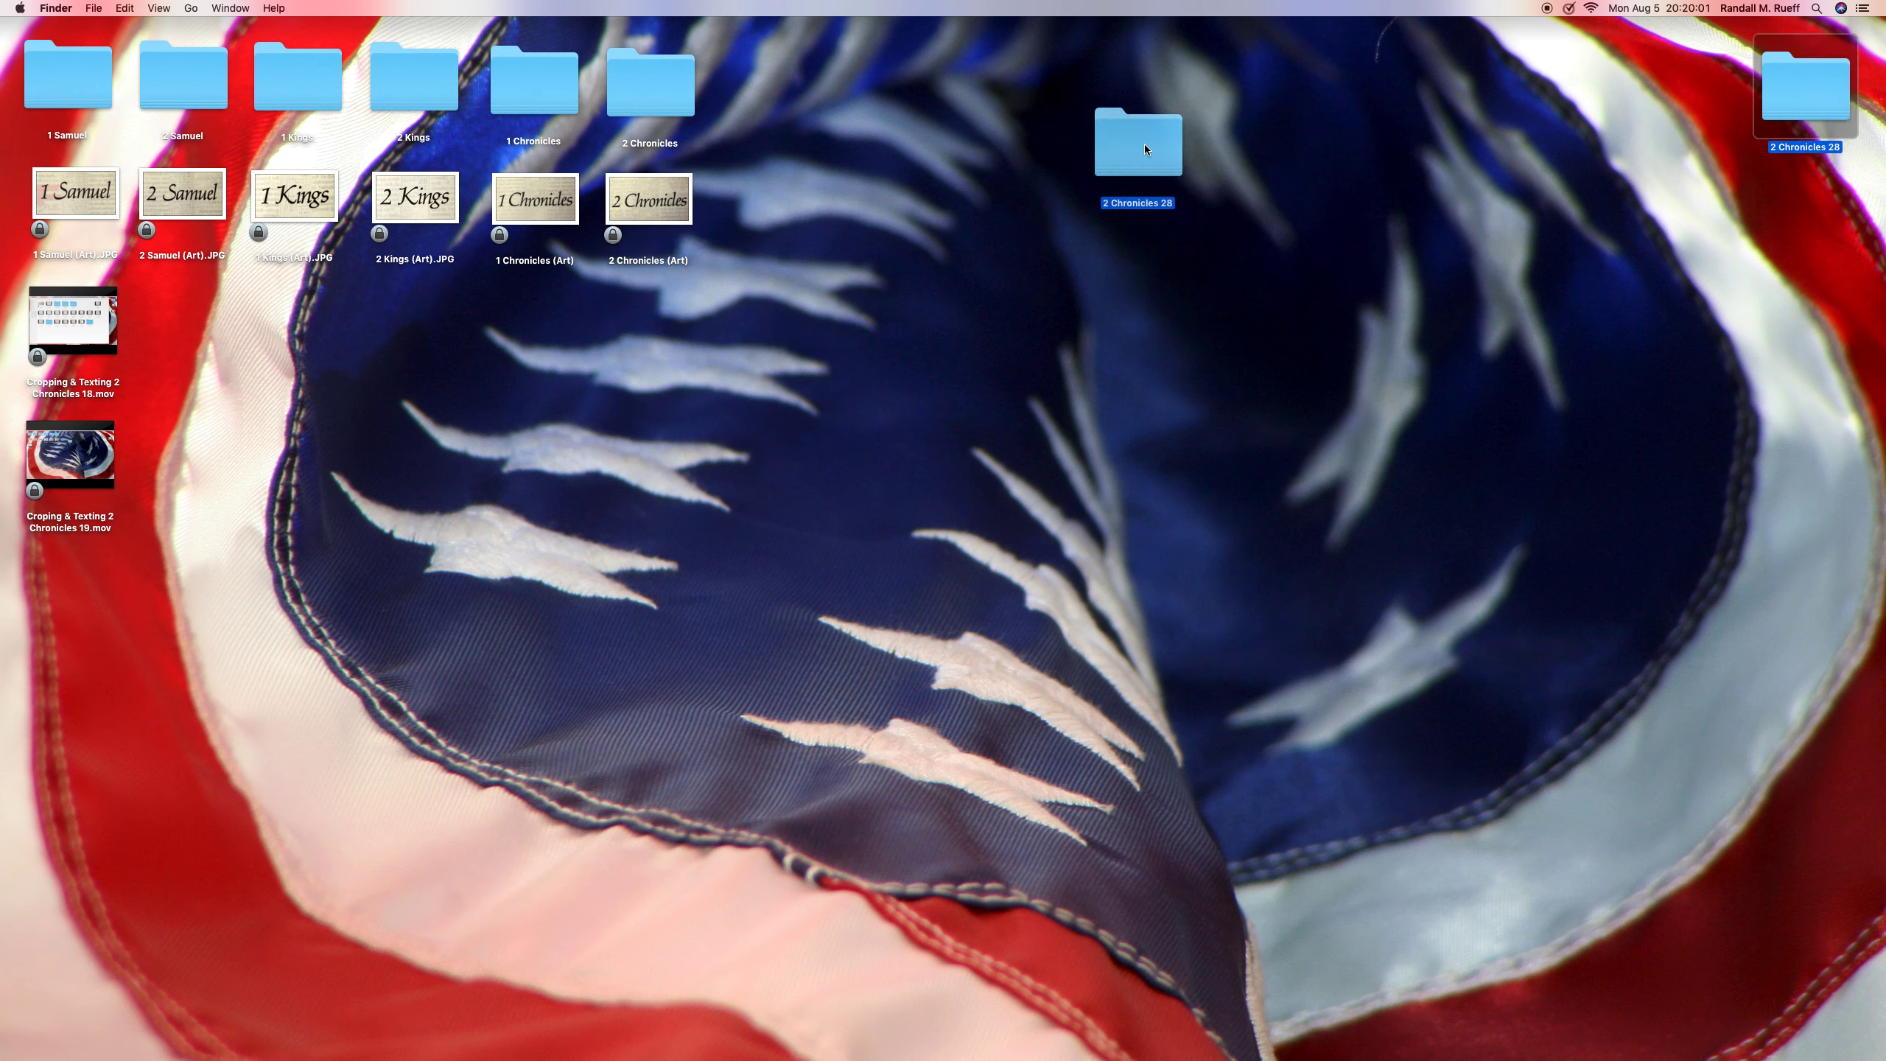
pyautogui.doubleClick(667, 100)
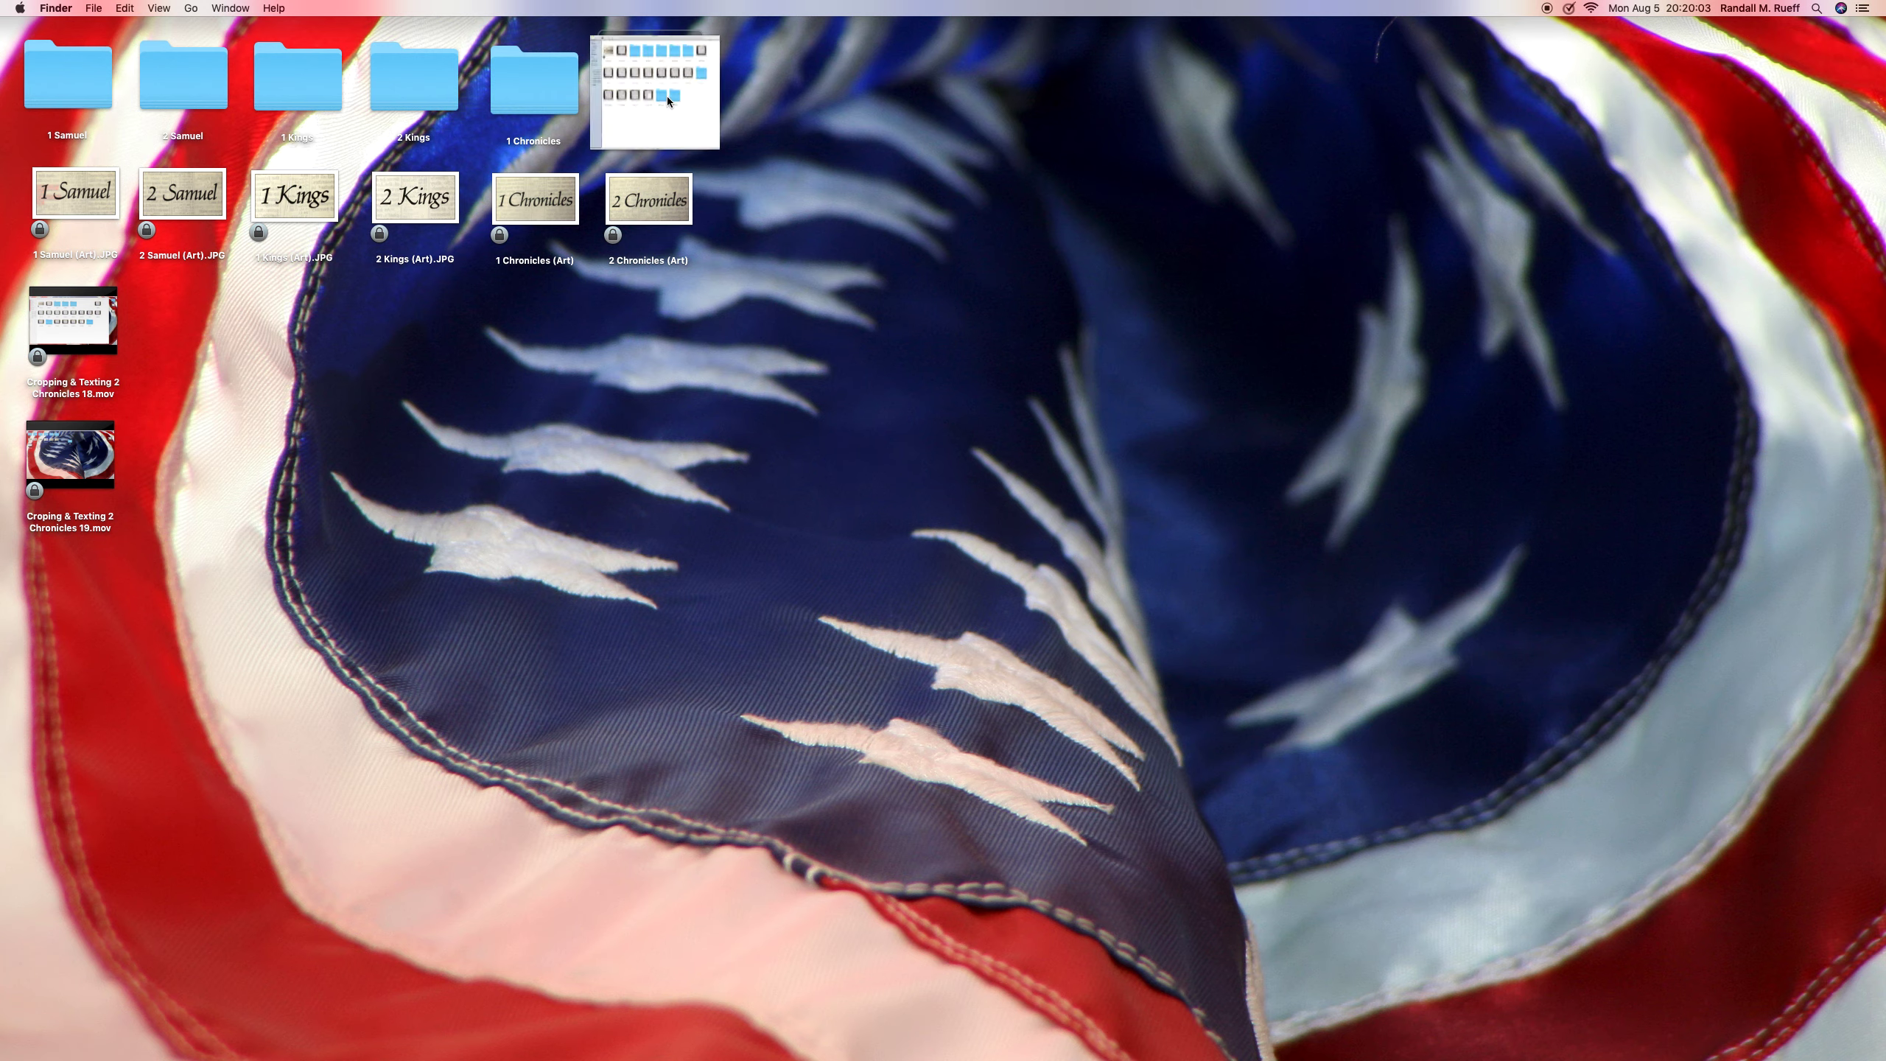
# Open the 2 Chronicles 28 folder, clean up its icons by name, and maximise icon size.
pyautogui.doubleClick(1126, 541)
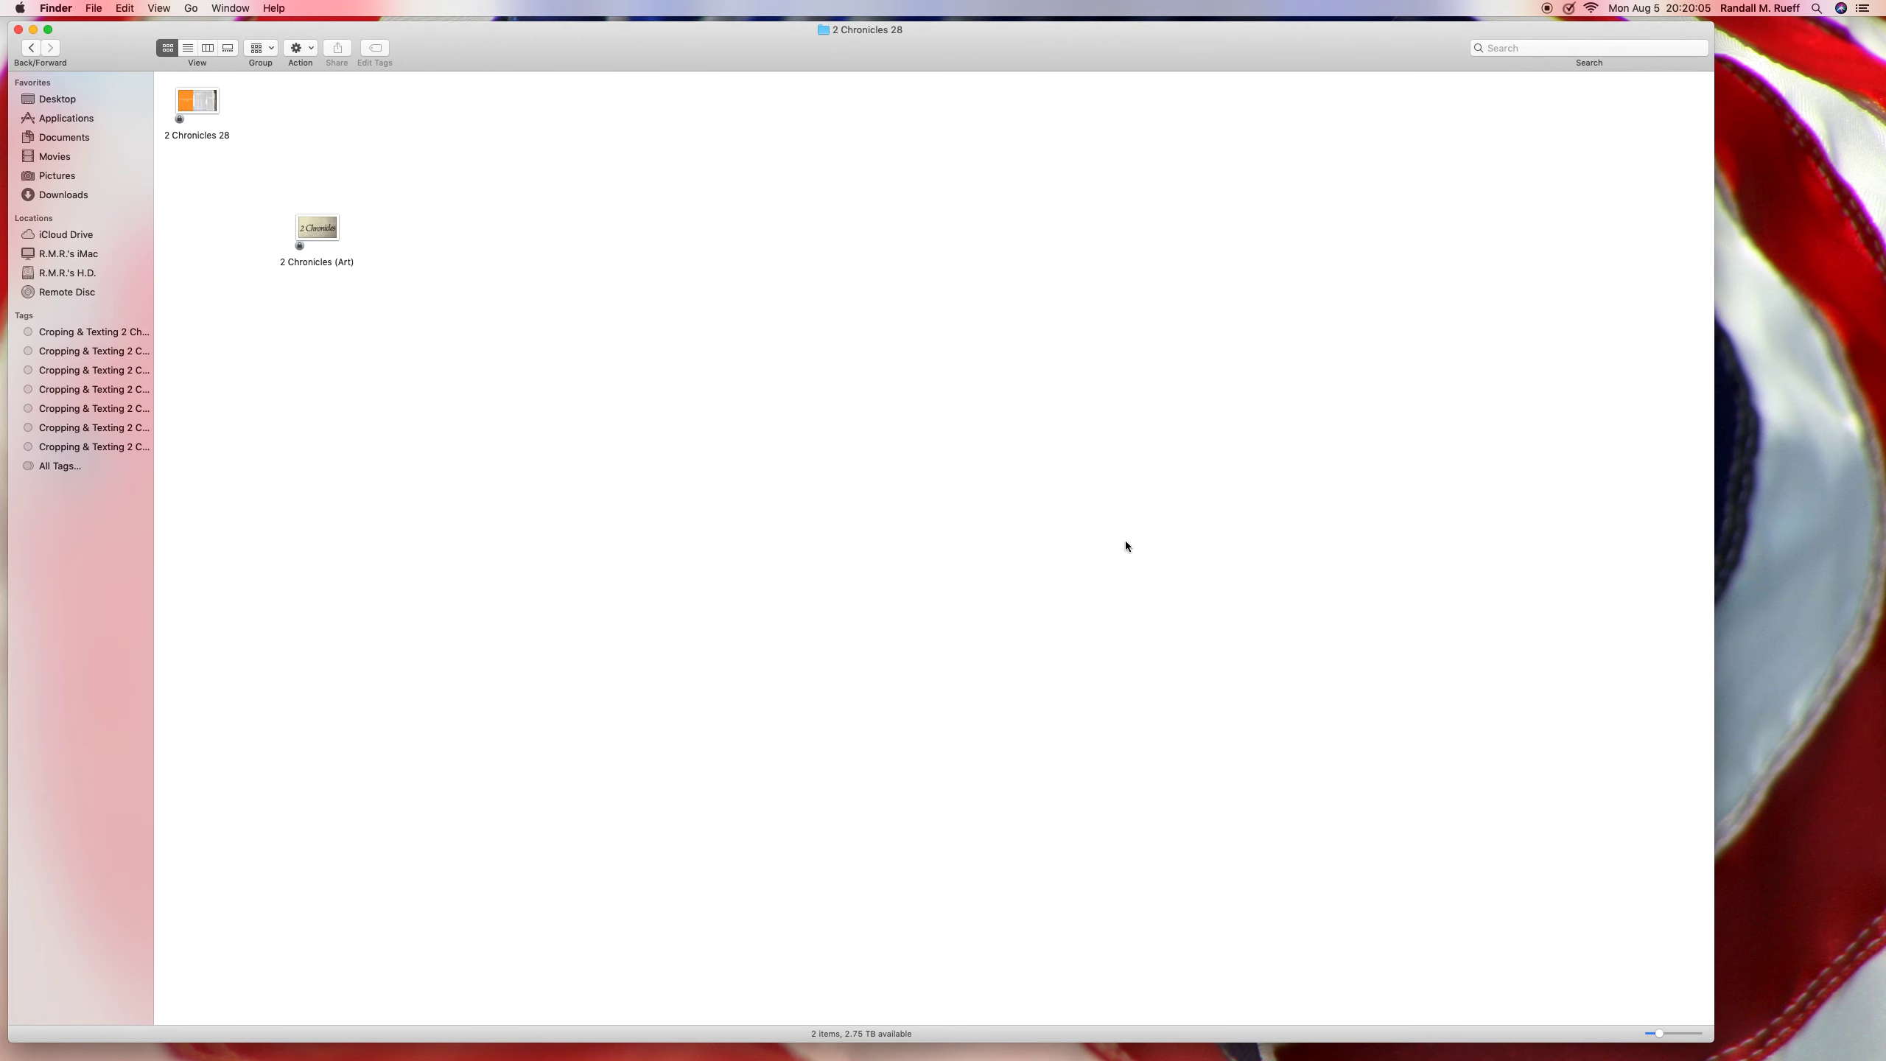
pyautogui.click(170, 5)
pyautogui.moveTo(186, 133)
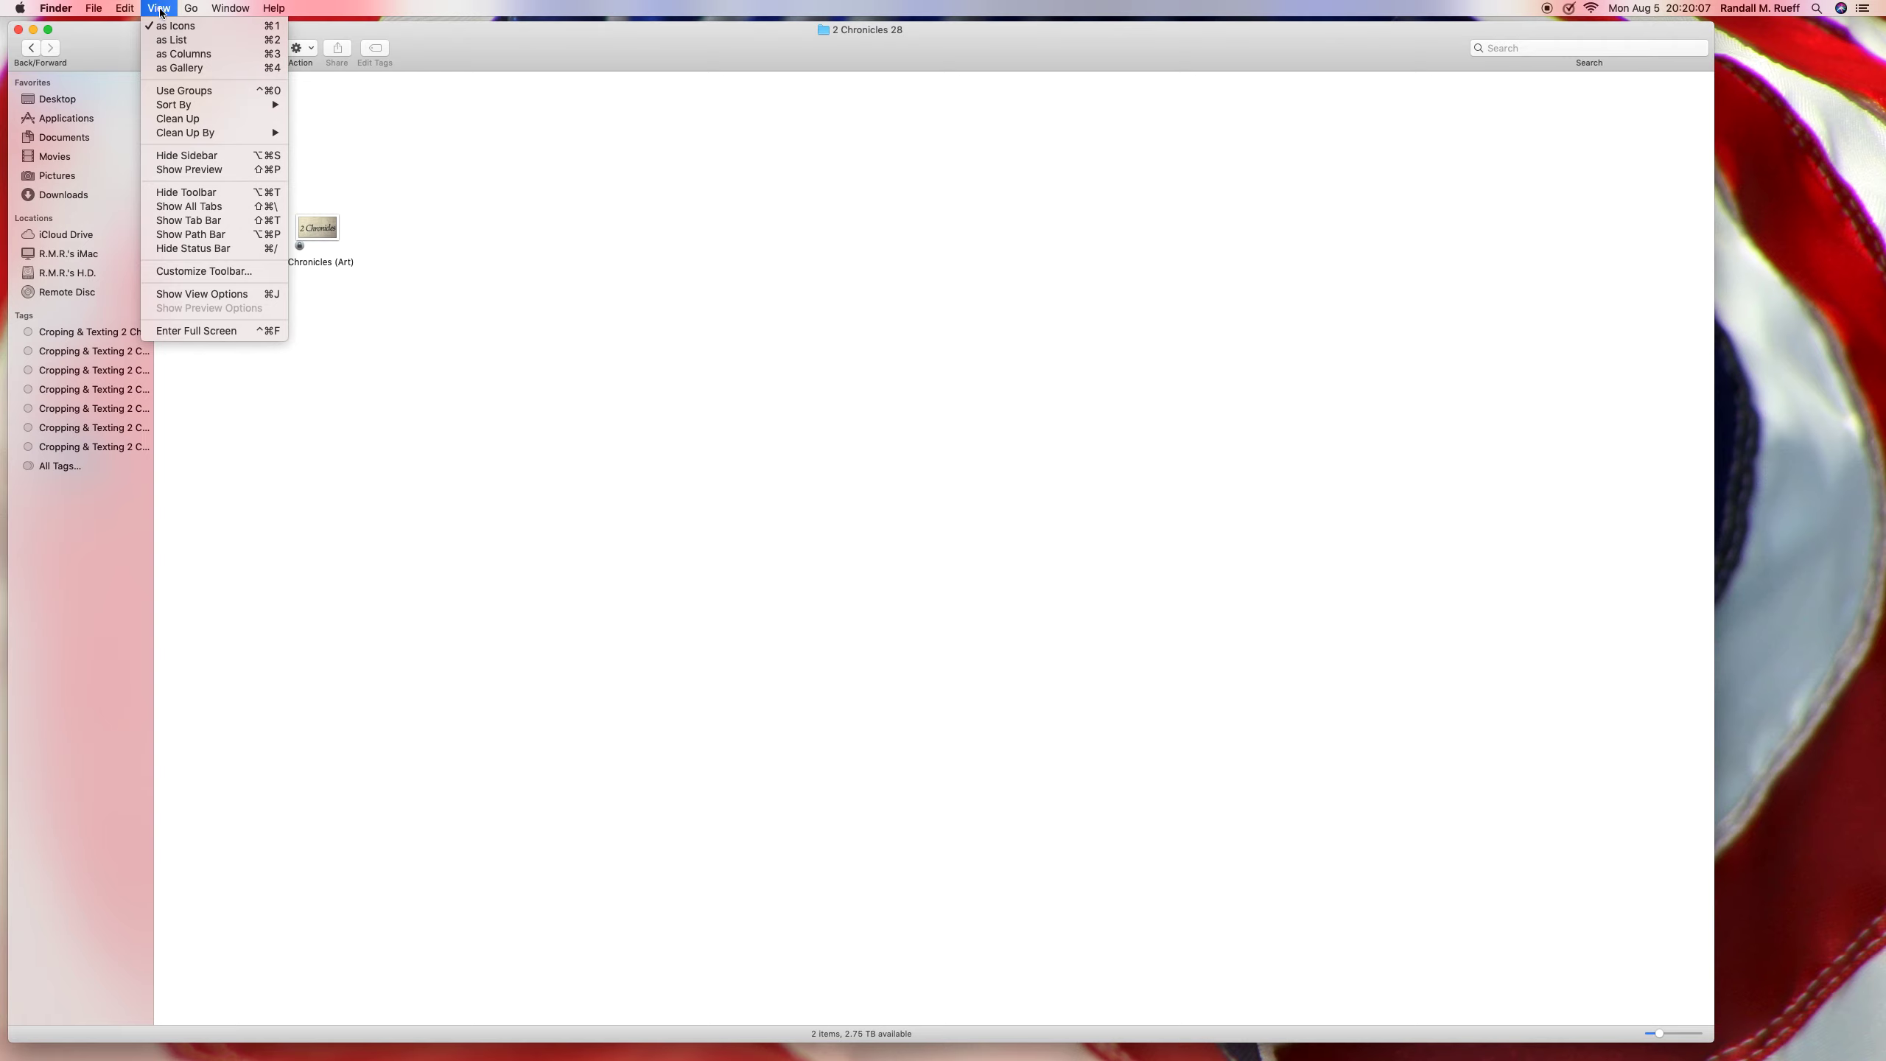
pyautogui.click(333, 134)
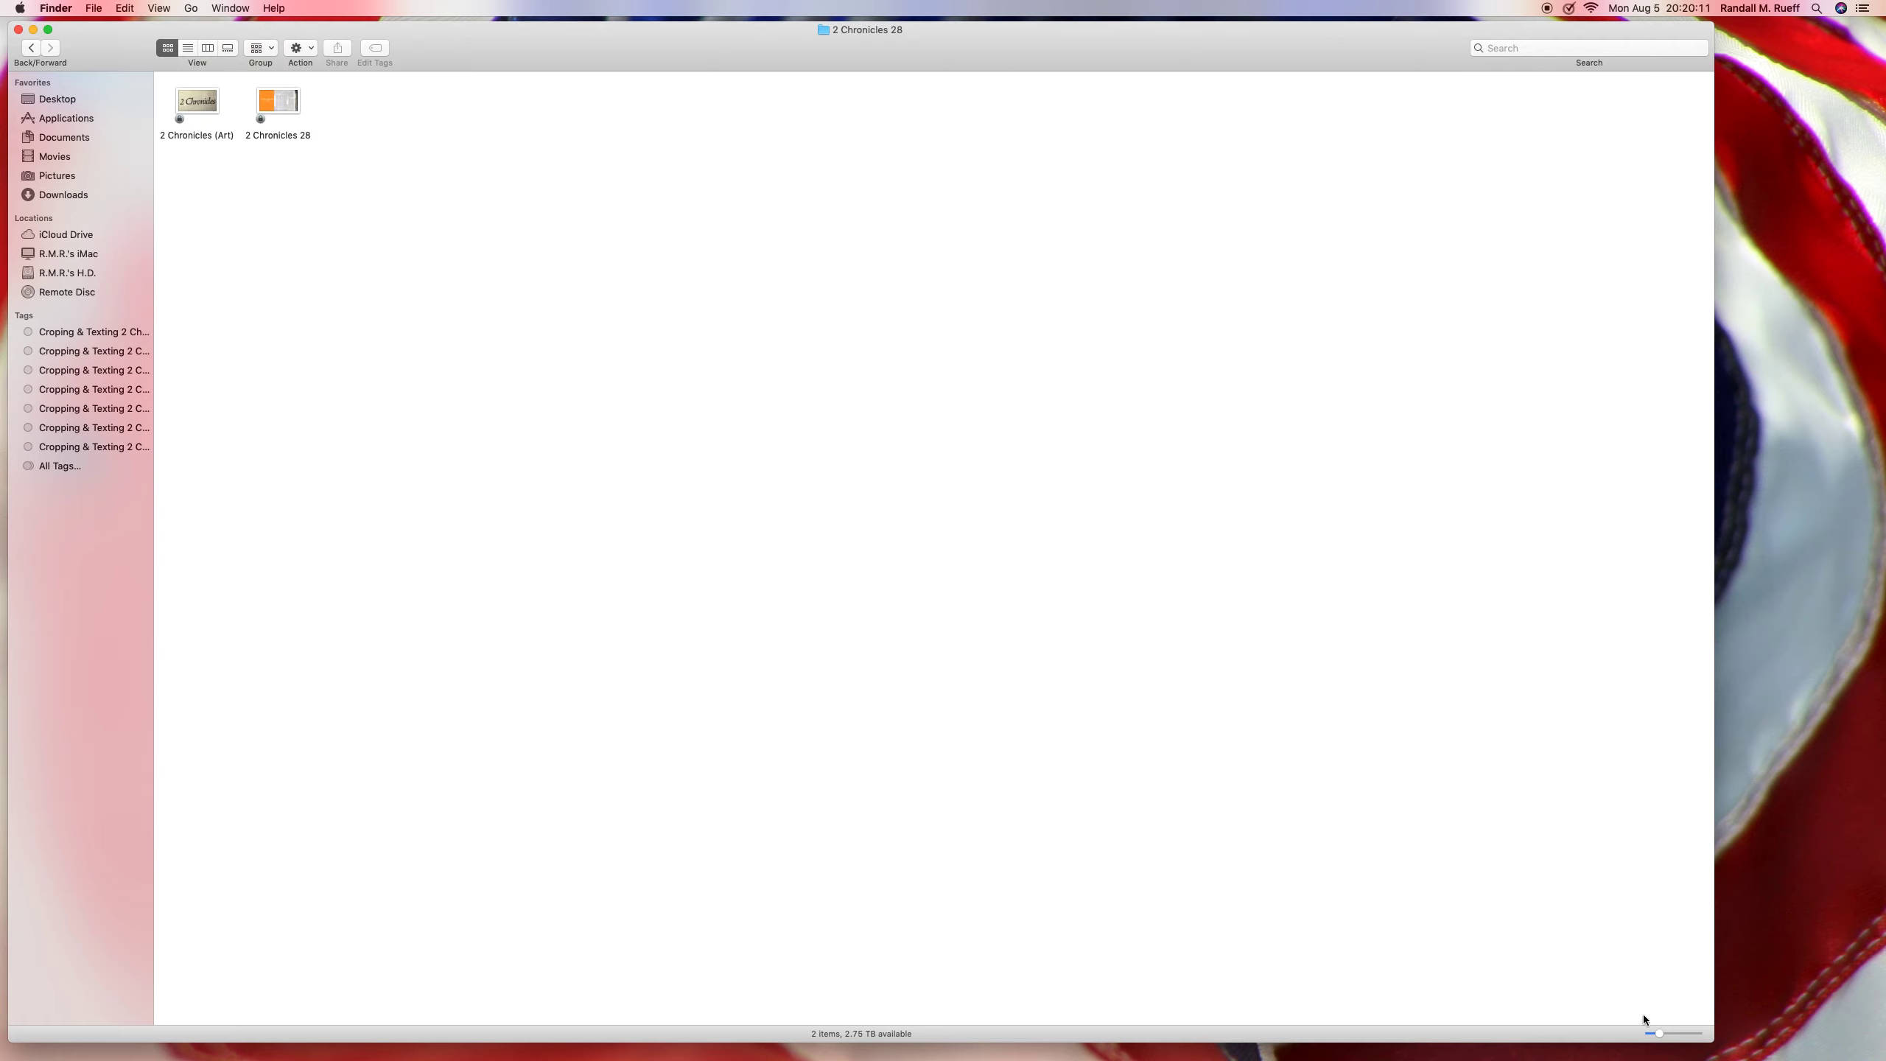
pyautogui.moveTo(1659, 1033); pyautogui.dragTo(1700, 1033)
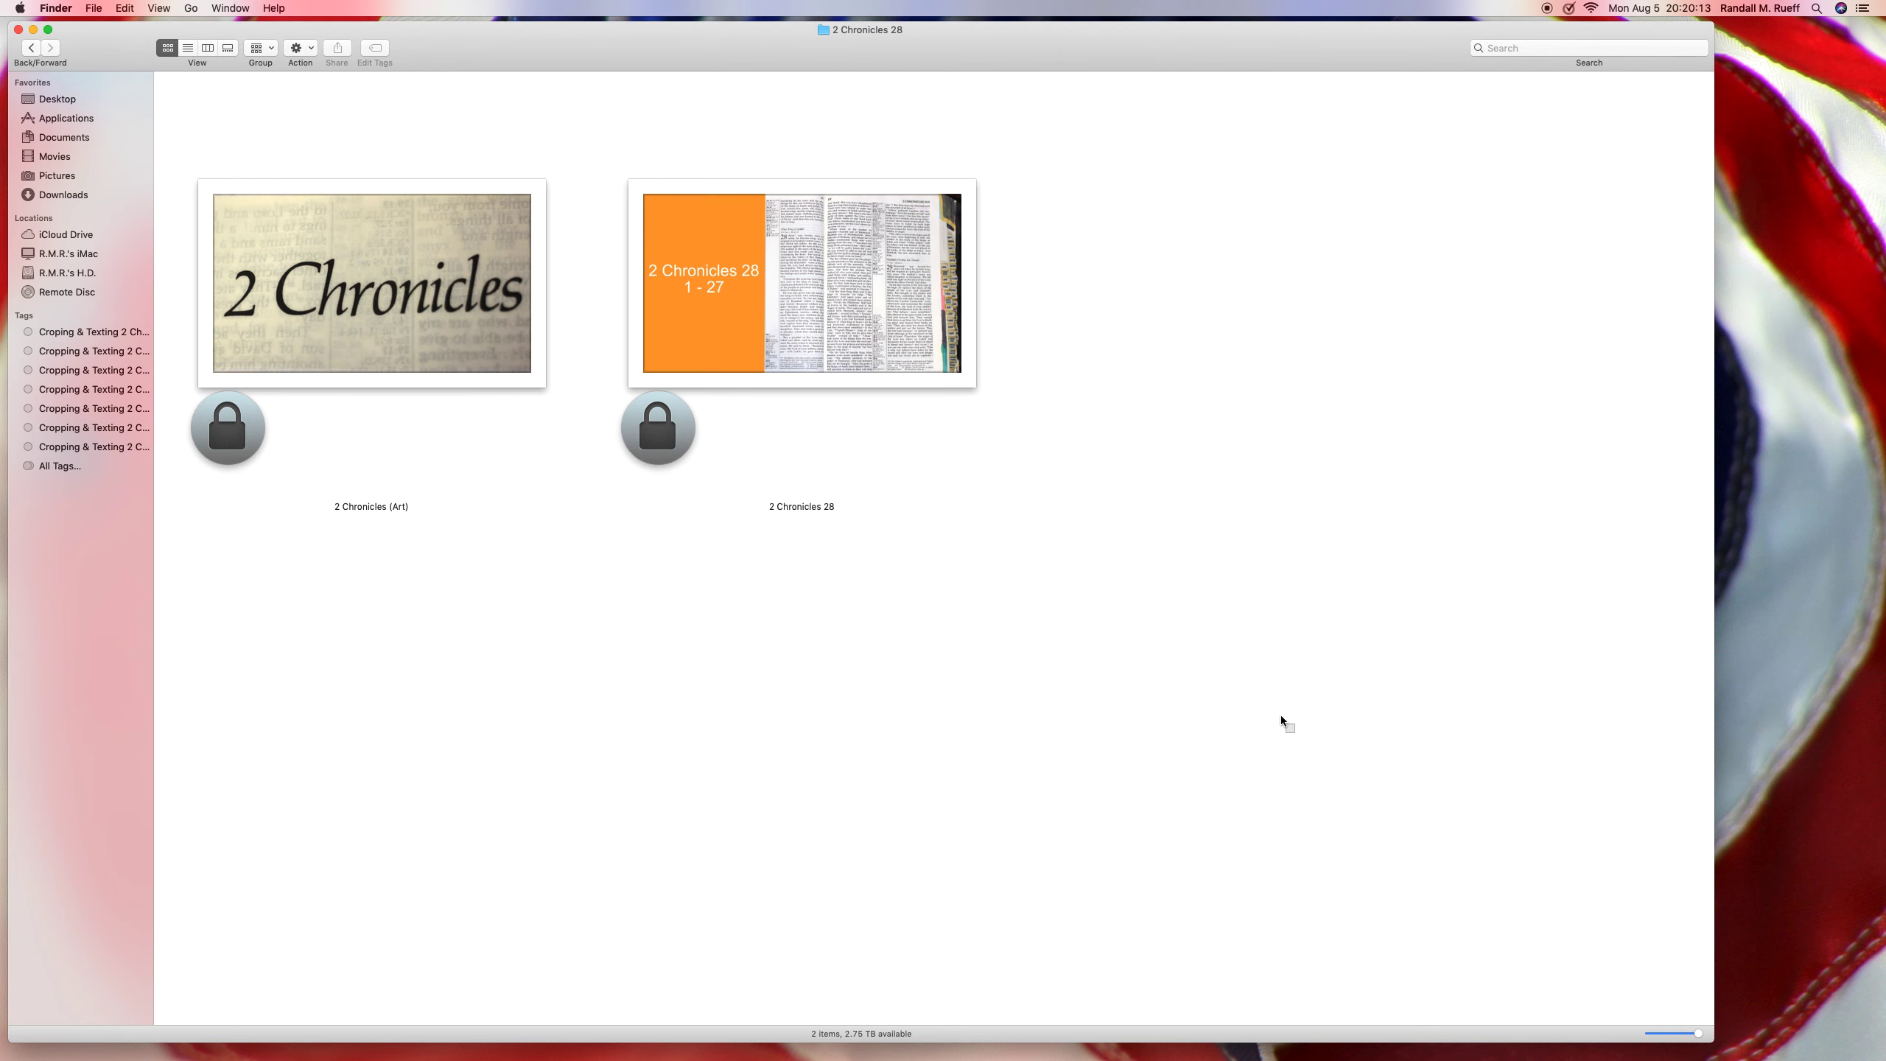
# Reposition both images and open the 2 Chronicles 28 image in Preview.
pyautogui.moveTo(1281, 721)
pyautogui.mouseDown()
pyautogui.moveTo(501, 266)
pyautogui.moveTo(583, 544)
pyautogui.mouseUp()
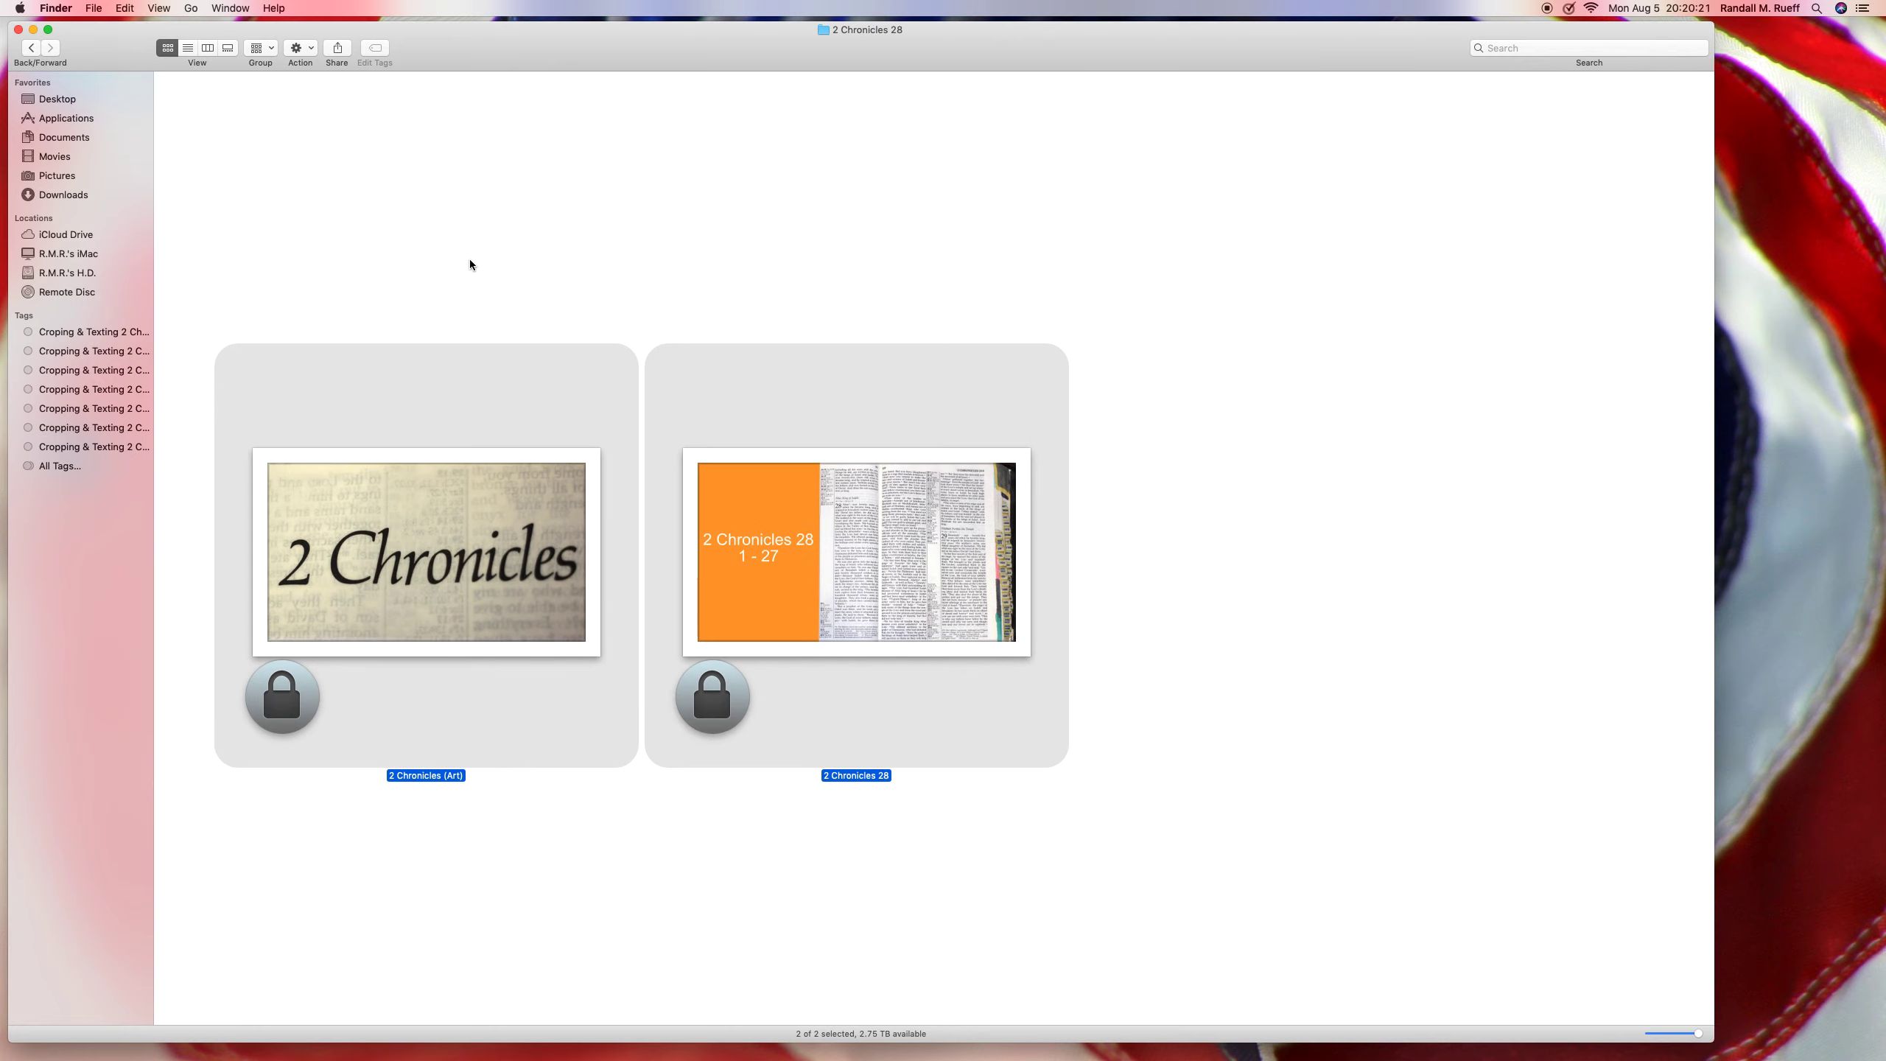
pyautogui.click(866, 392)
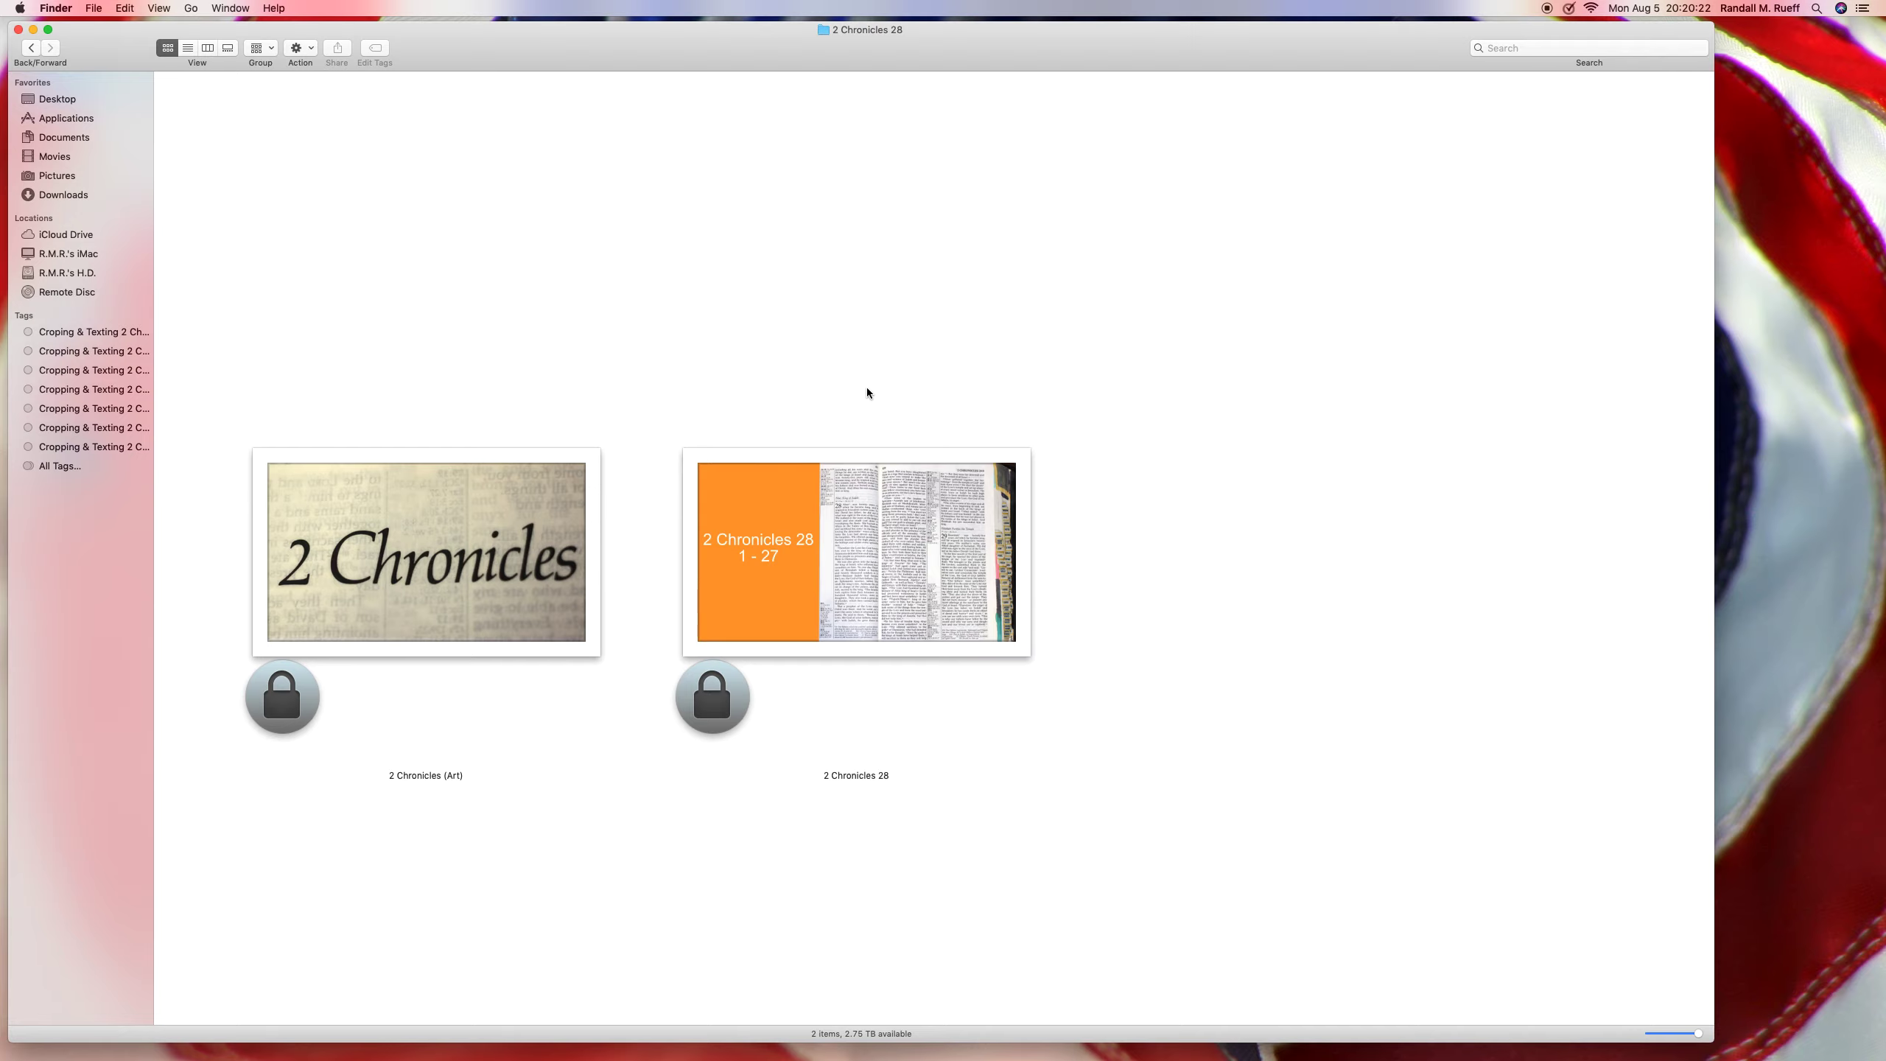
pyautogui.doubleClick(917, 496)
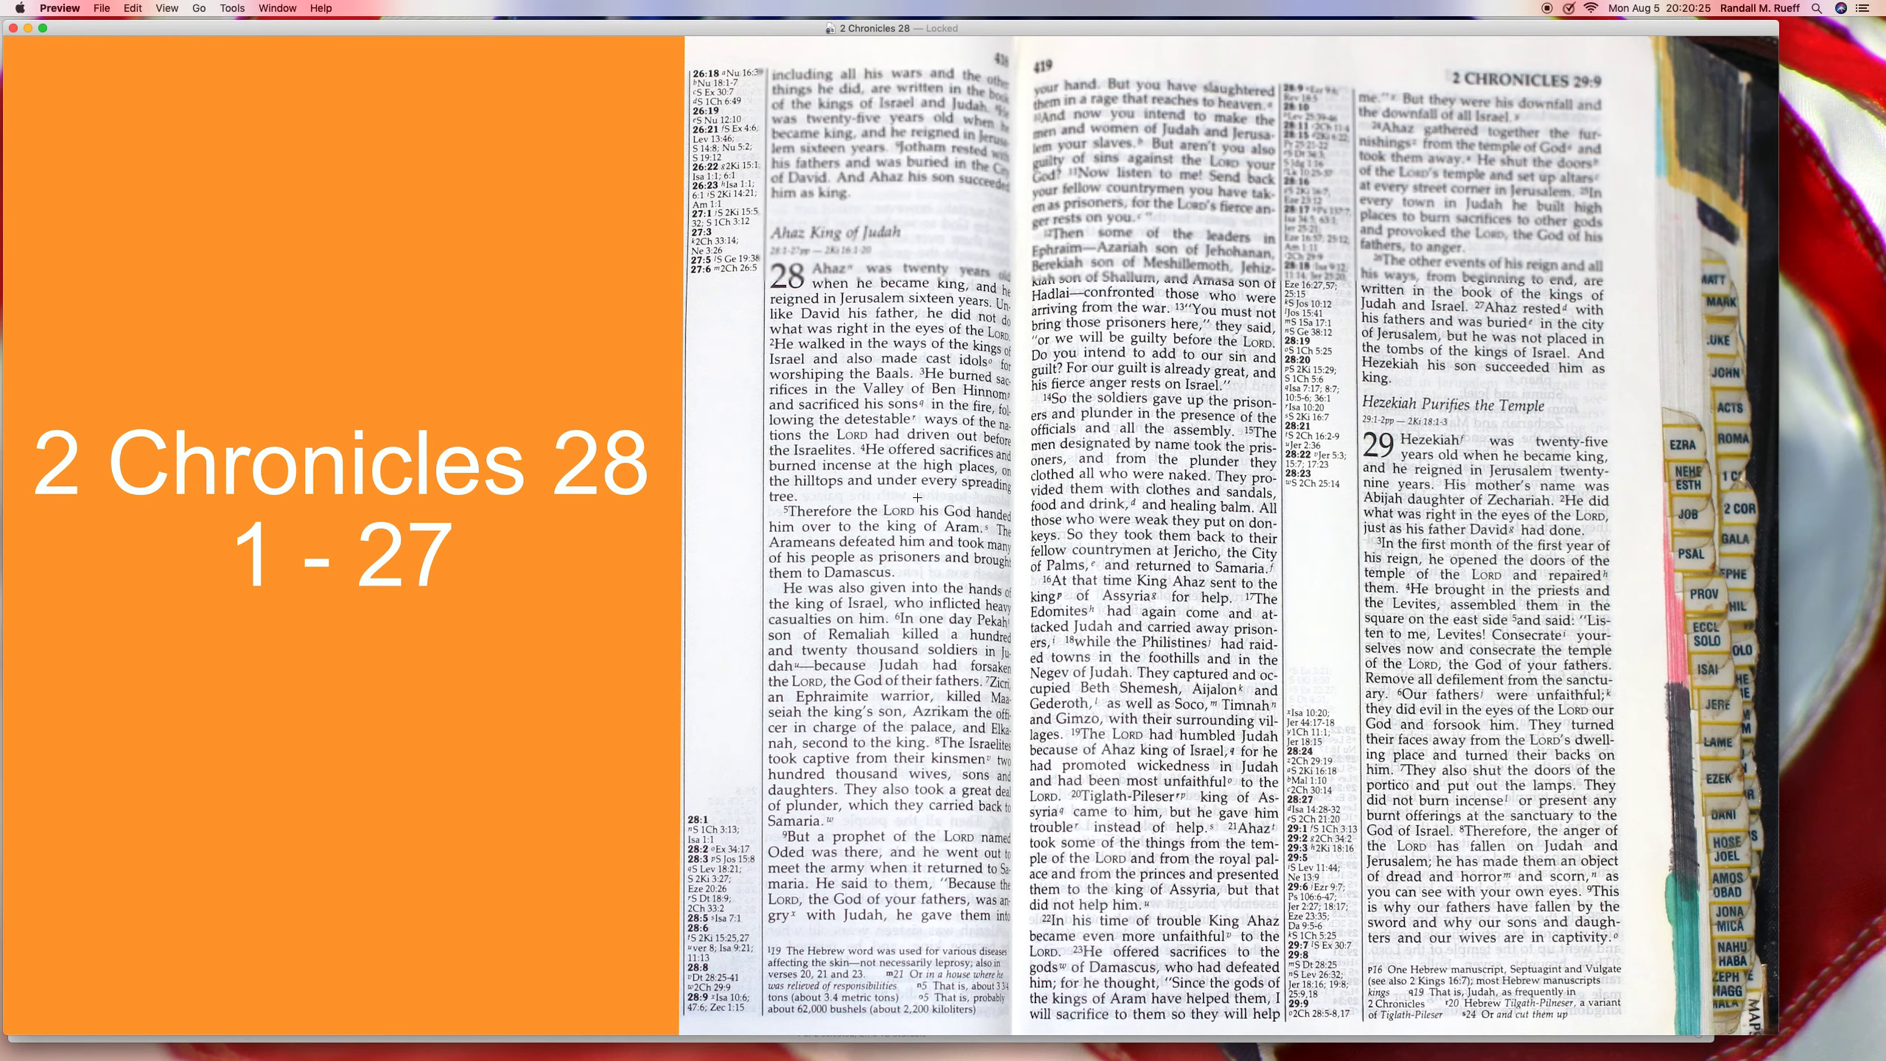